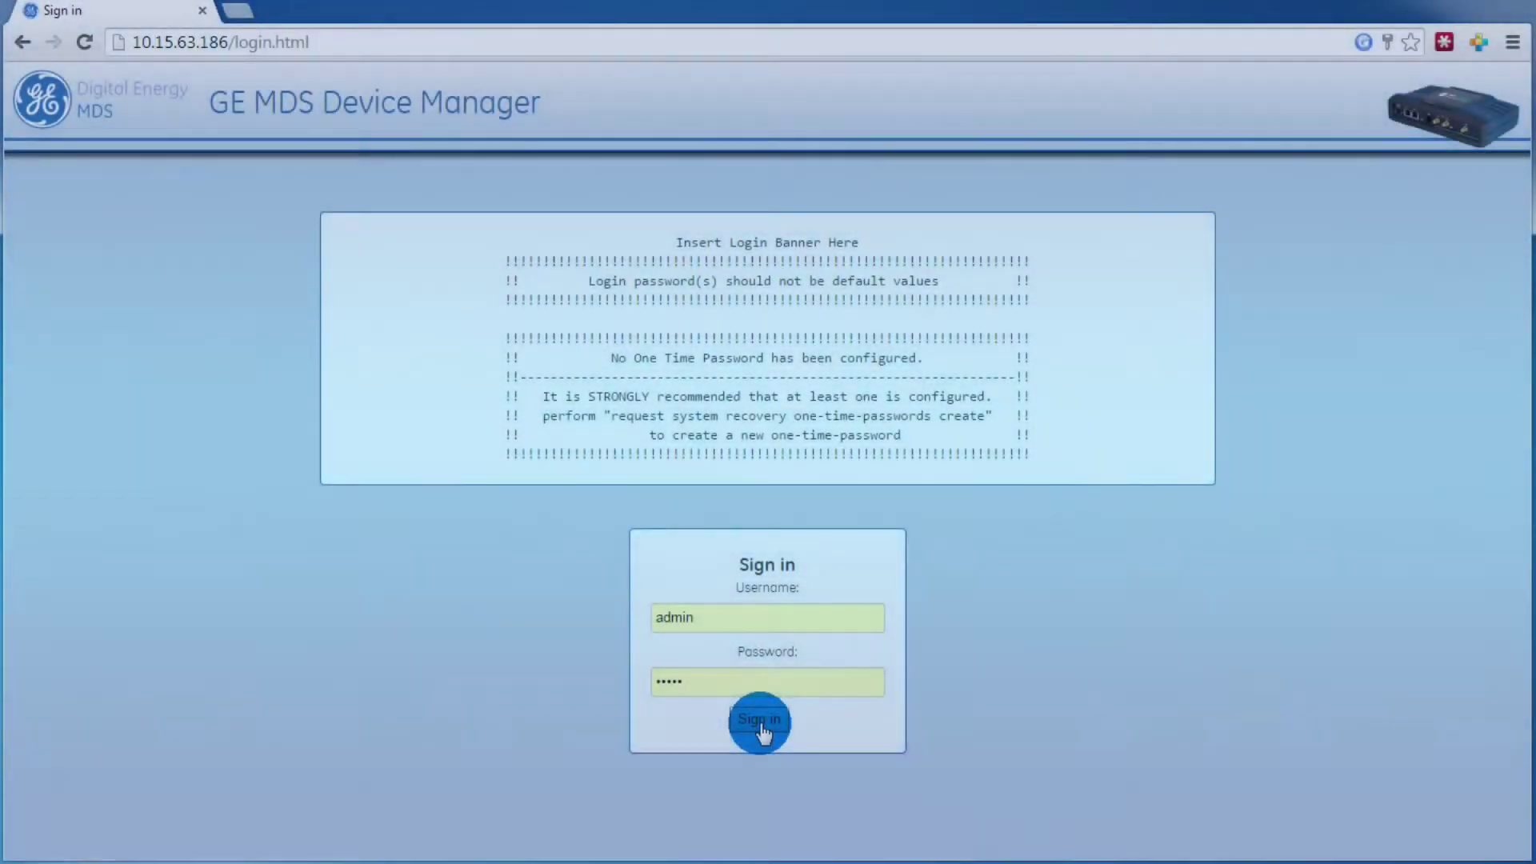
Step: Sign in to the radio's web management interface with the device credentials
click(760, 722)
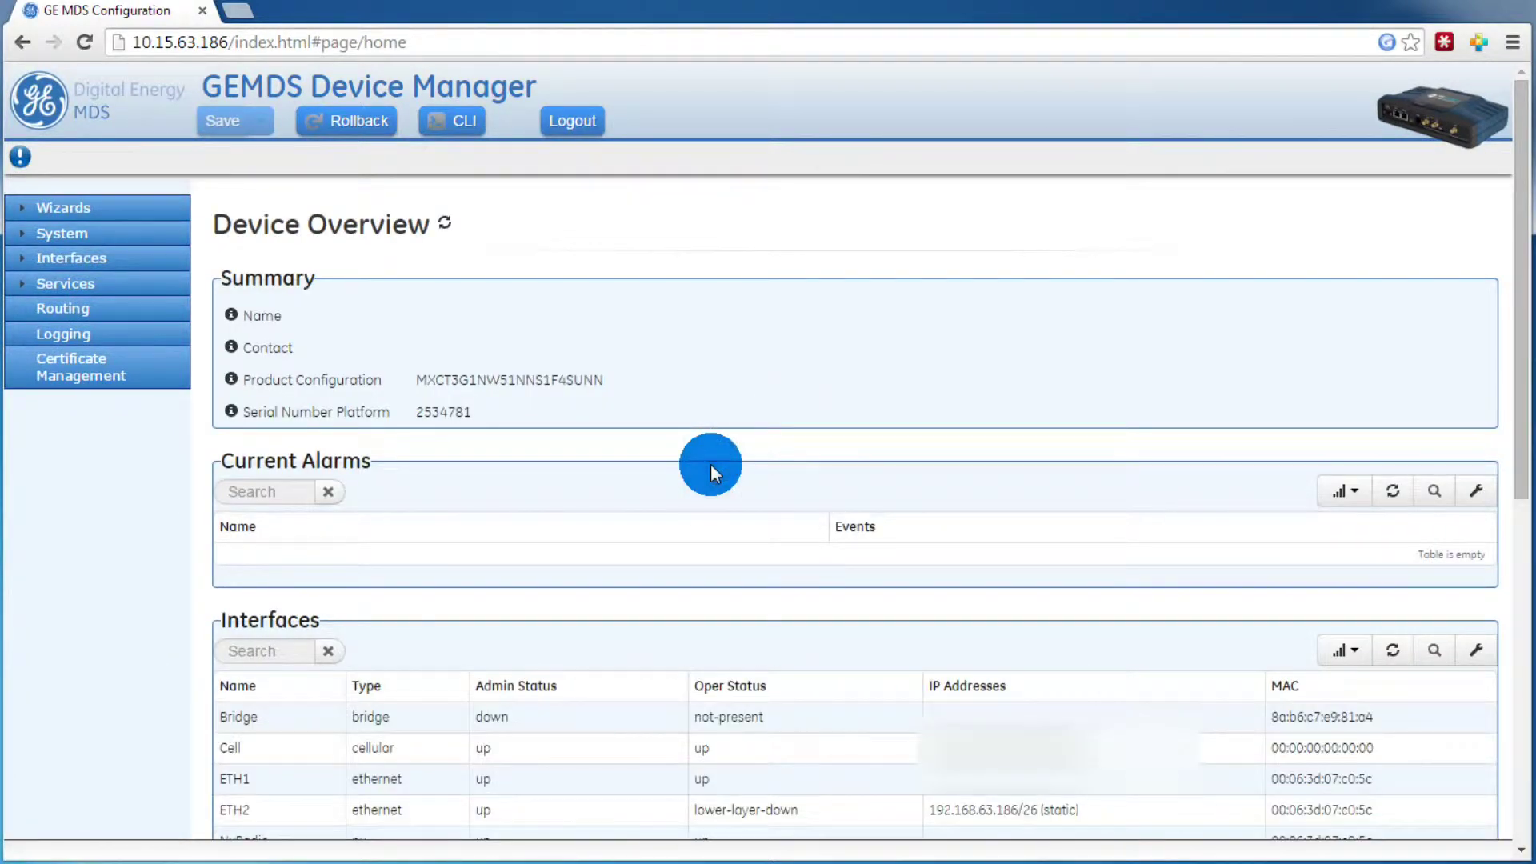
Step: Launch the VPN Setup wizard, enable the VPN service with Yes, and start adding an IPsec connection
click(18, 210)
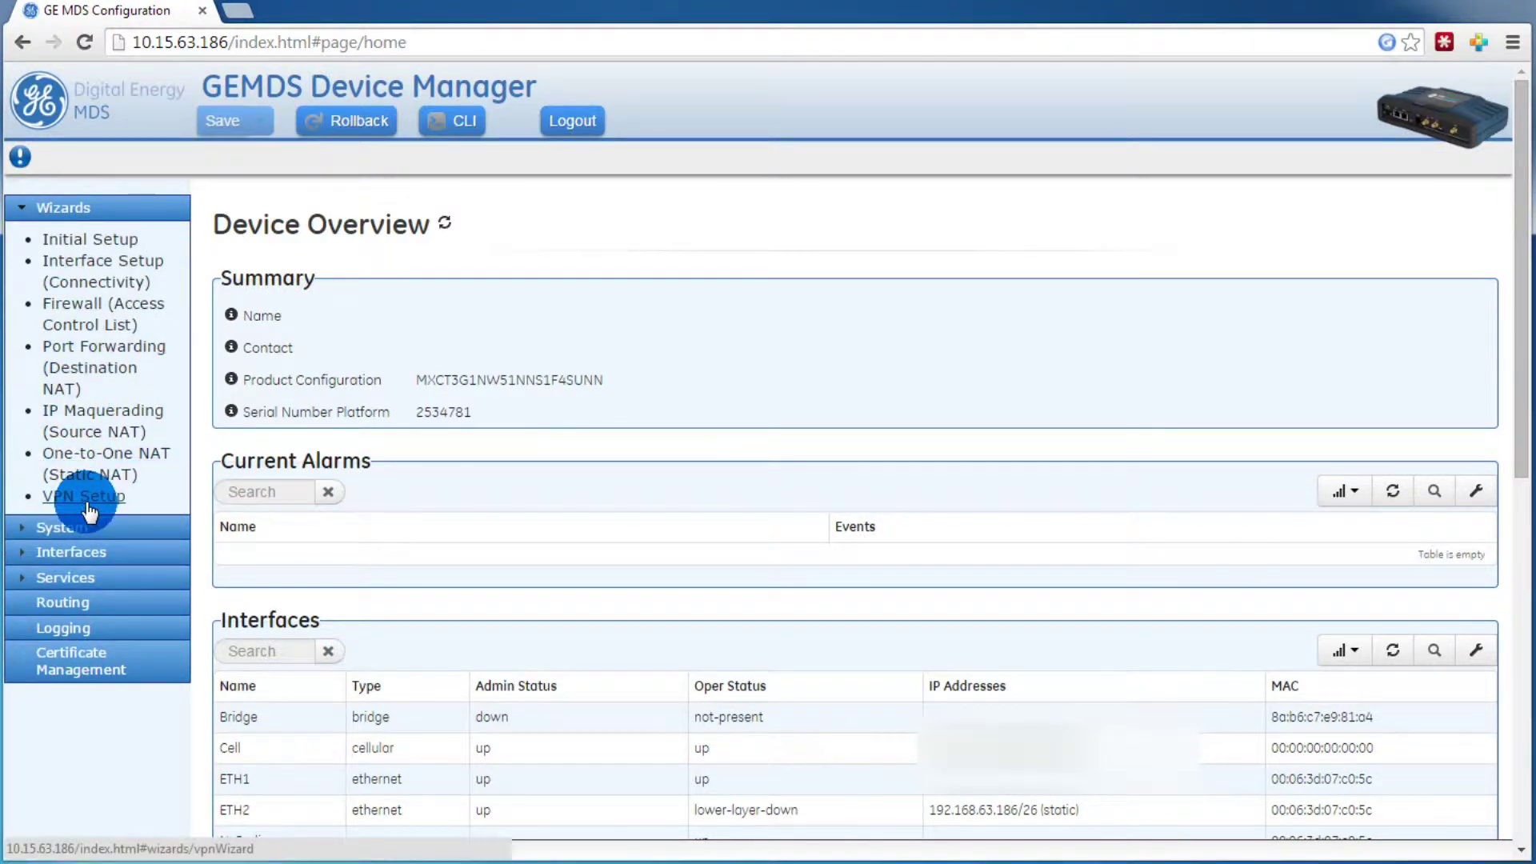
click(84, 500)
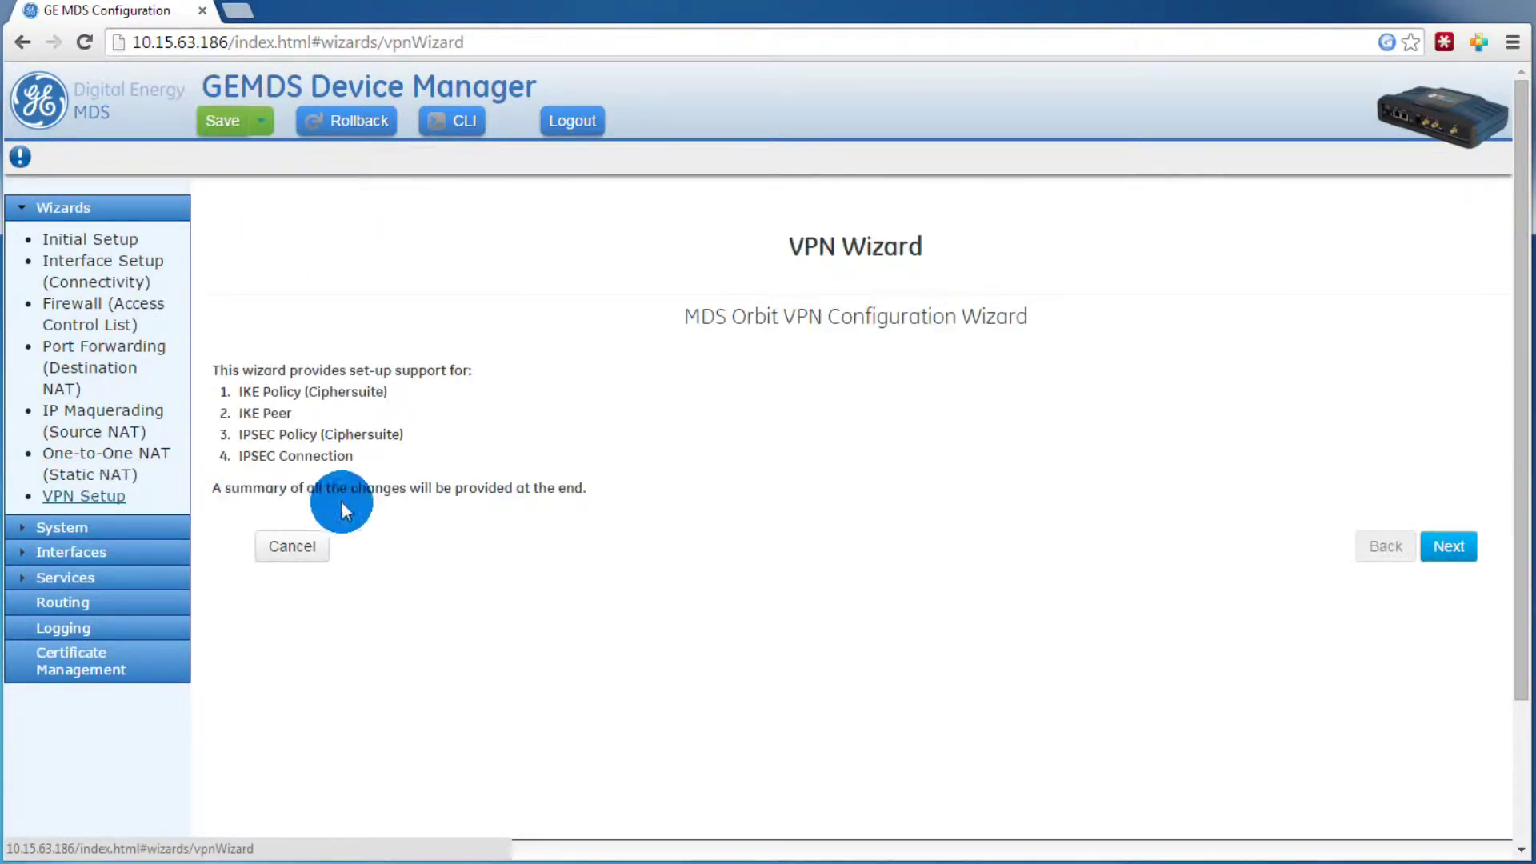
click(1456, 546)
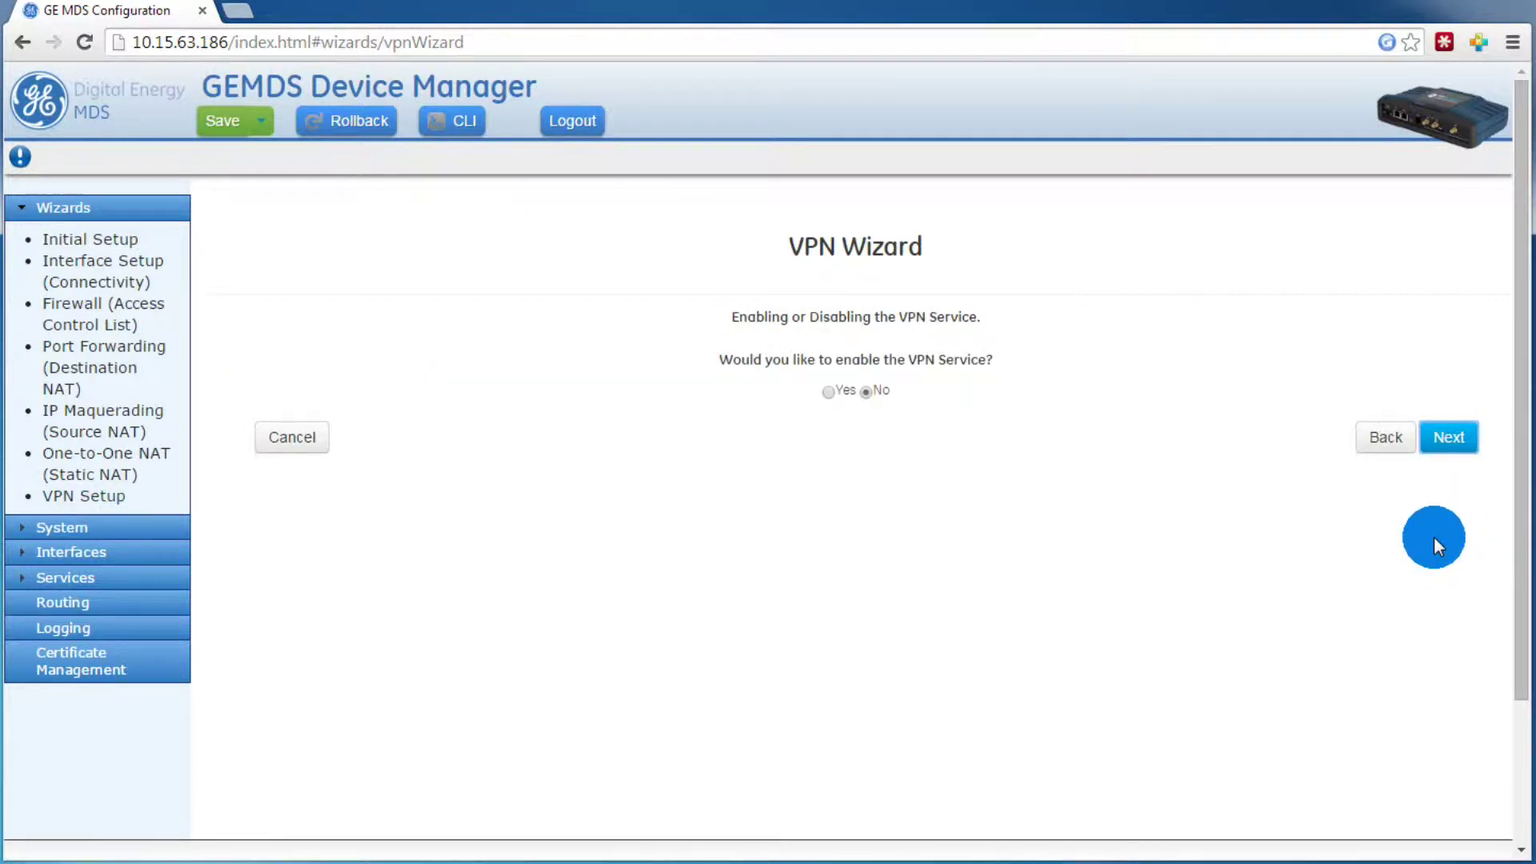
click(830, 394)
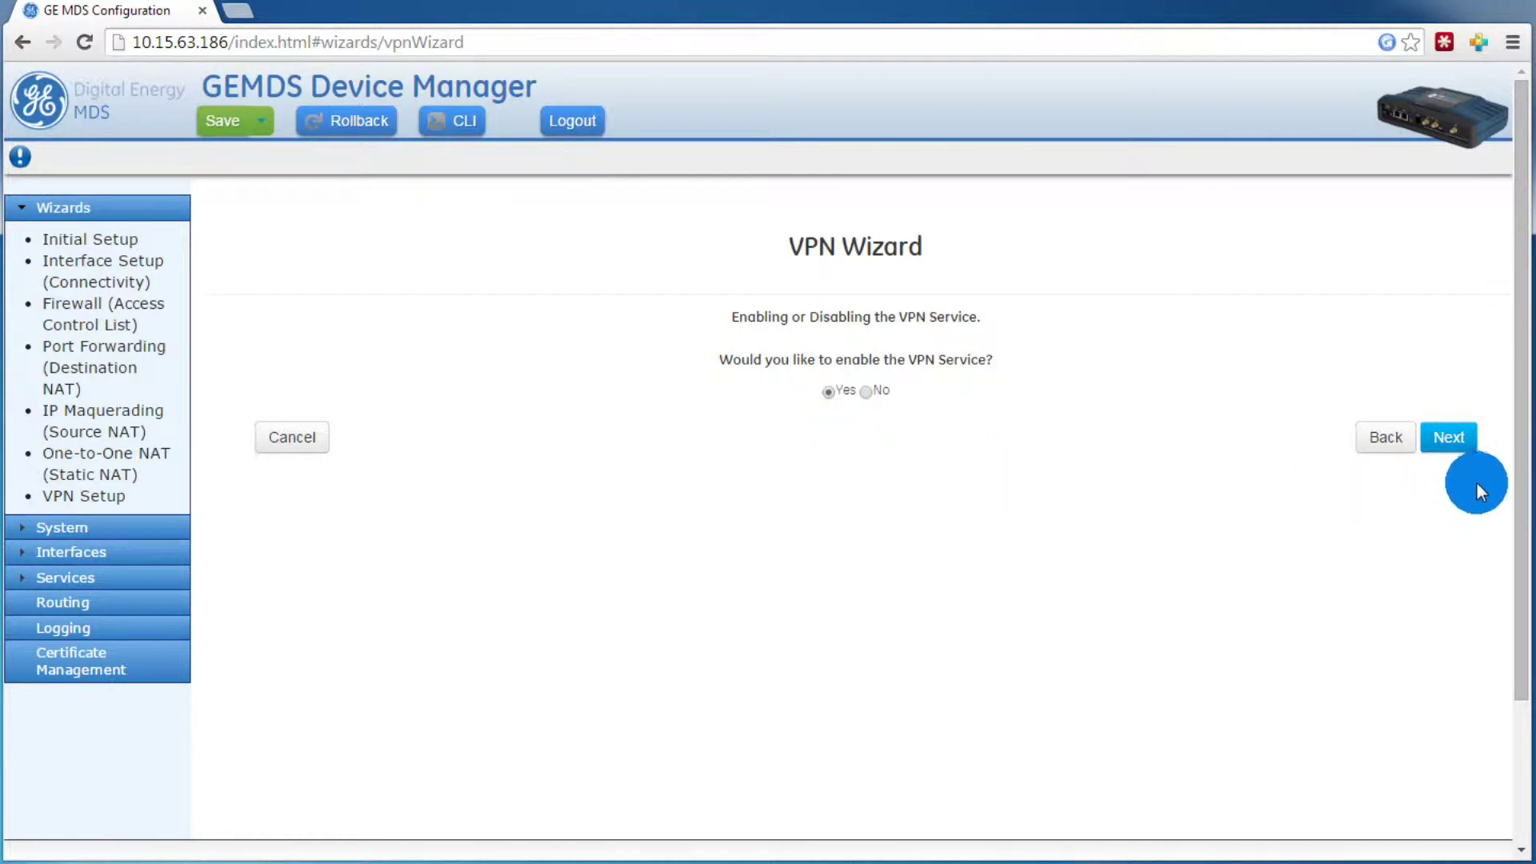
click(1454, 441)
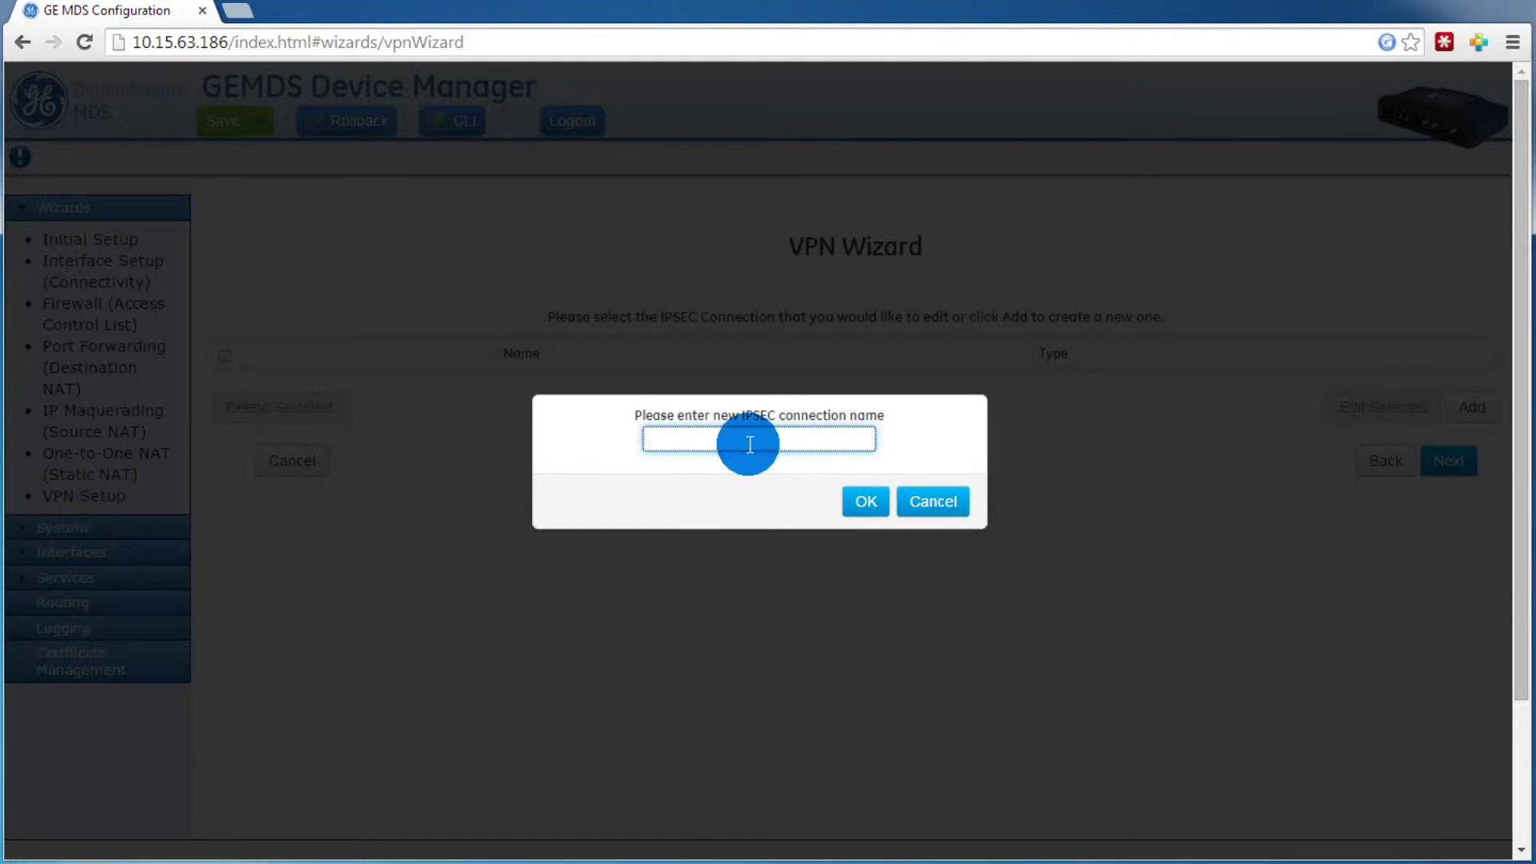
Step: Name the connection 'IPsec-Connection-Name' and keep the Aes 128 Cbc / Sha 256 Hmac / Dh 14 IKE ciphersuite
text(IPsec-Connection-Name)
click(854, 499)
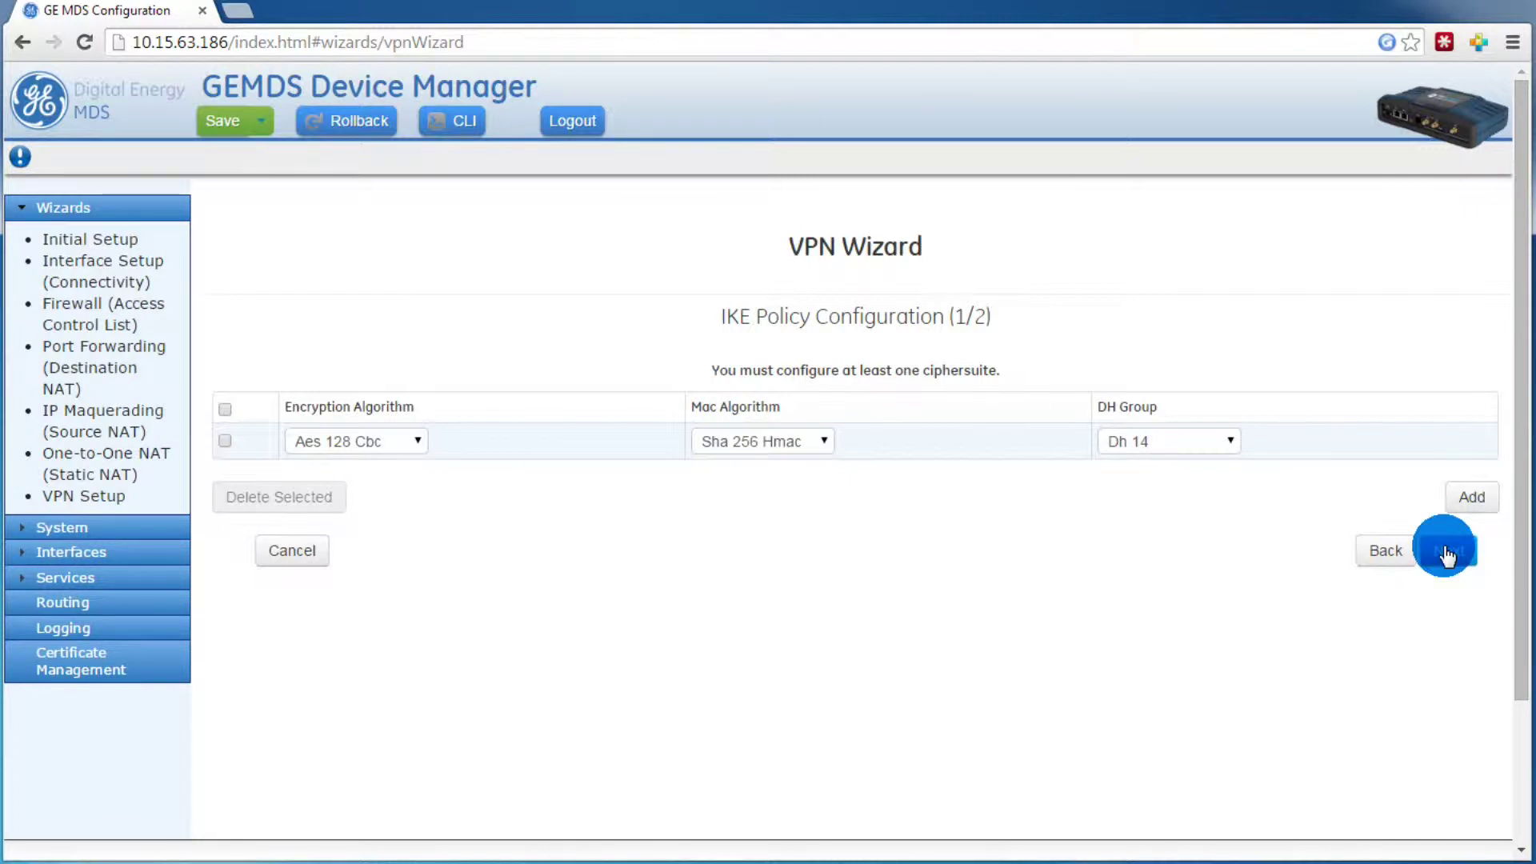
click(1446, 552)
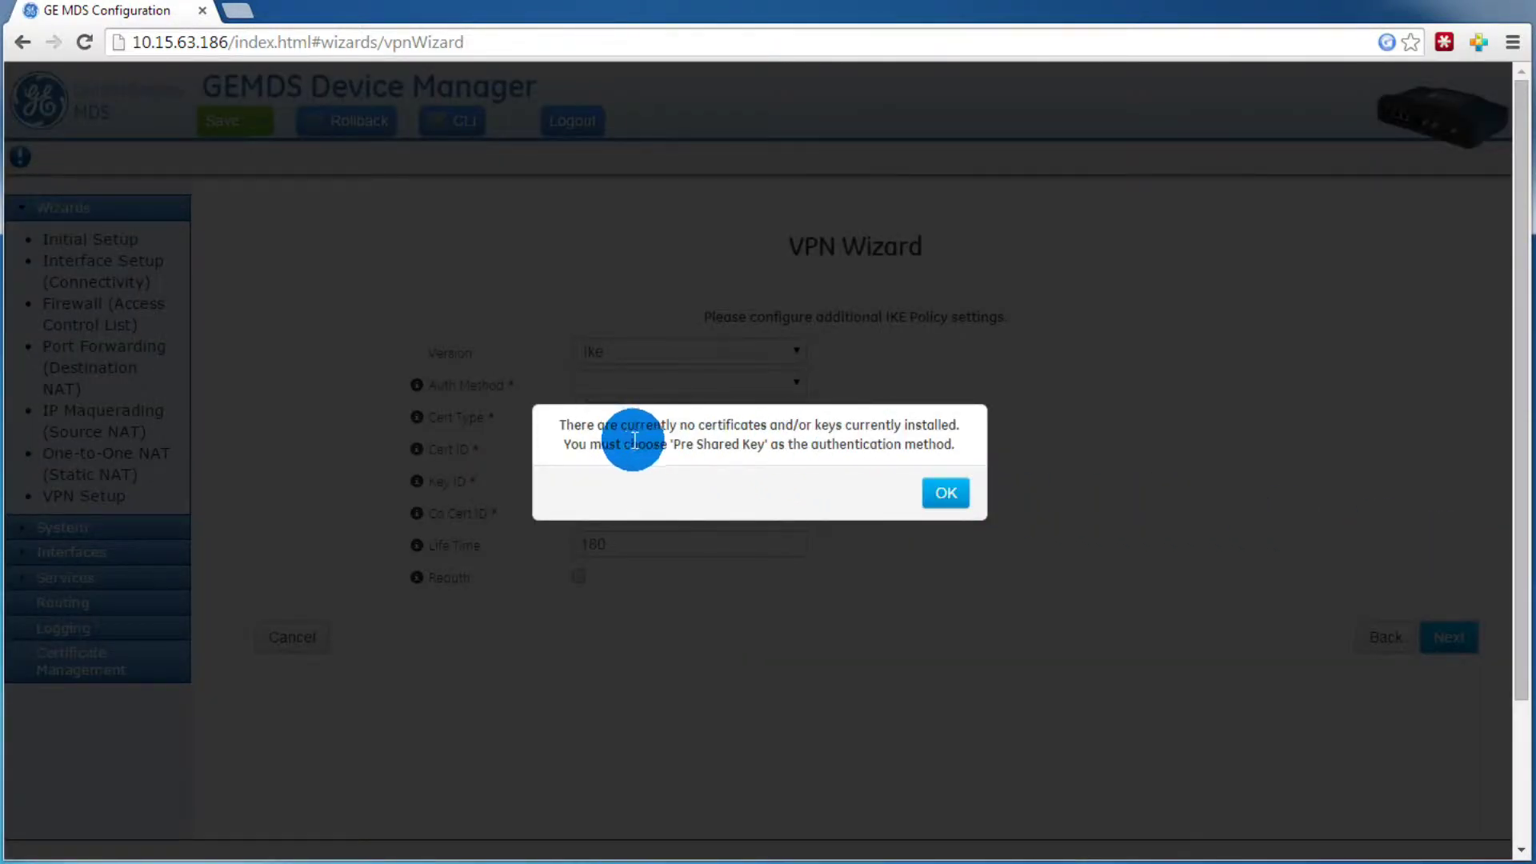
Step: Dismiss the certificate alert, set IKE version Ikev 2 with Pre Shared Key authentication, and enter the shared key
click(940, 496)
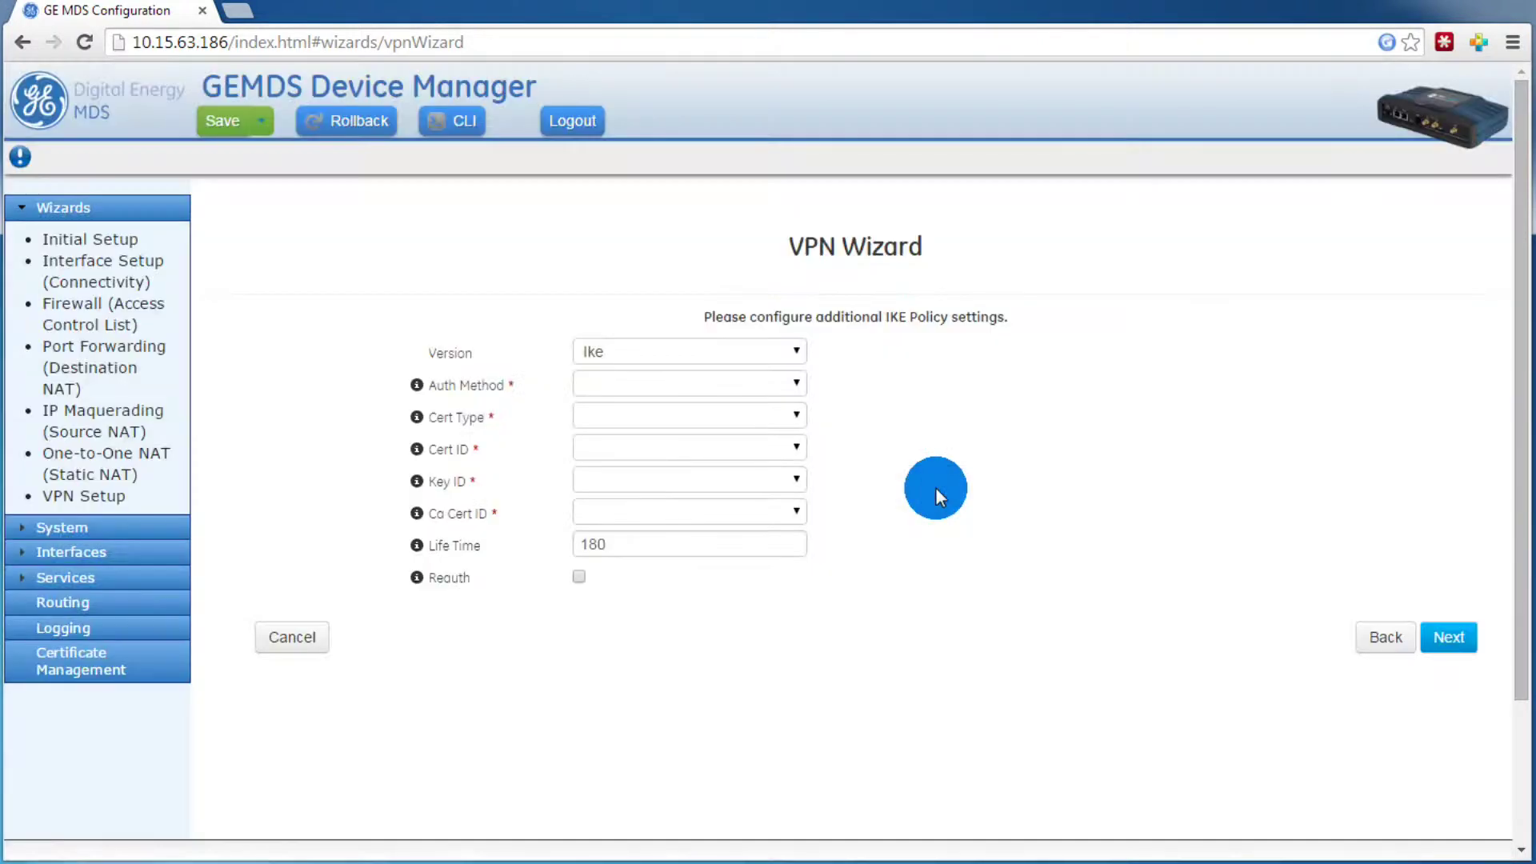
click(788, 355)
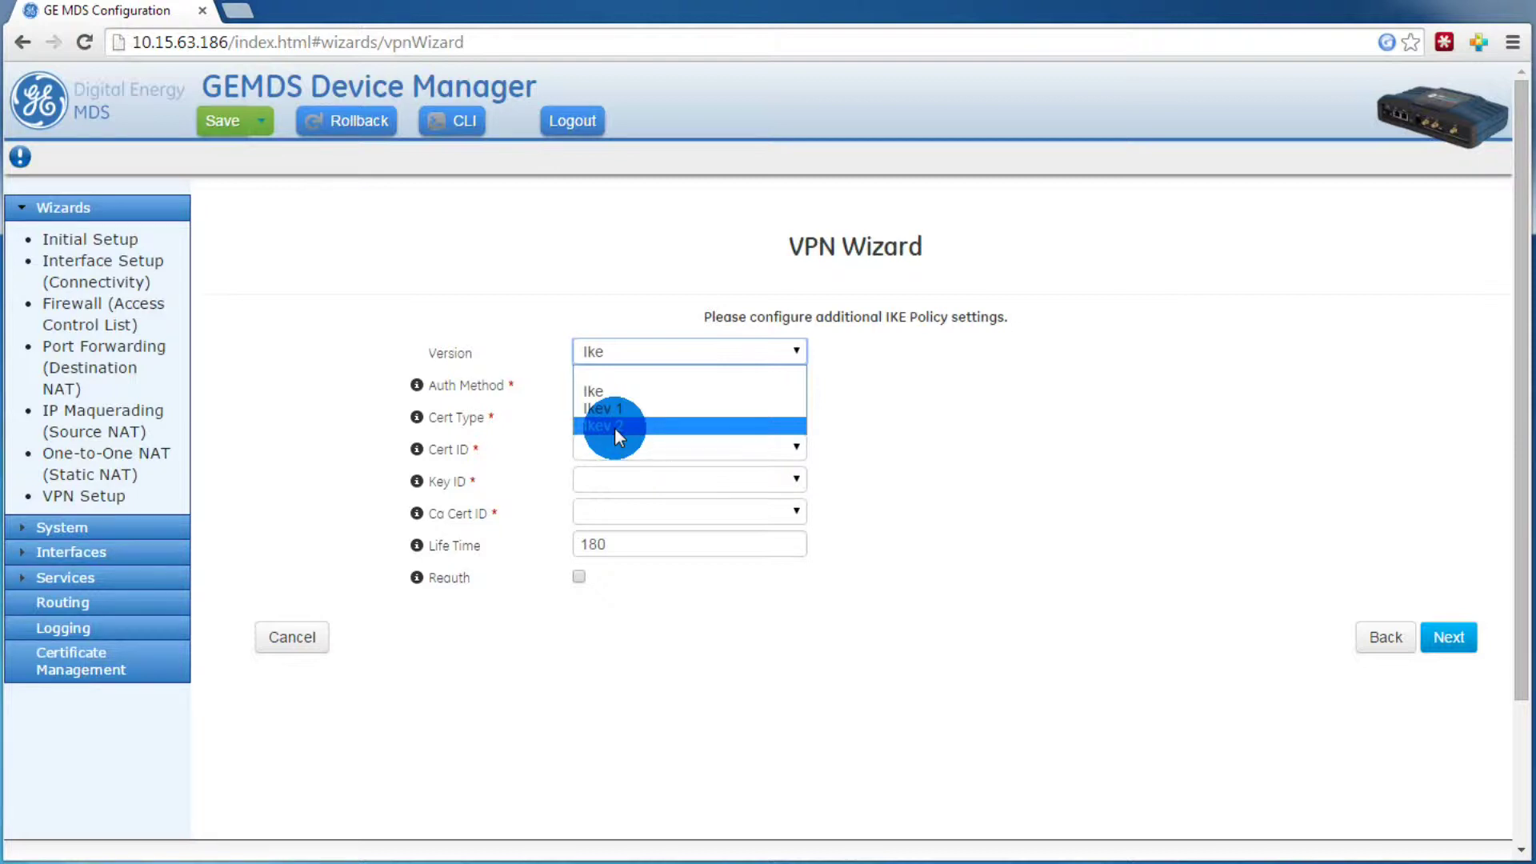
click(614, 425)
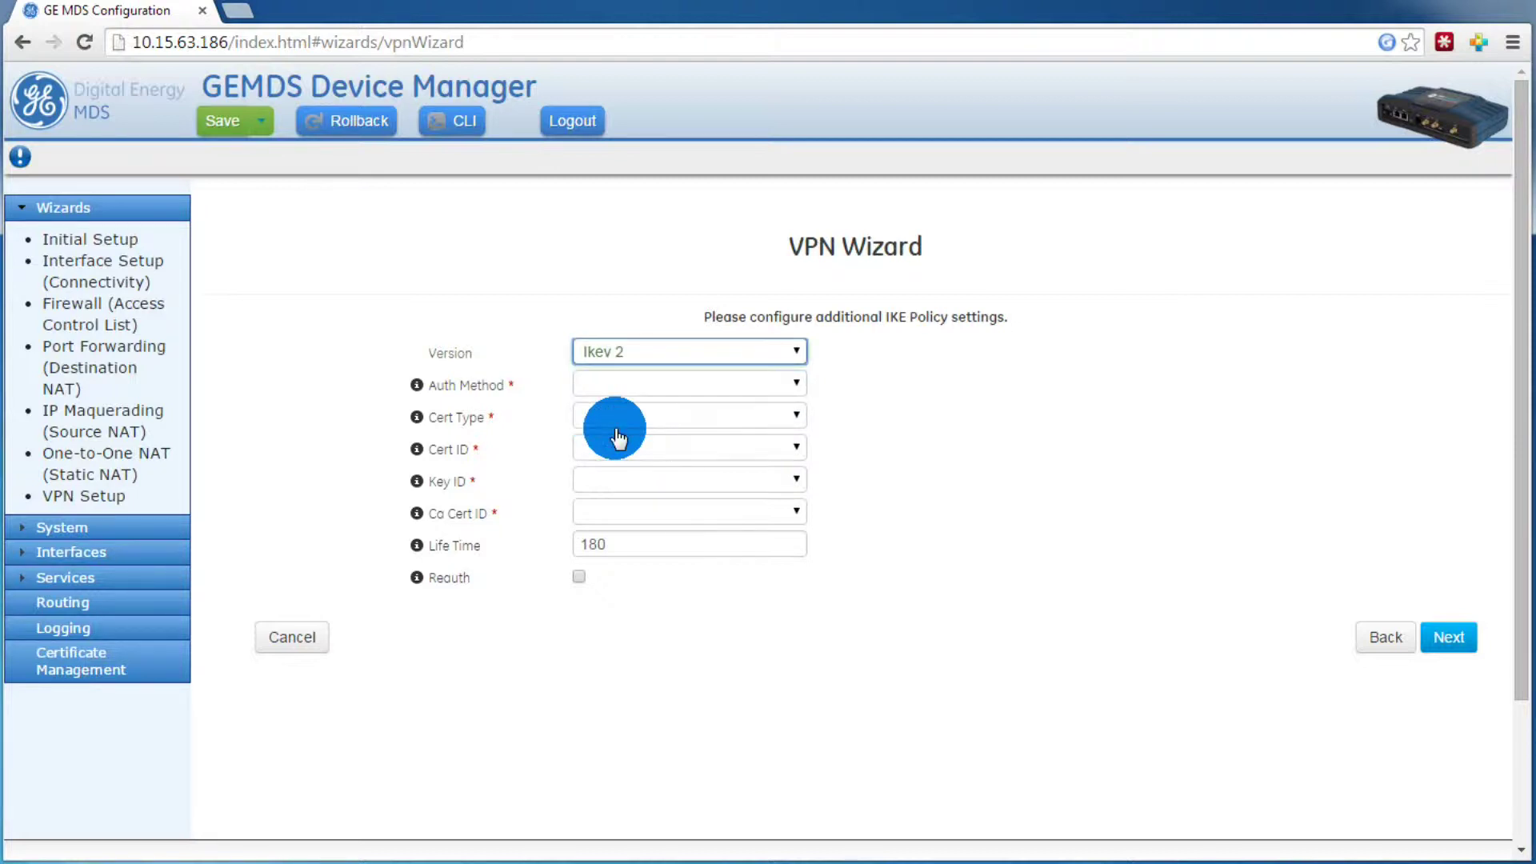
click(797, 385)
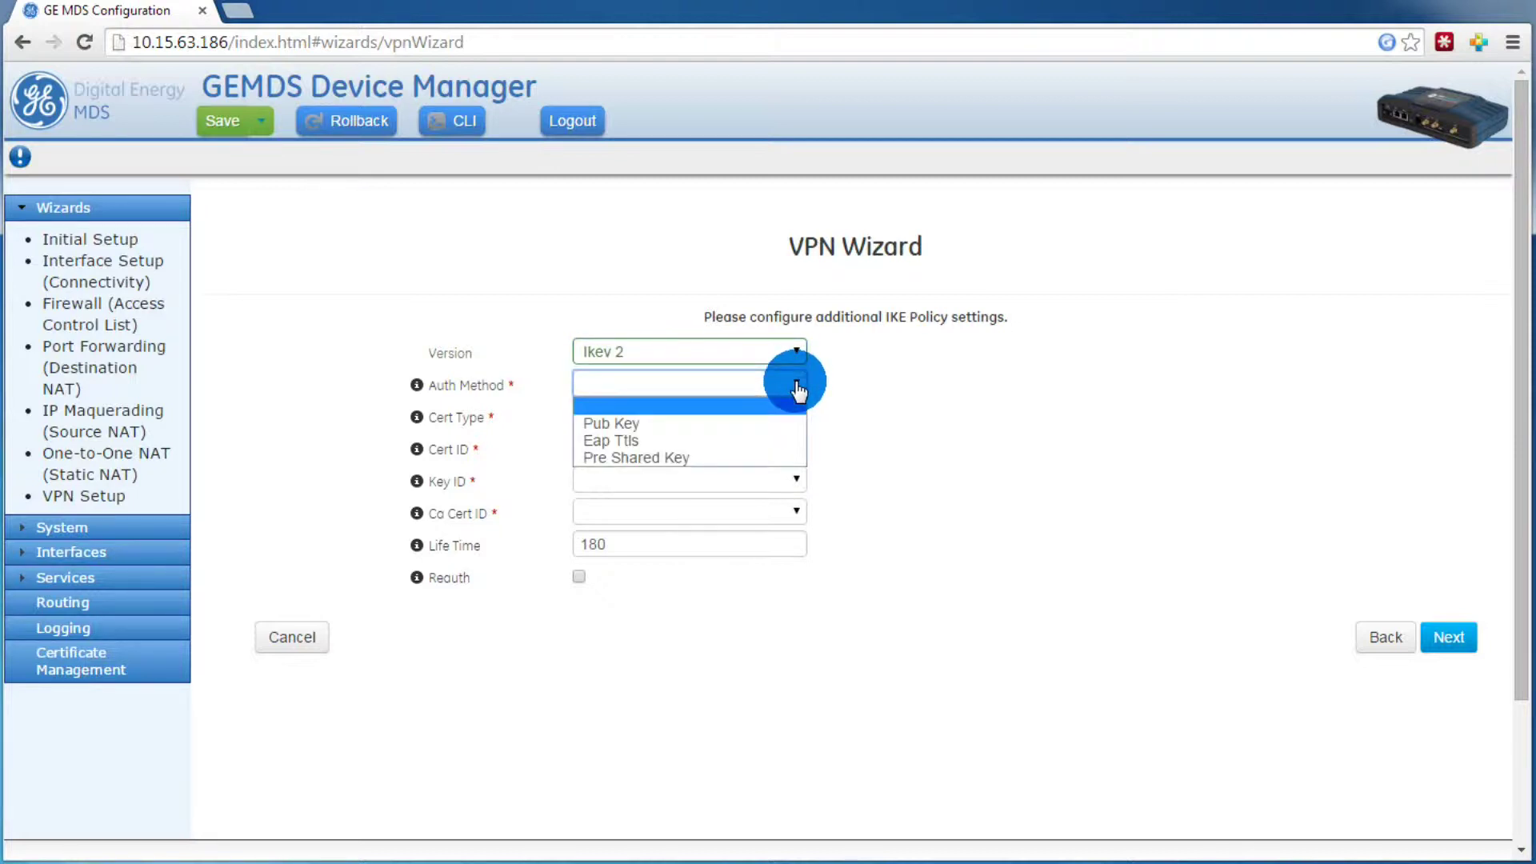
click(667, 457)
click(667, 418)
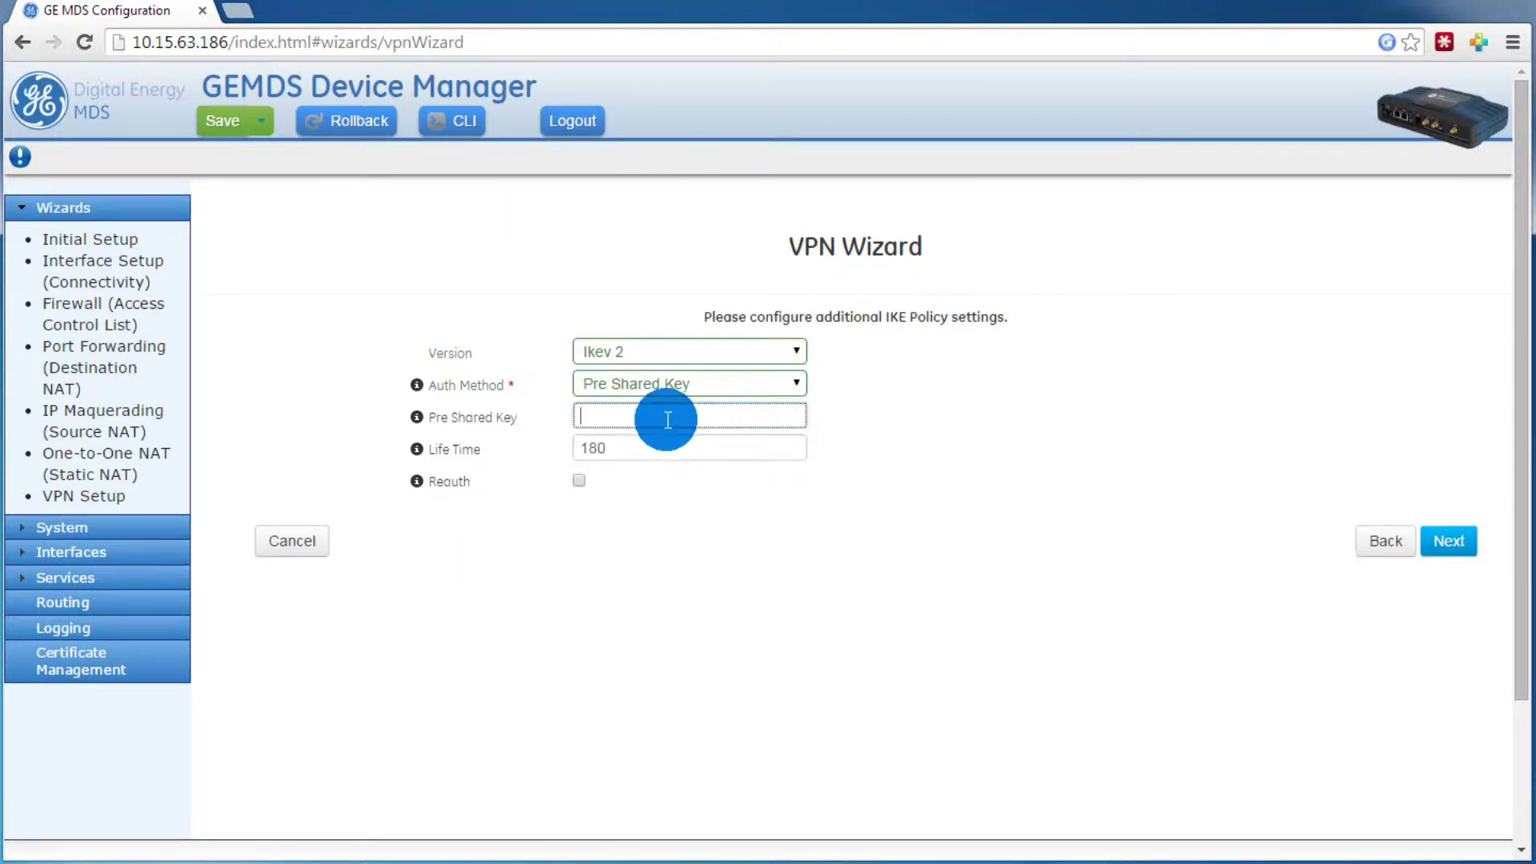
text(thisismypsk)
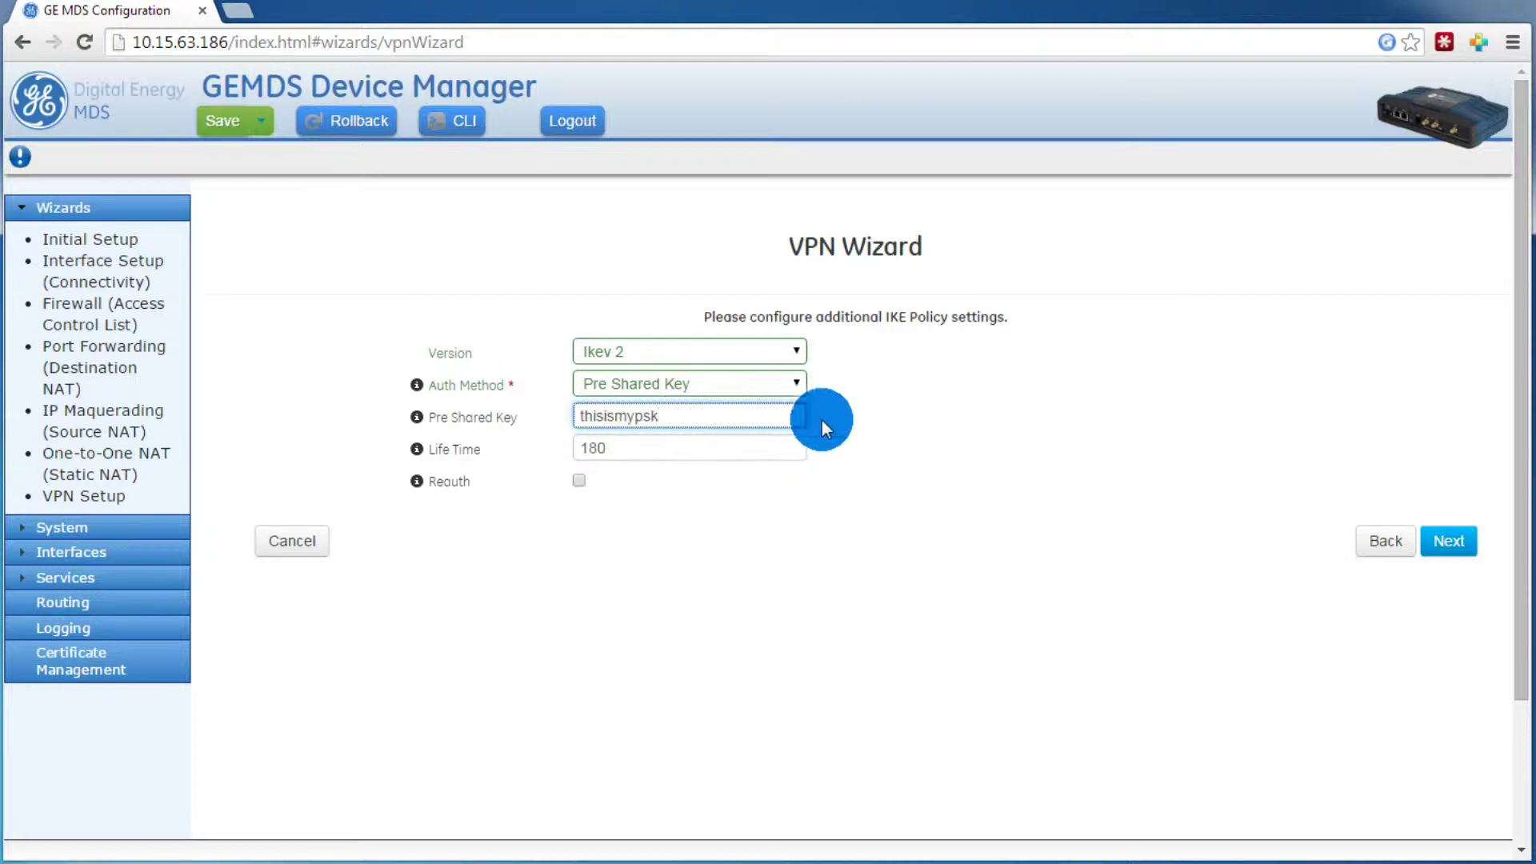
click(939, 424)
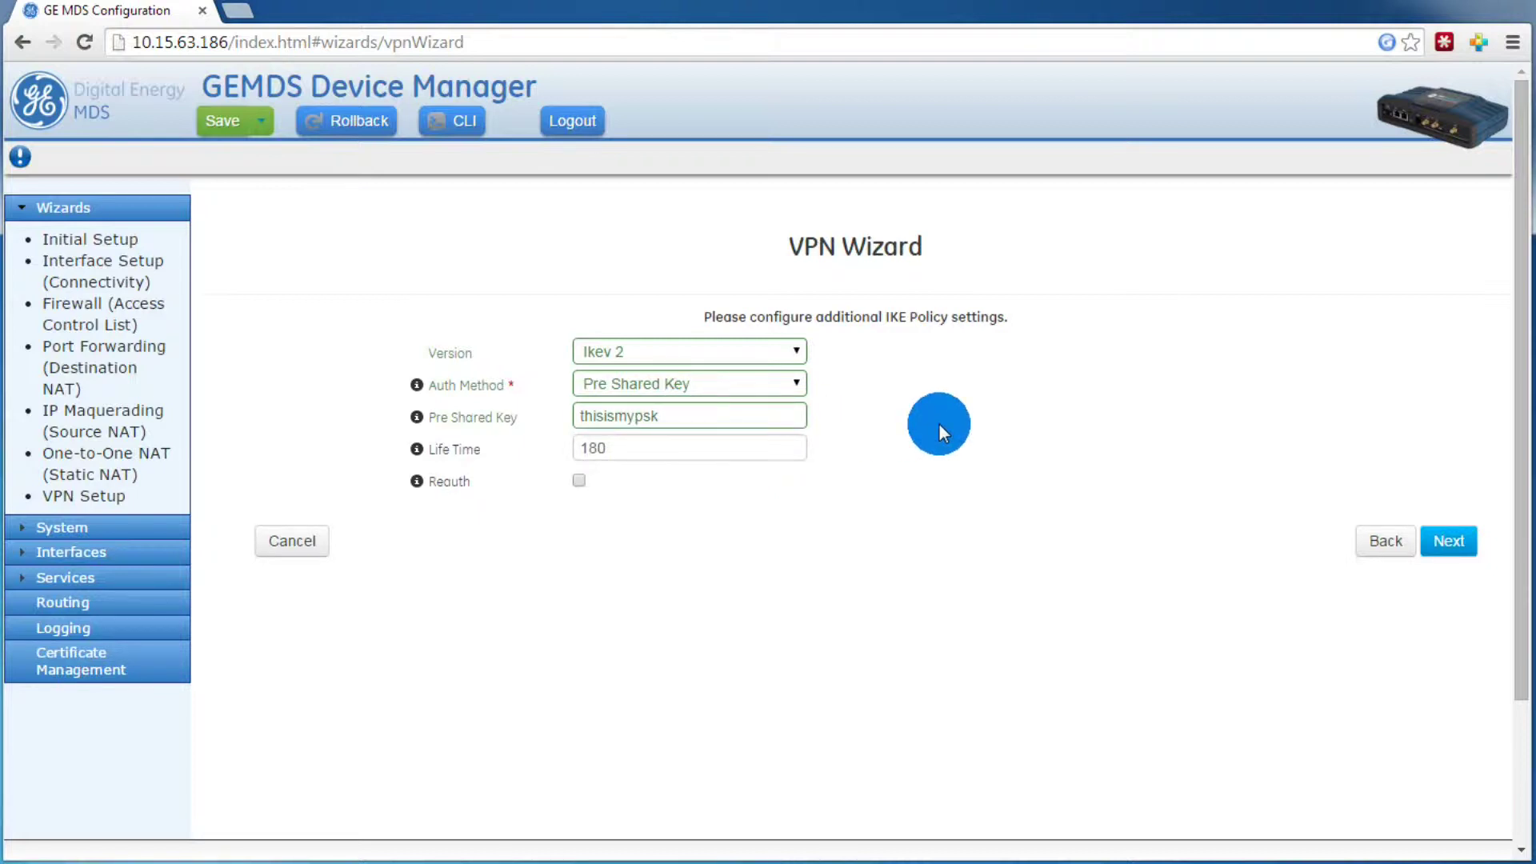
click(1451, 546)
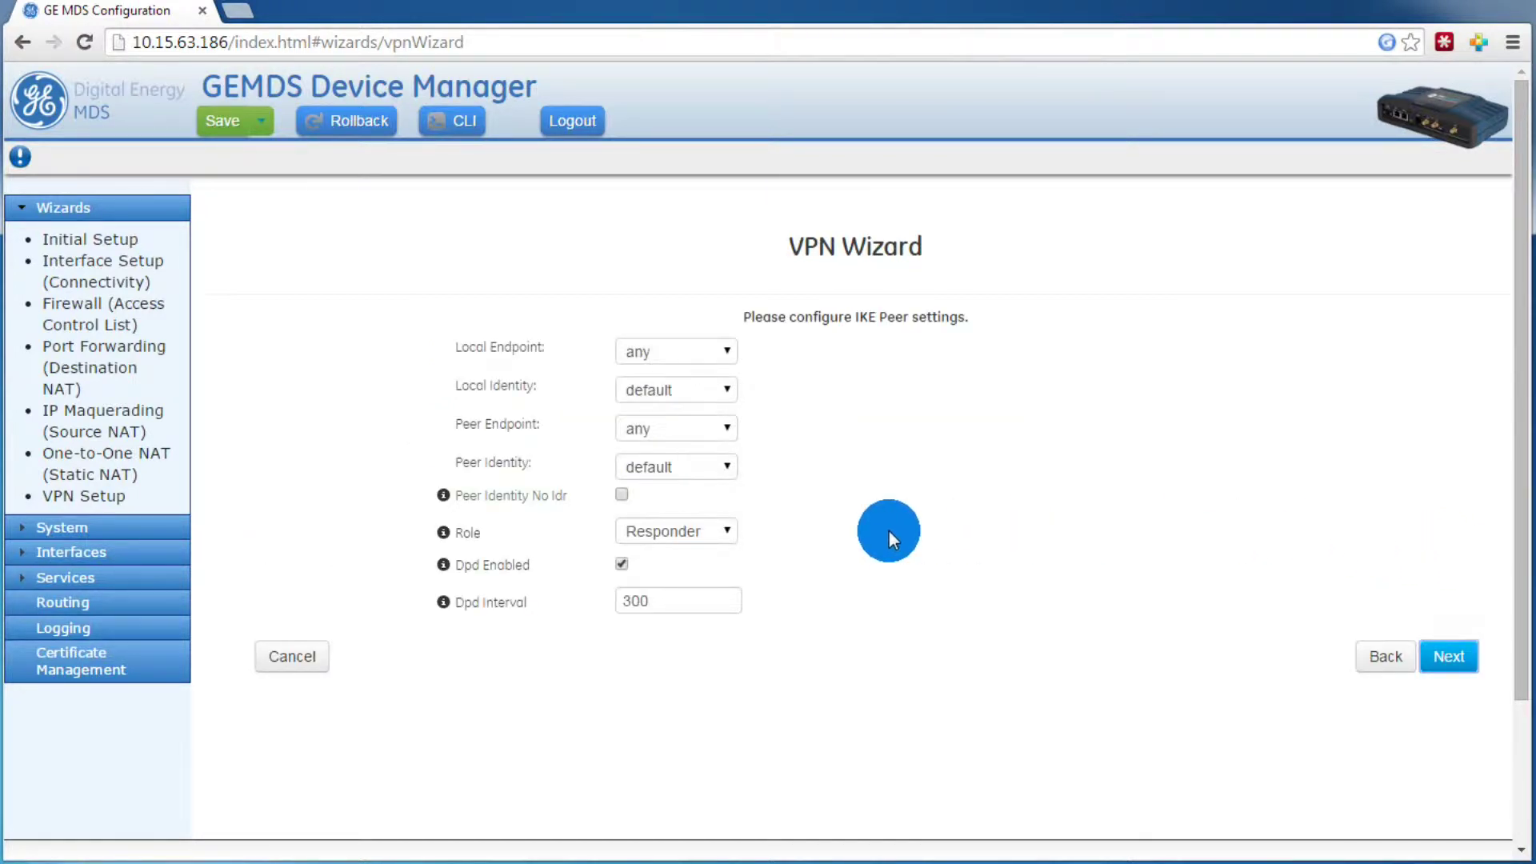
Step: Set the local endpoint and local identity types to address
click(696, 355)
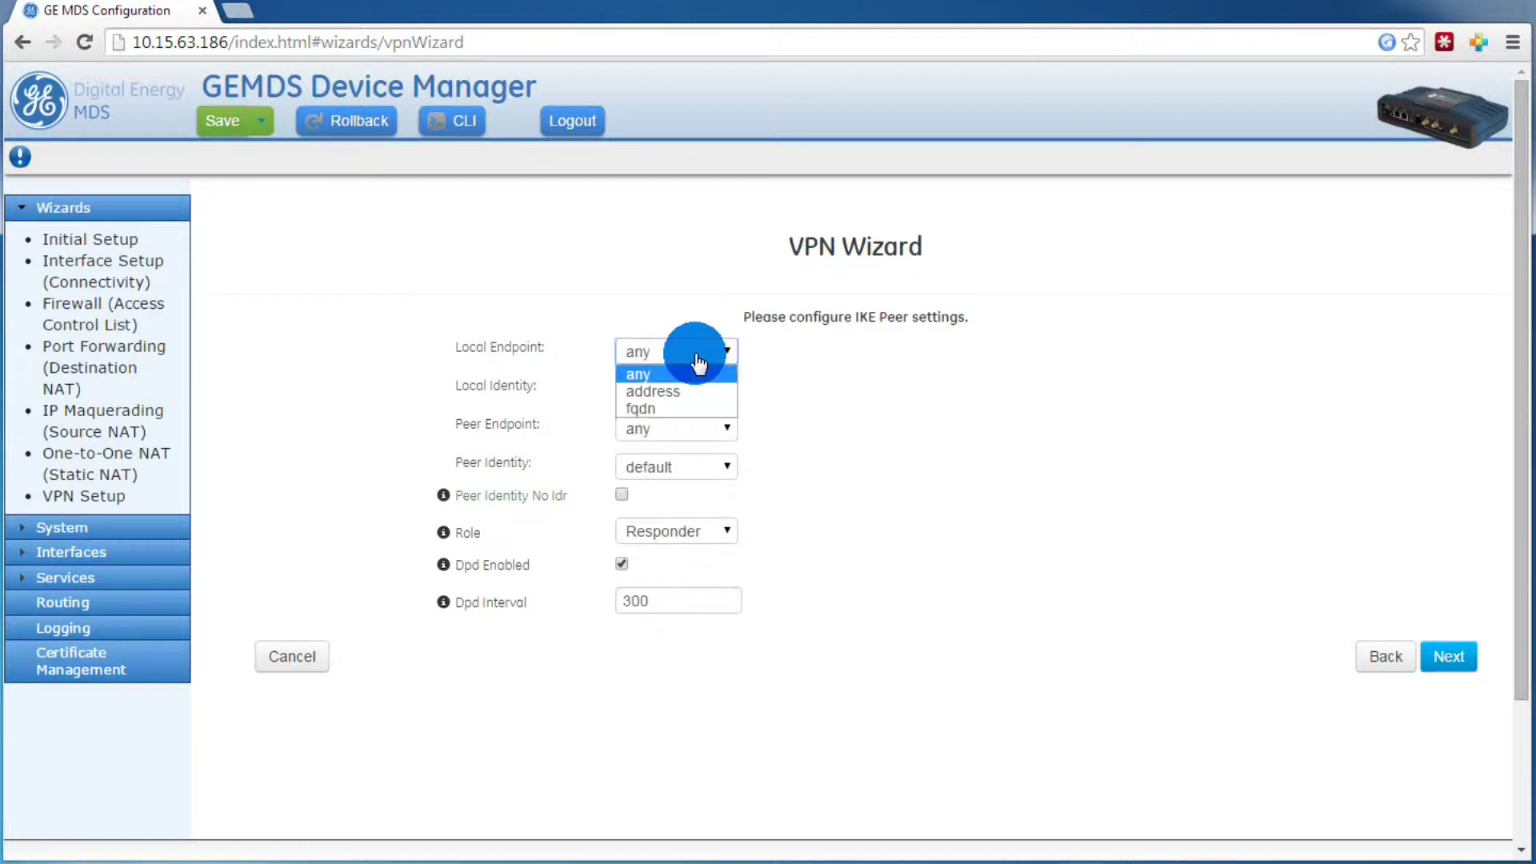
click(691, 391)
click(772, 362)
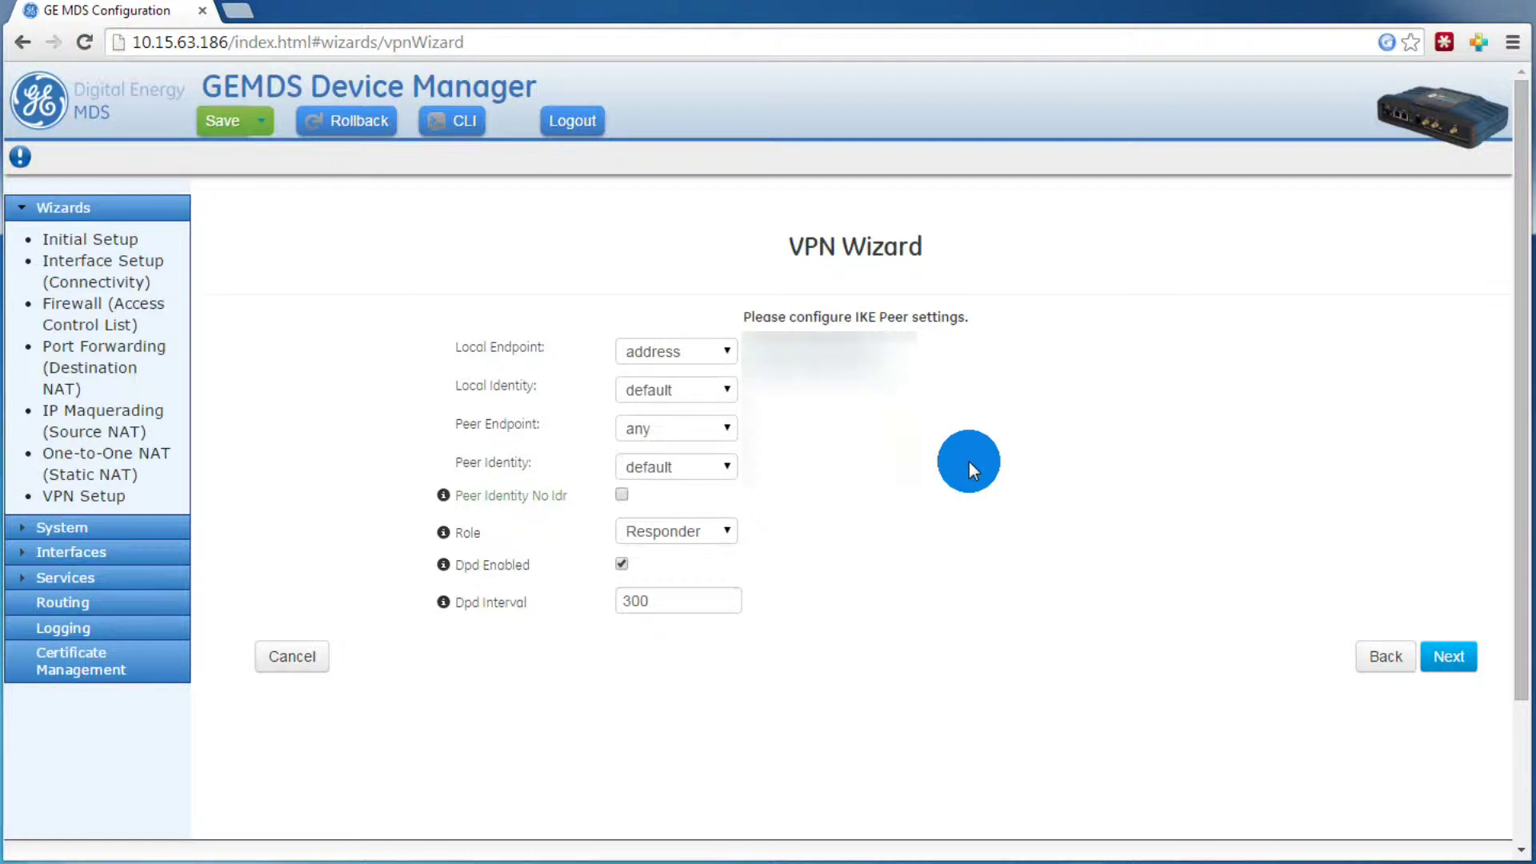
click(706, 389)
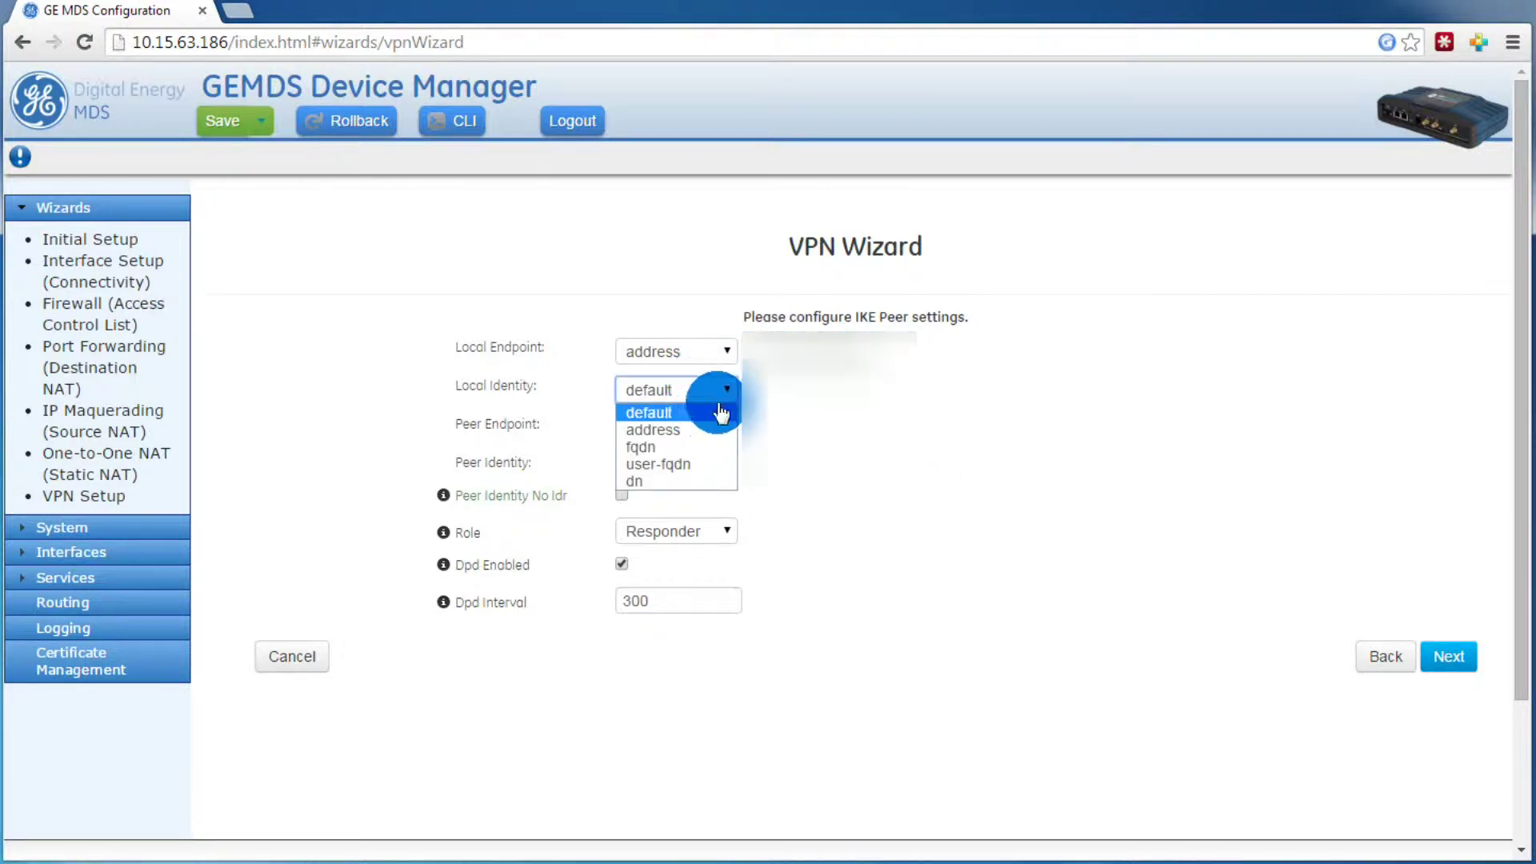
click(650, 430)
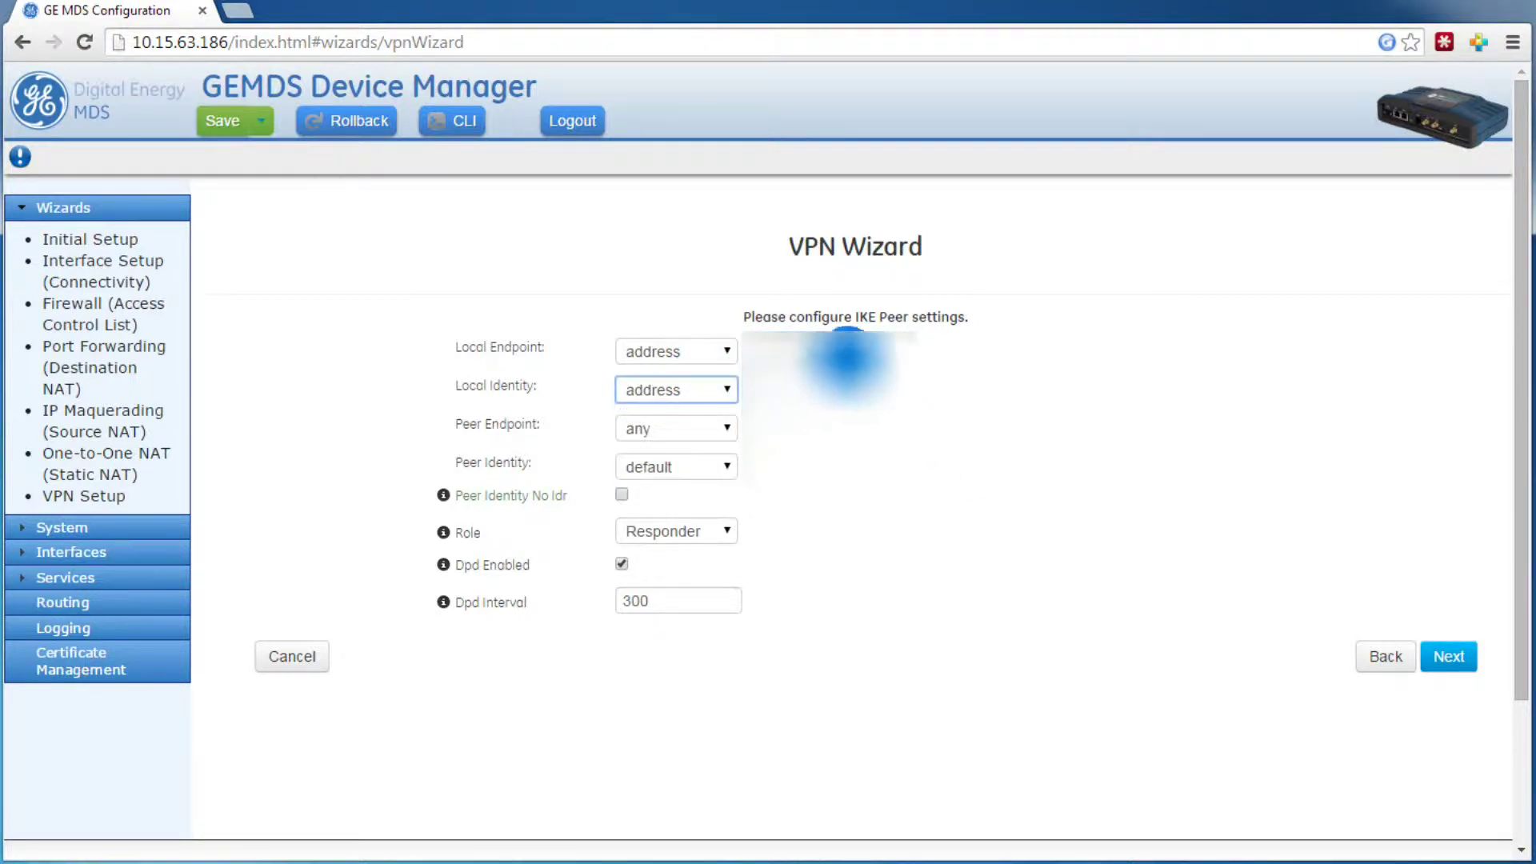
click(904, 348)
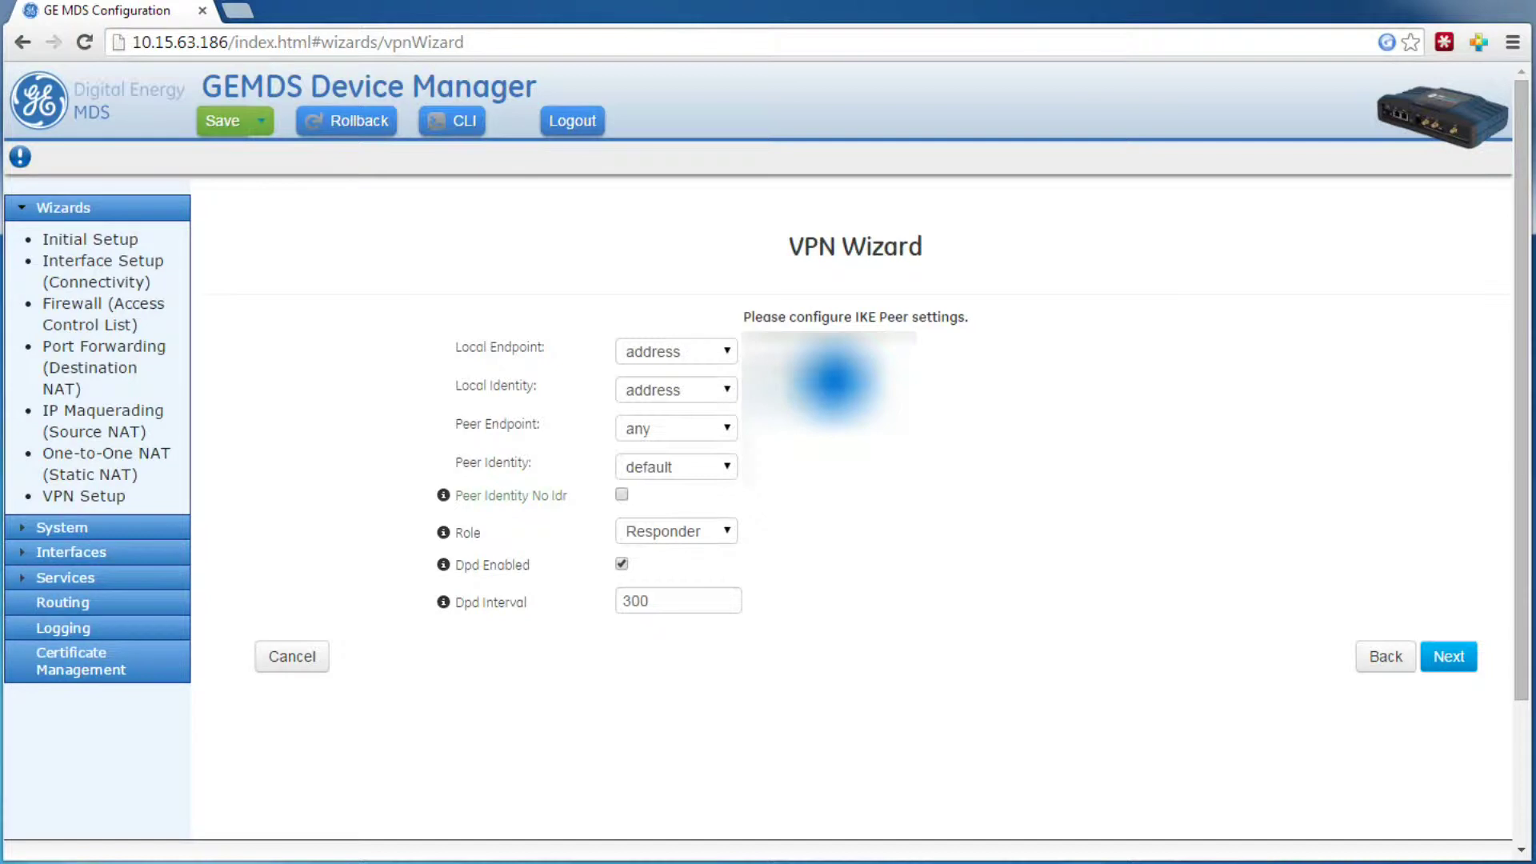
Step: Set the peer endpoint and peer identity types to address
click(720, 429)
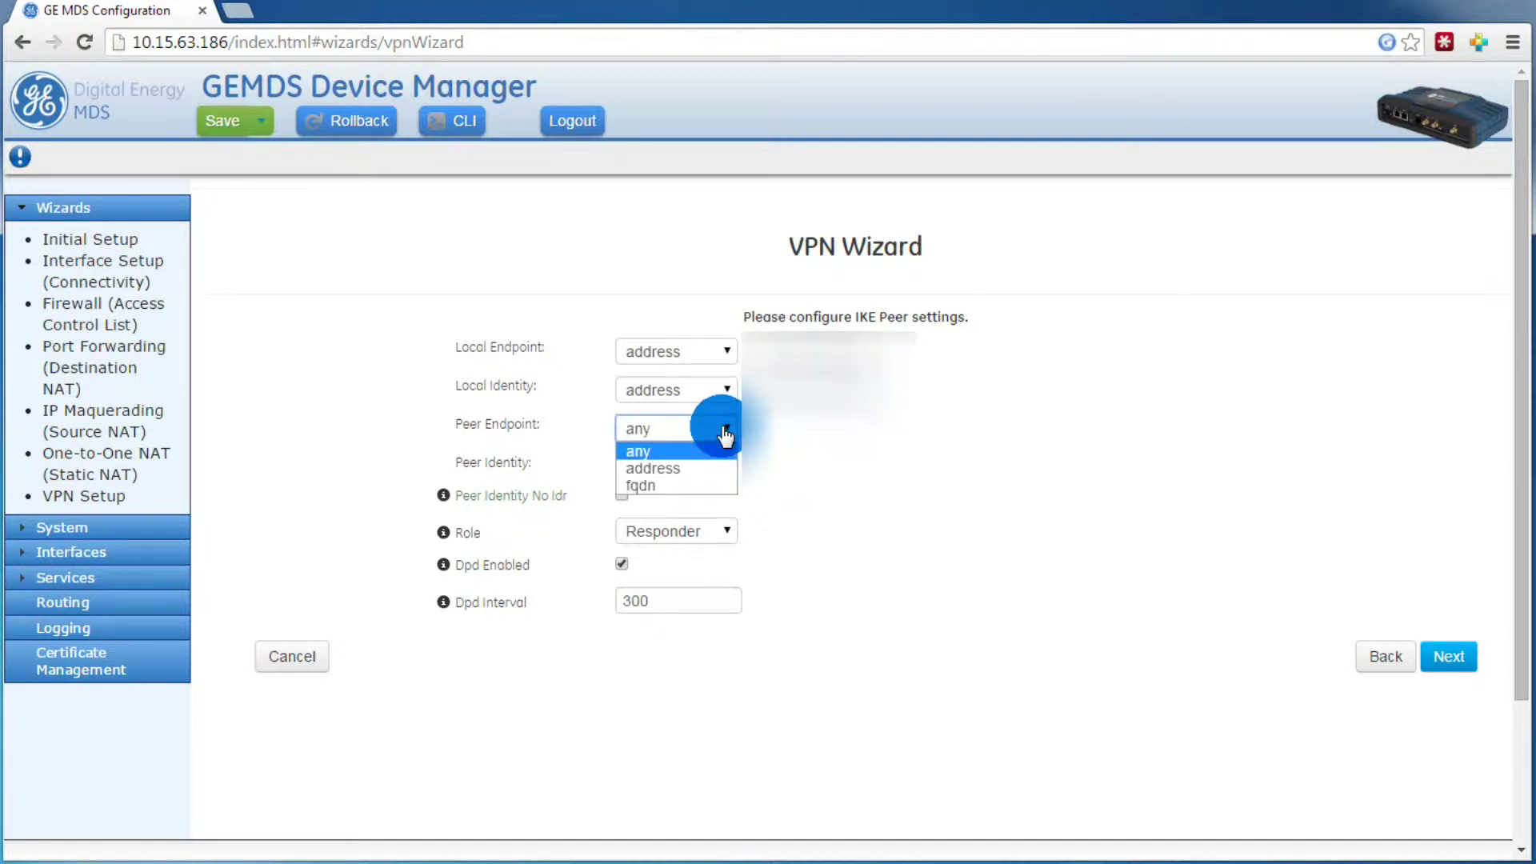
click(693, 472)
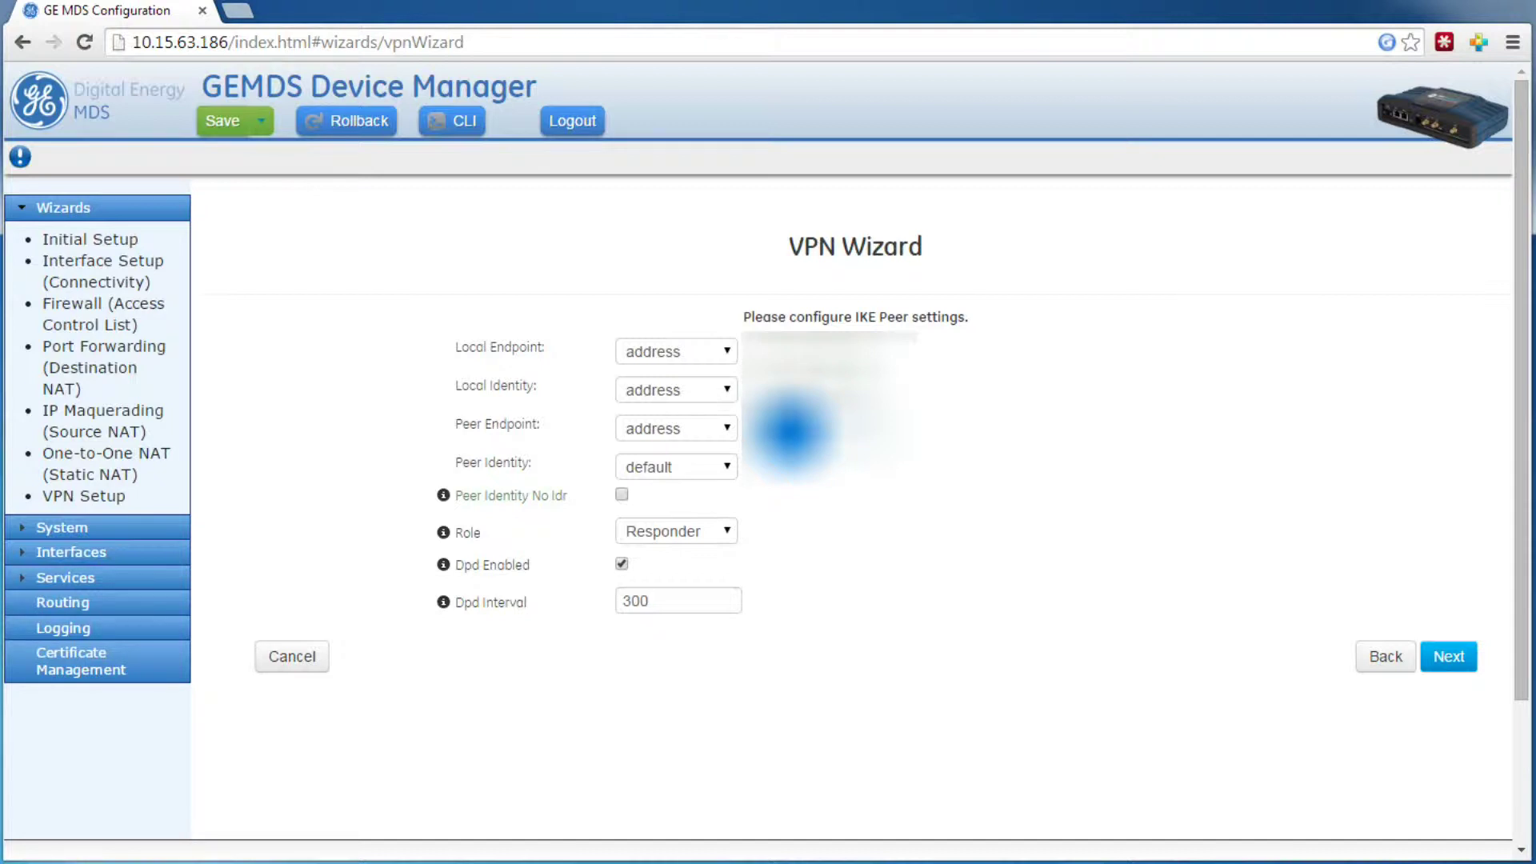
click(720, 468)
click(695, 504)
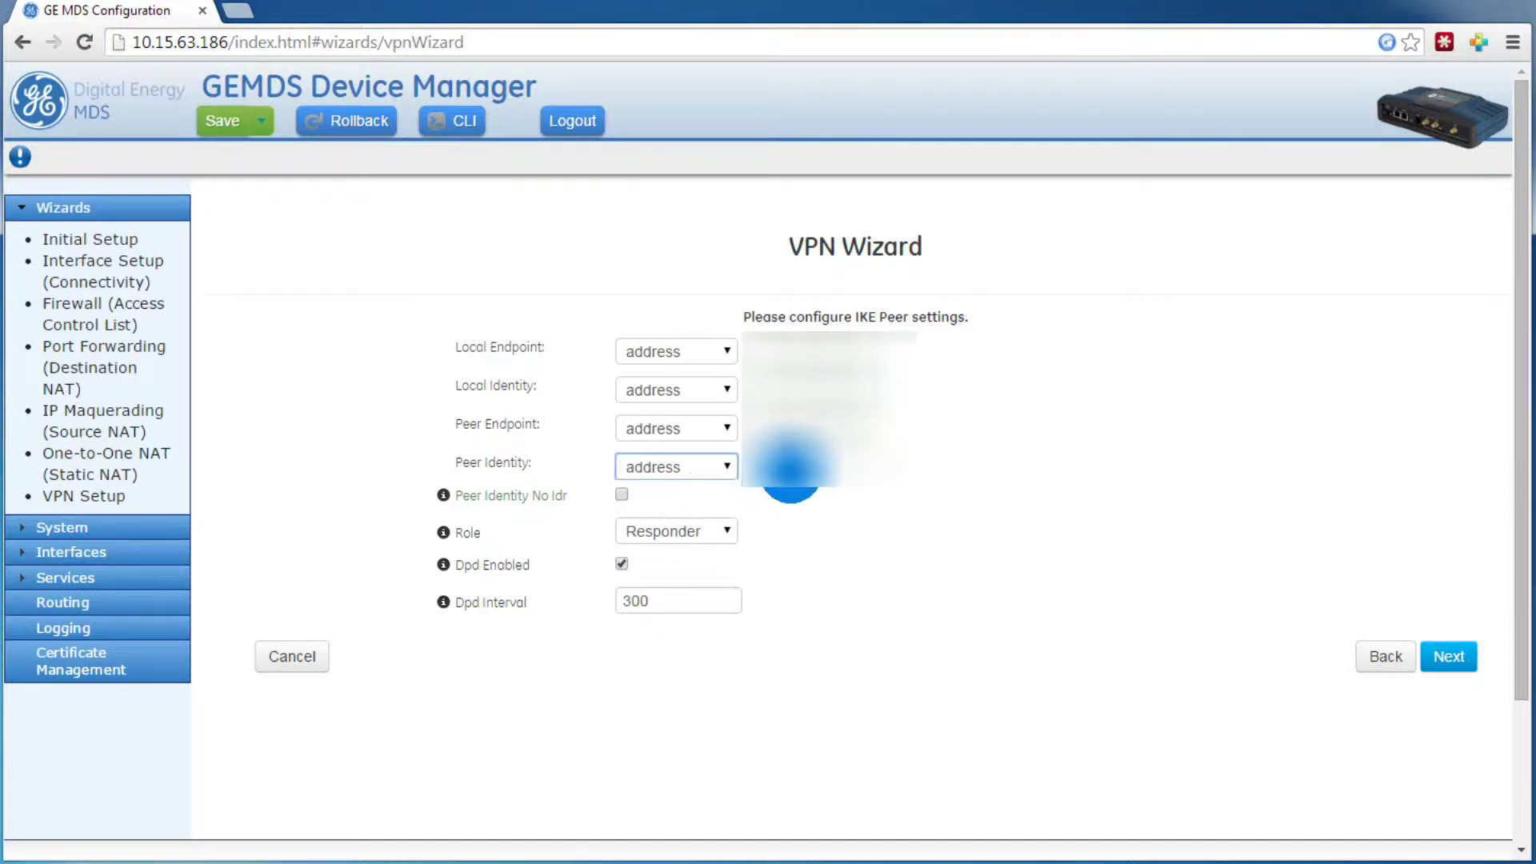
click(791, 468)
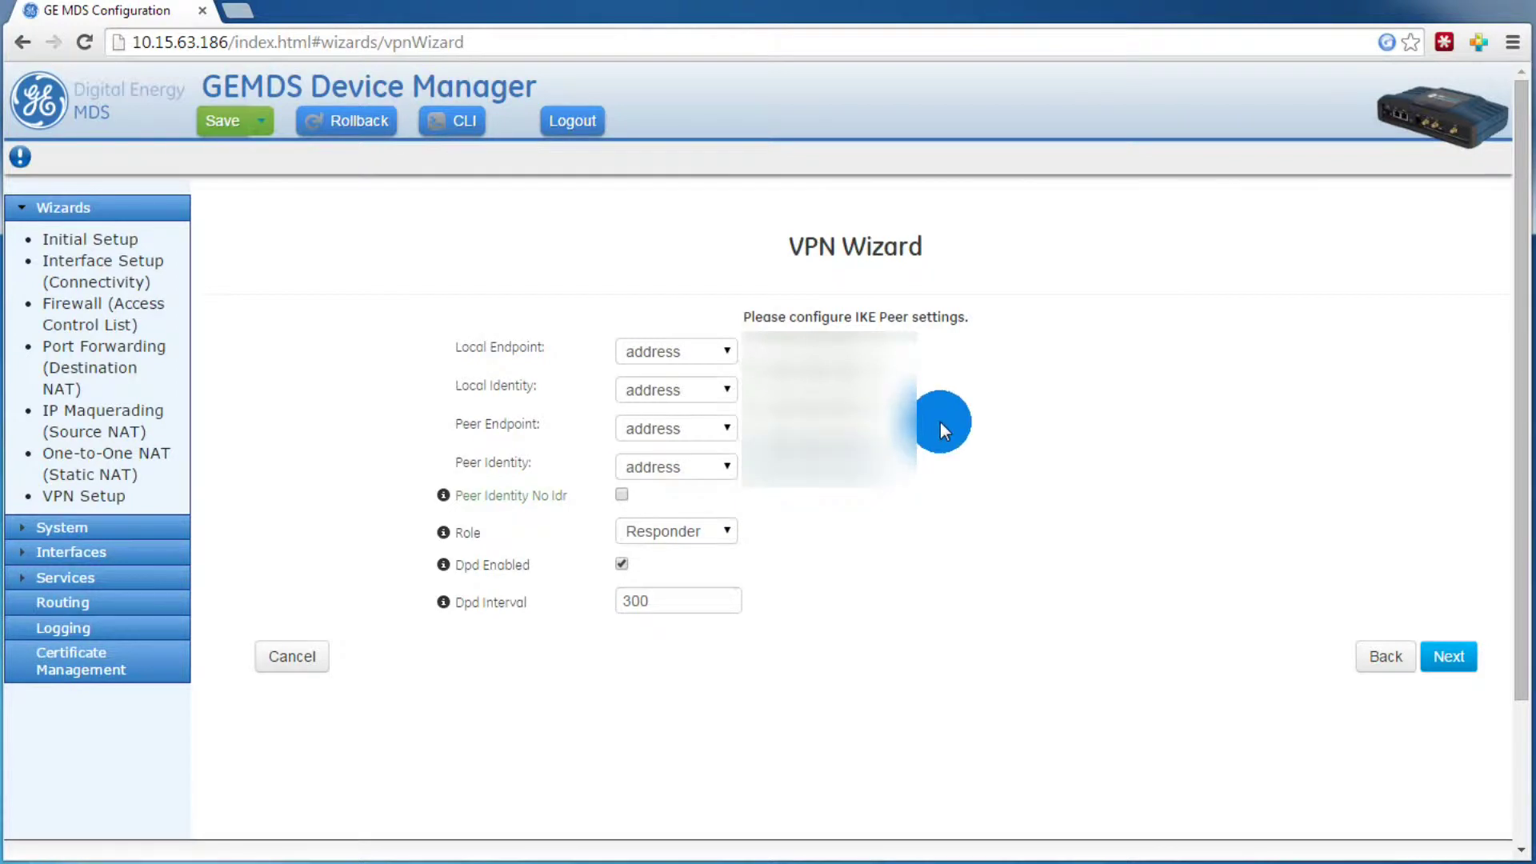
Step: Enable Peer Identity No Idr and make the router an Always On Initiator with DPD interval 300
click(623, 496)
click(709, 540)
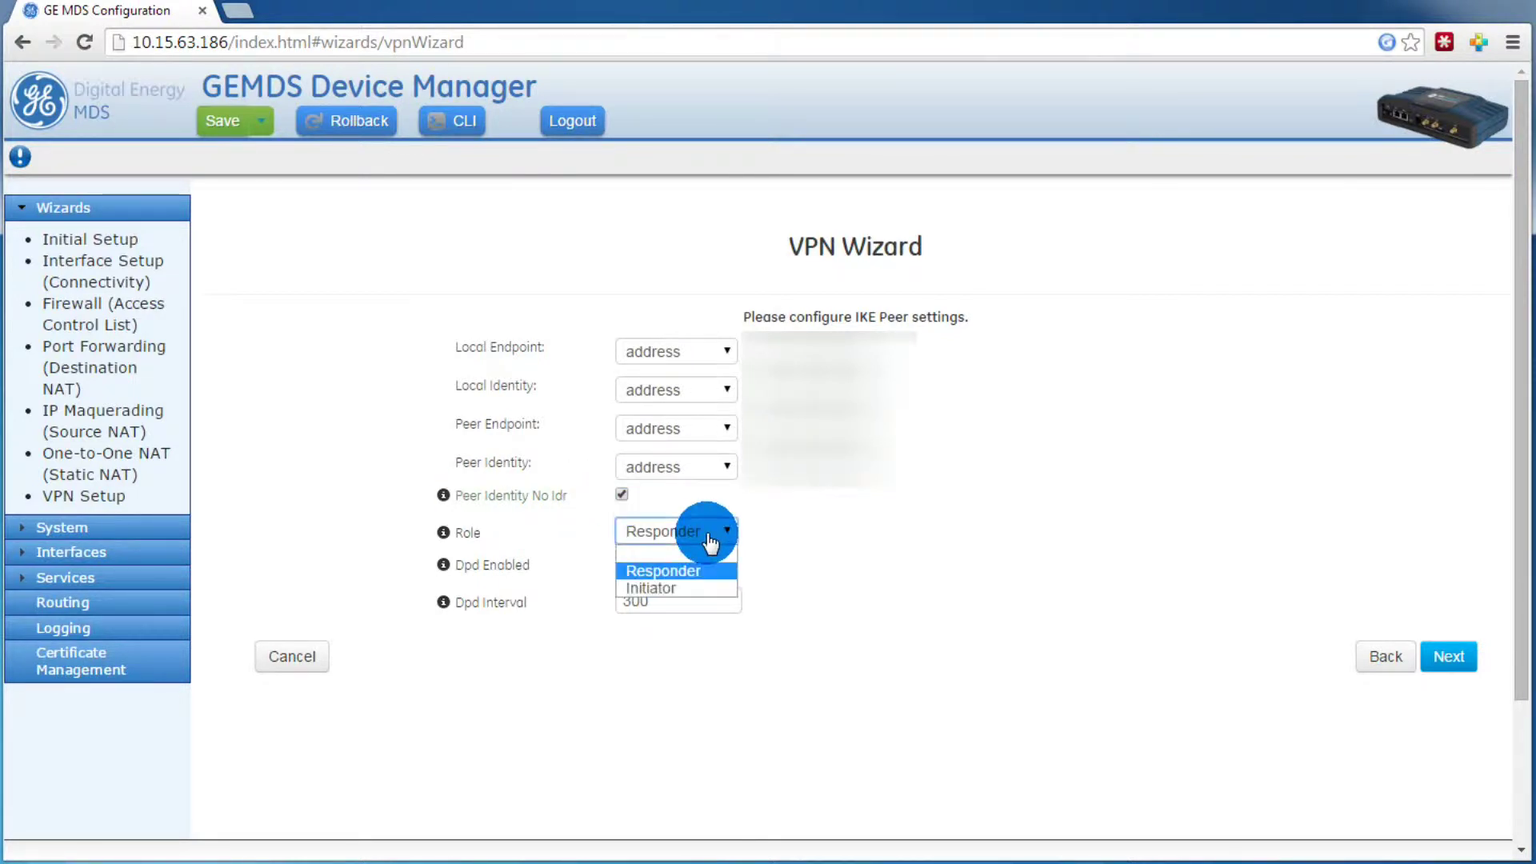
click(679, 585)
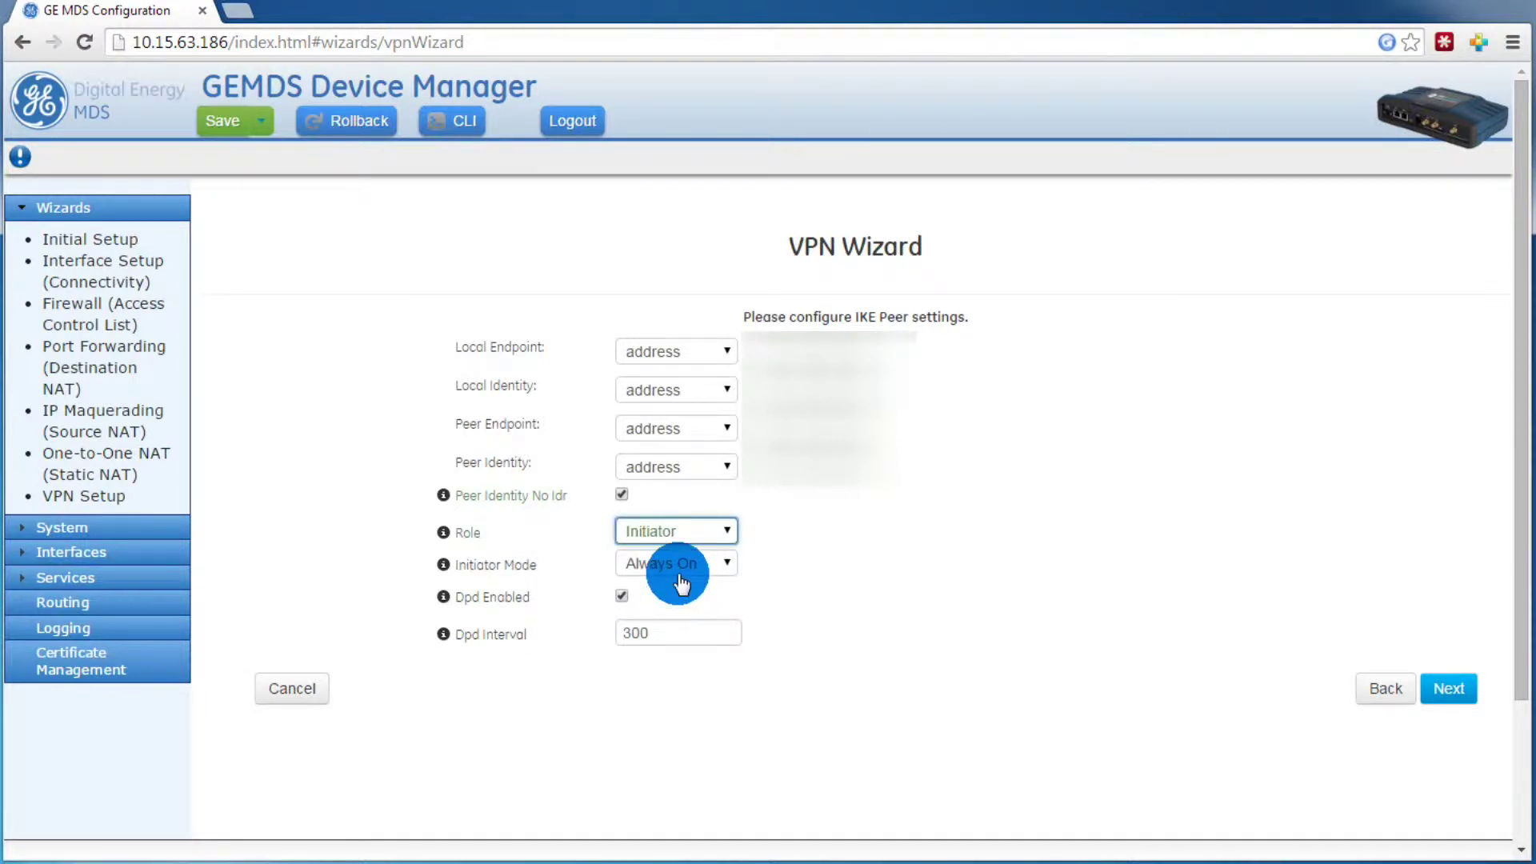
click(809, 545)
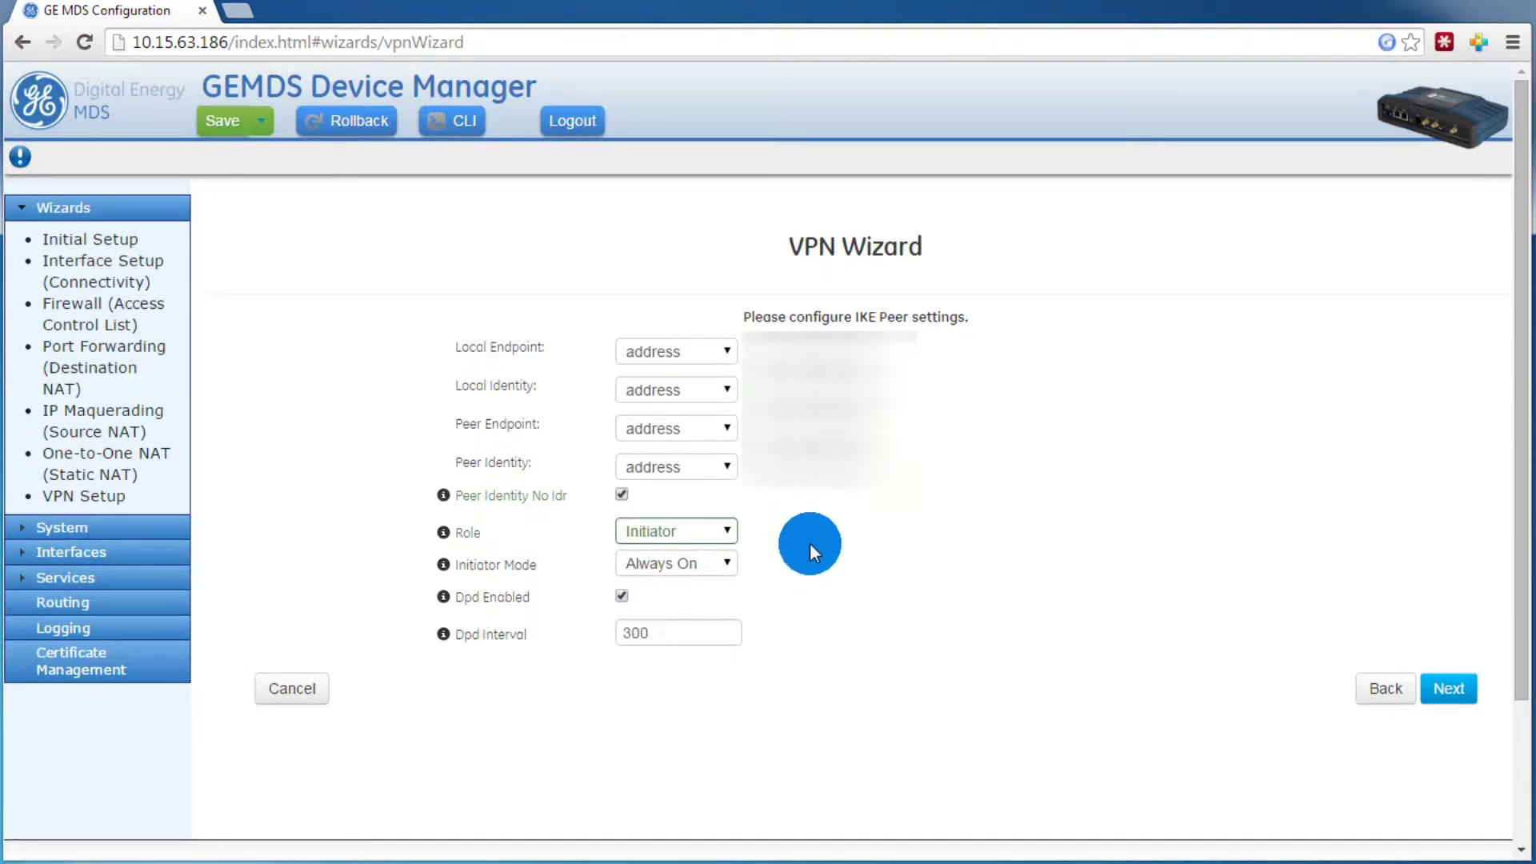
click(1457, 694)
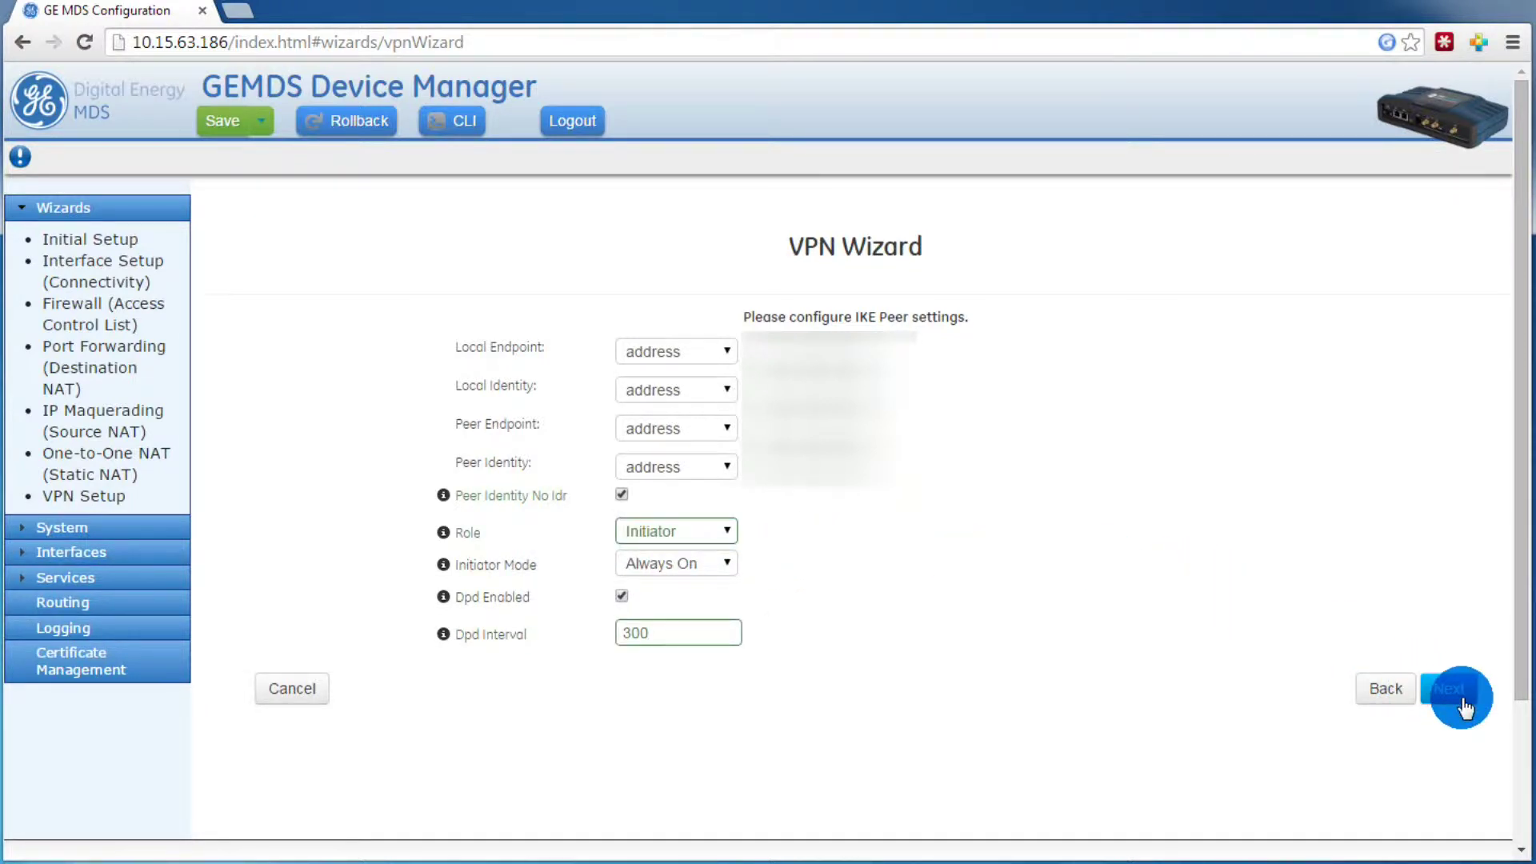
Step: Change the IPsec policy ciphersuite's DH group to Dh 14 and proceed to the connection settings
click(1463, 704)
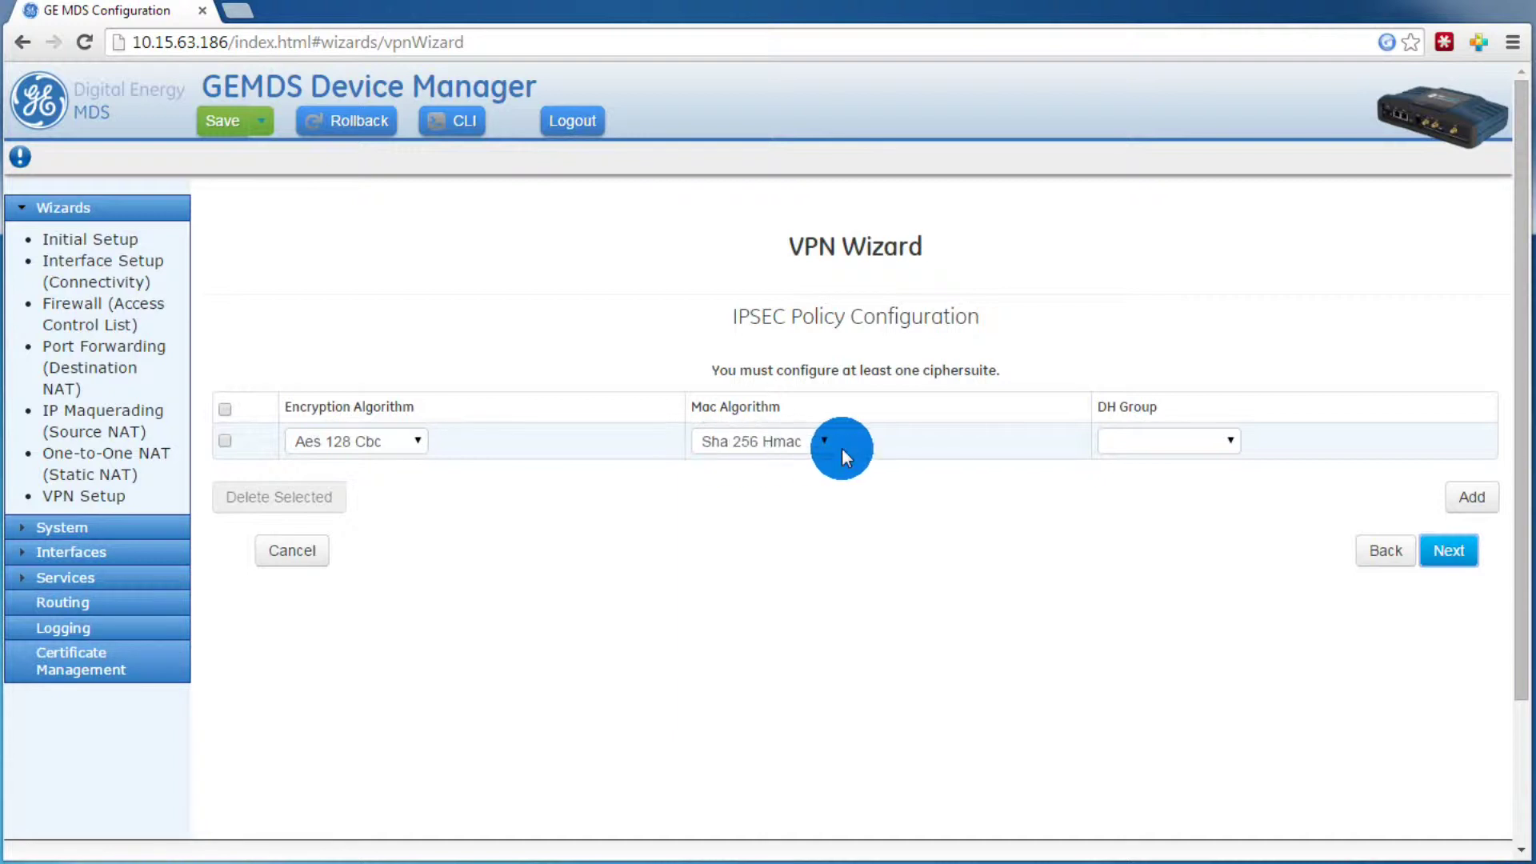
click(1197, 448)
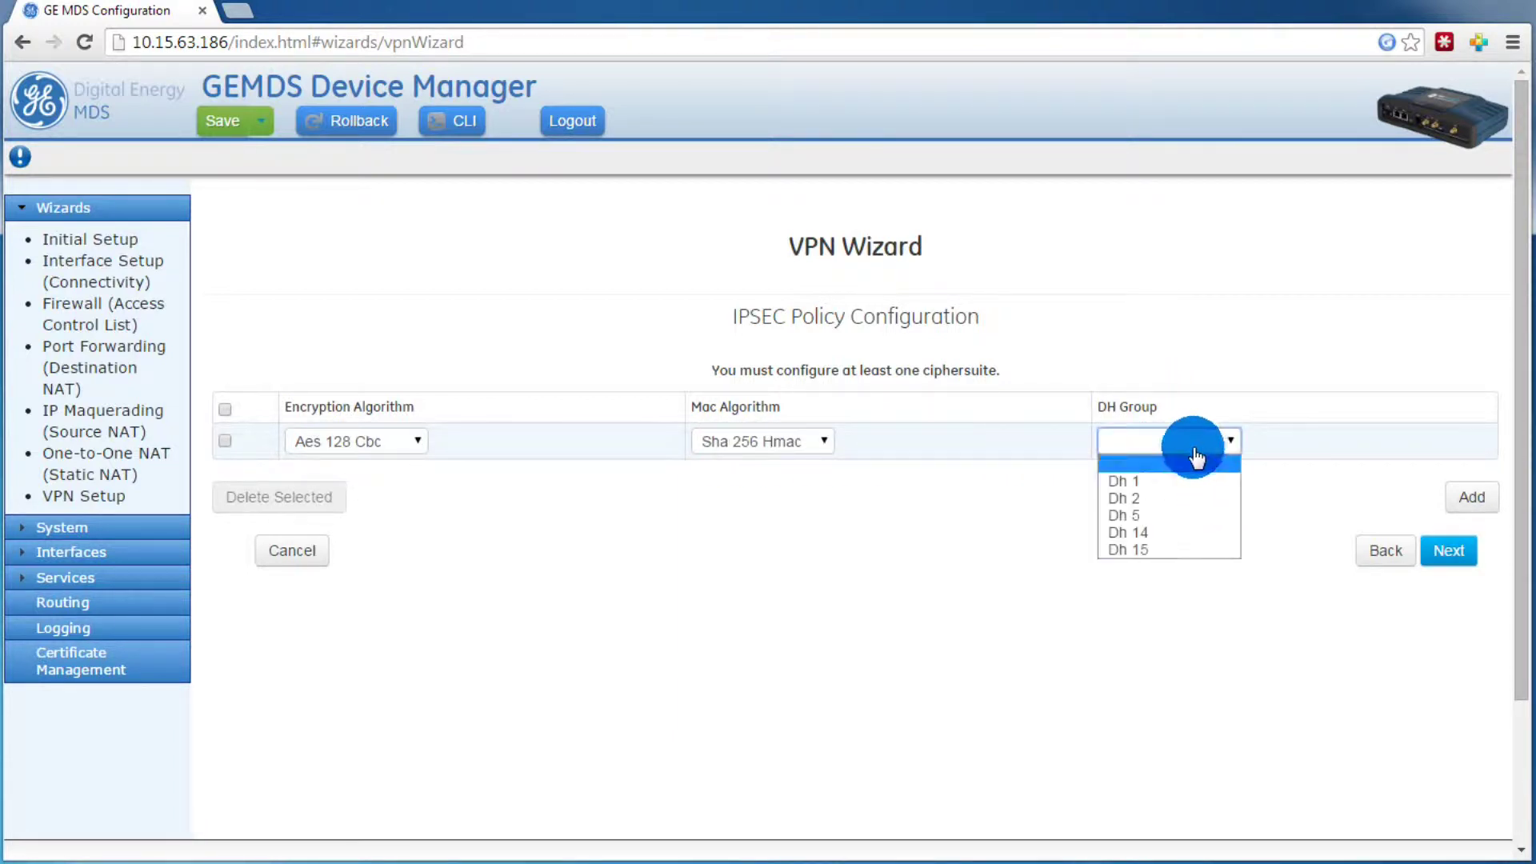
click(1155, 532)
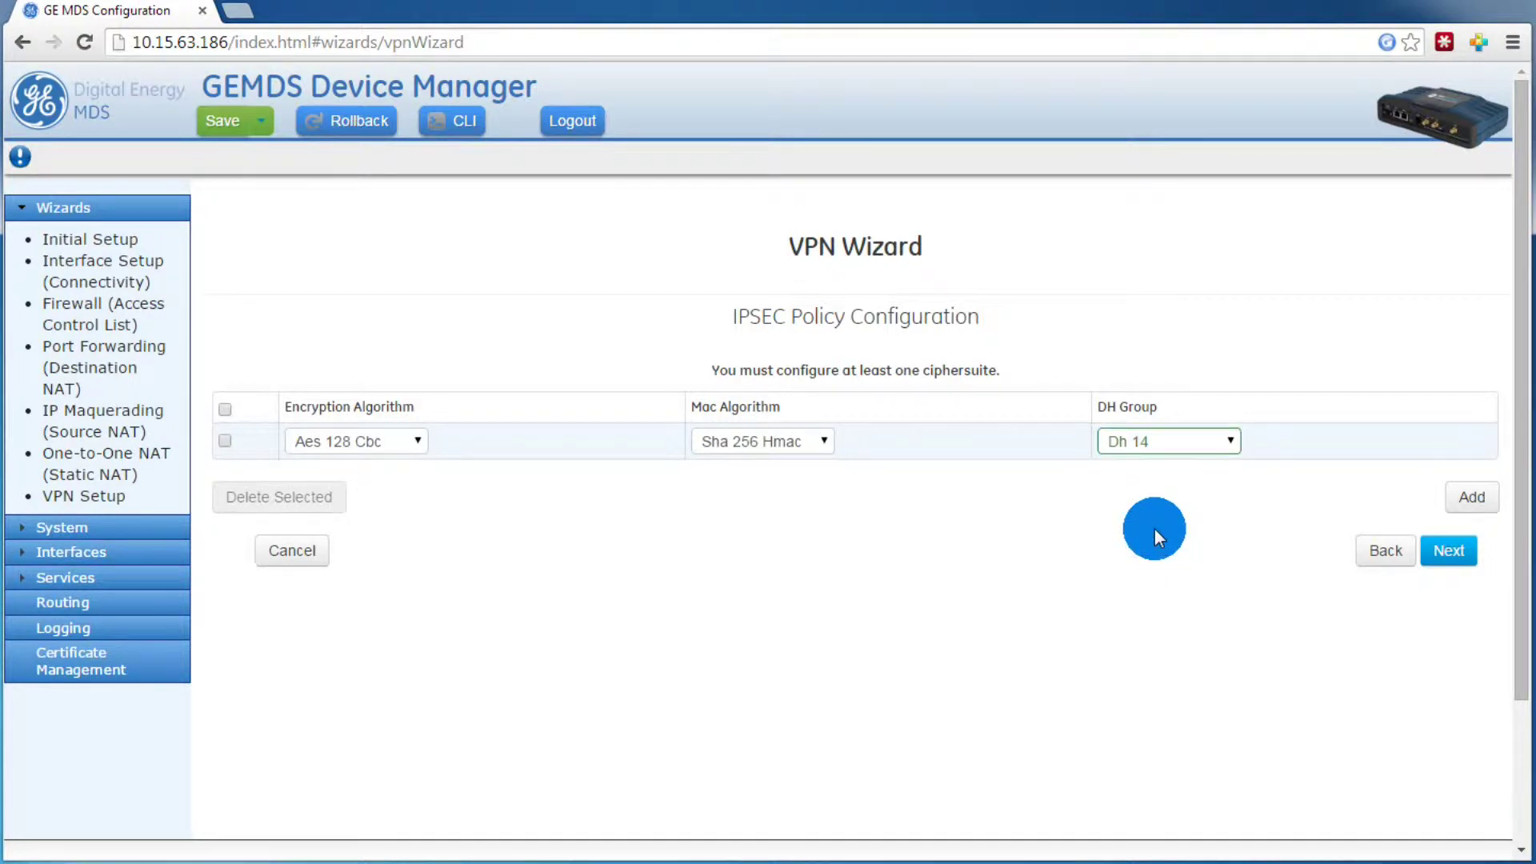
click(1456, 552)
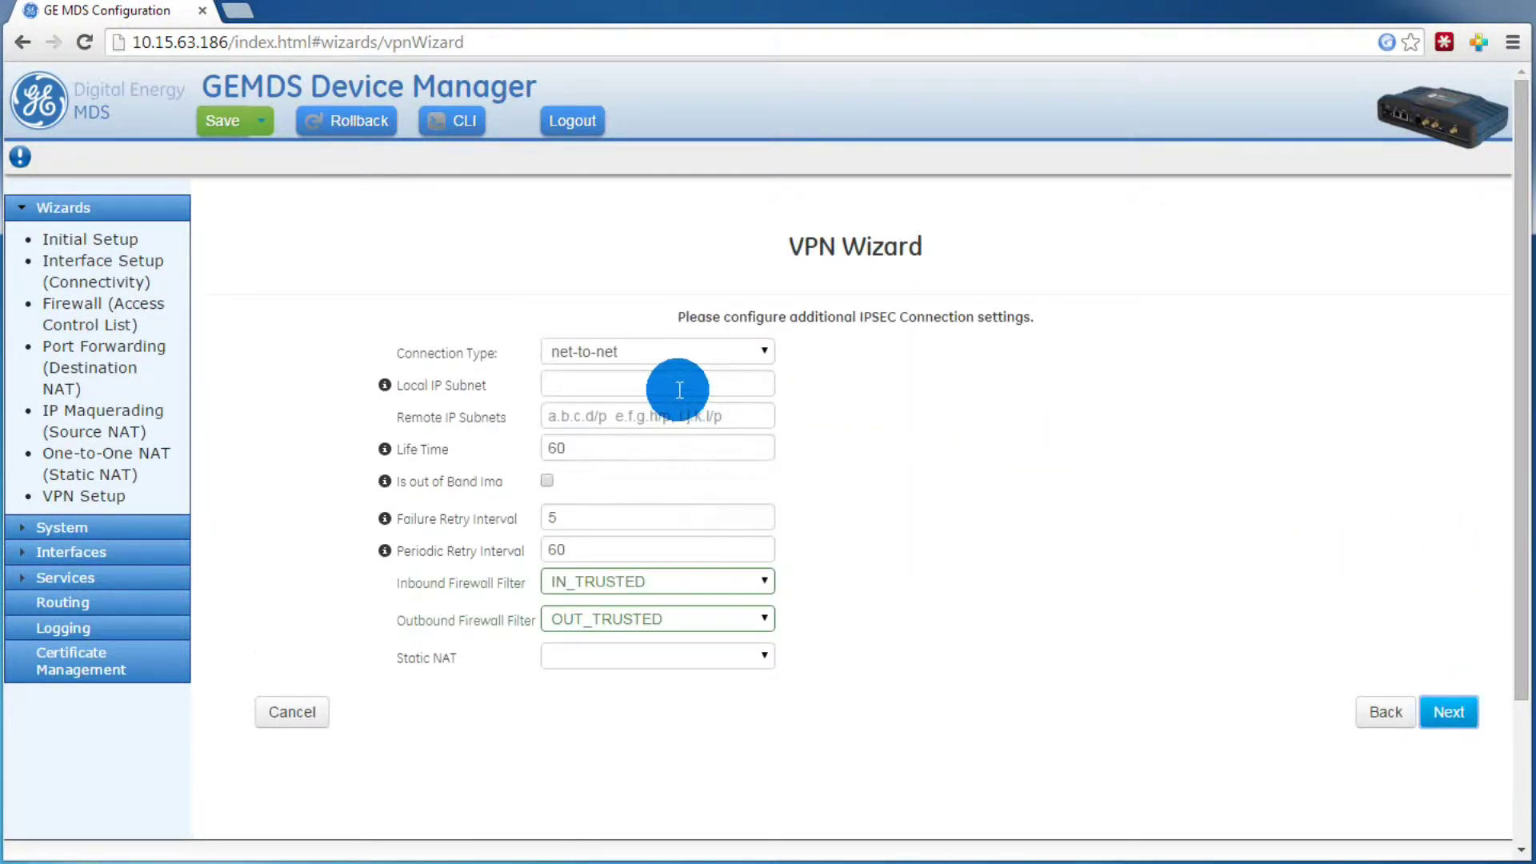
Step: Enter 192.168.63.128/26 as the local IP subnet
click(678, 386)
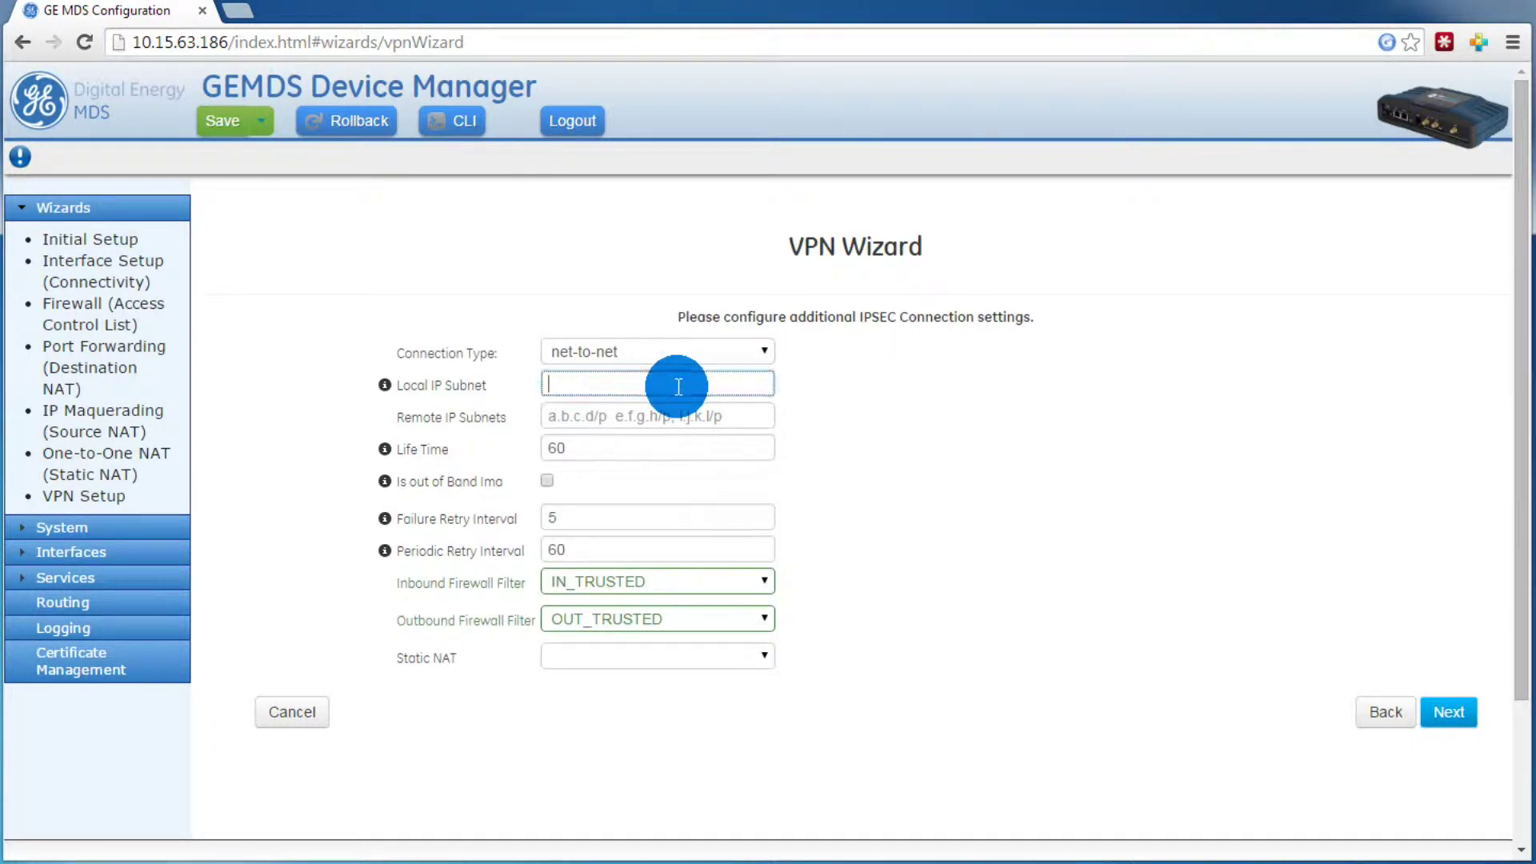
text(1)
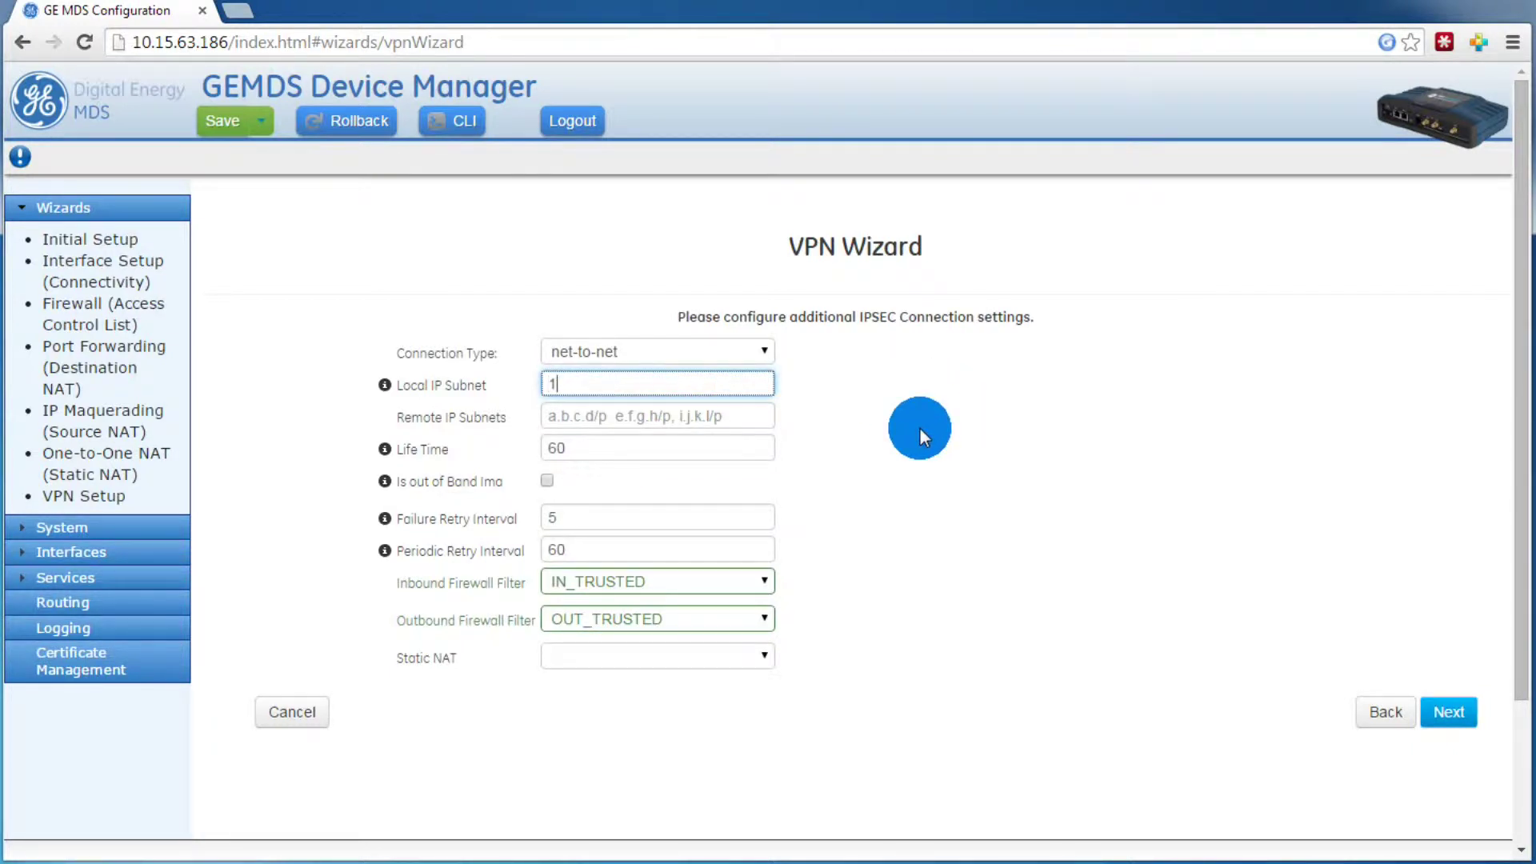
text(92.168.63.128/26)
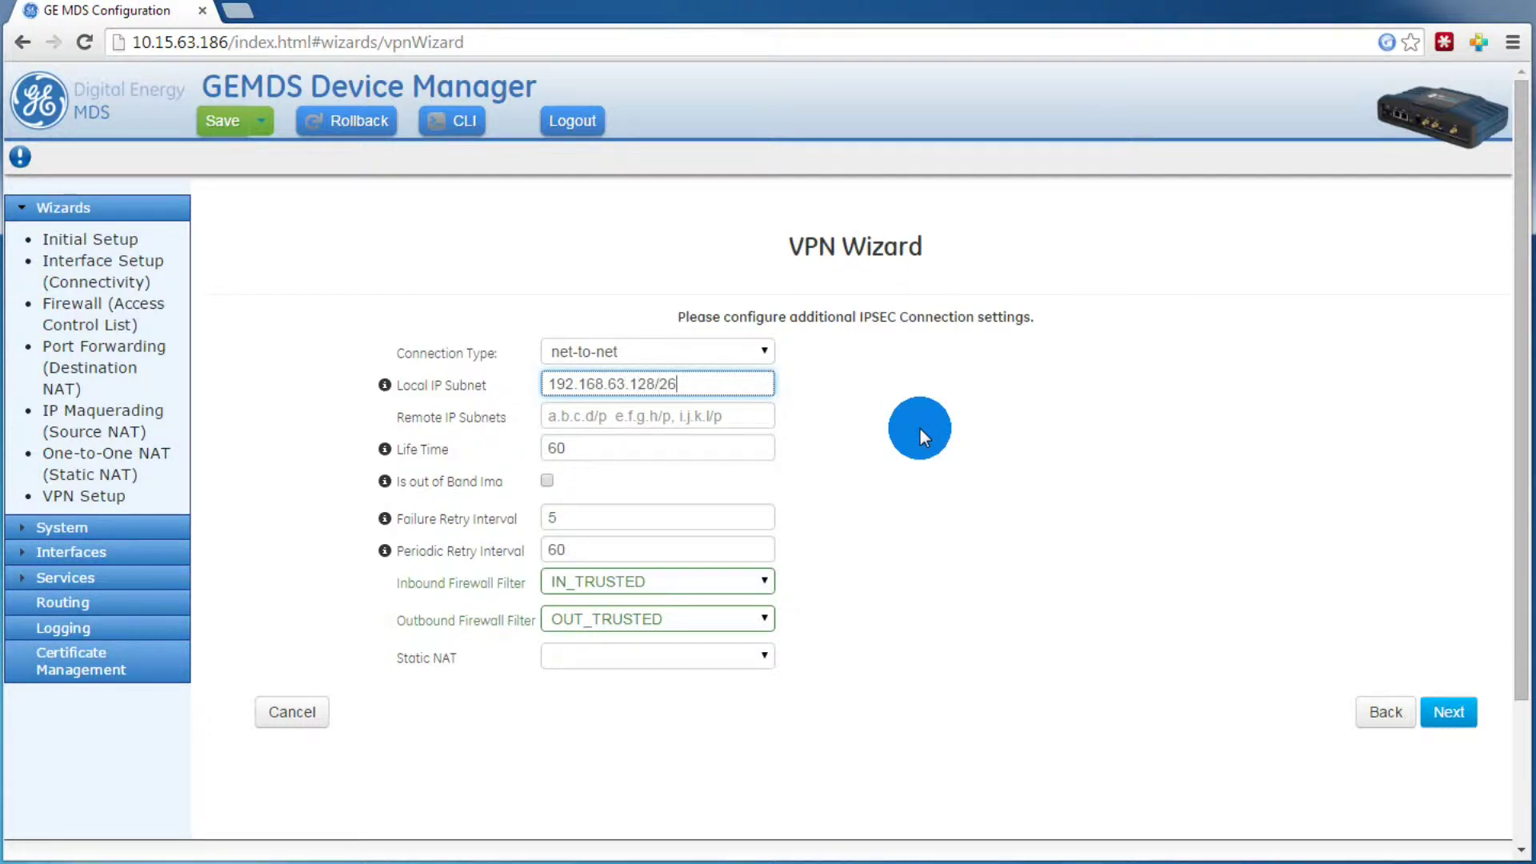
Step: Enter 10.15.63.128/26 as the remote IP subnet and continue to the summary
click(582, 422)
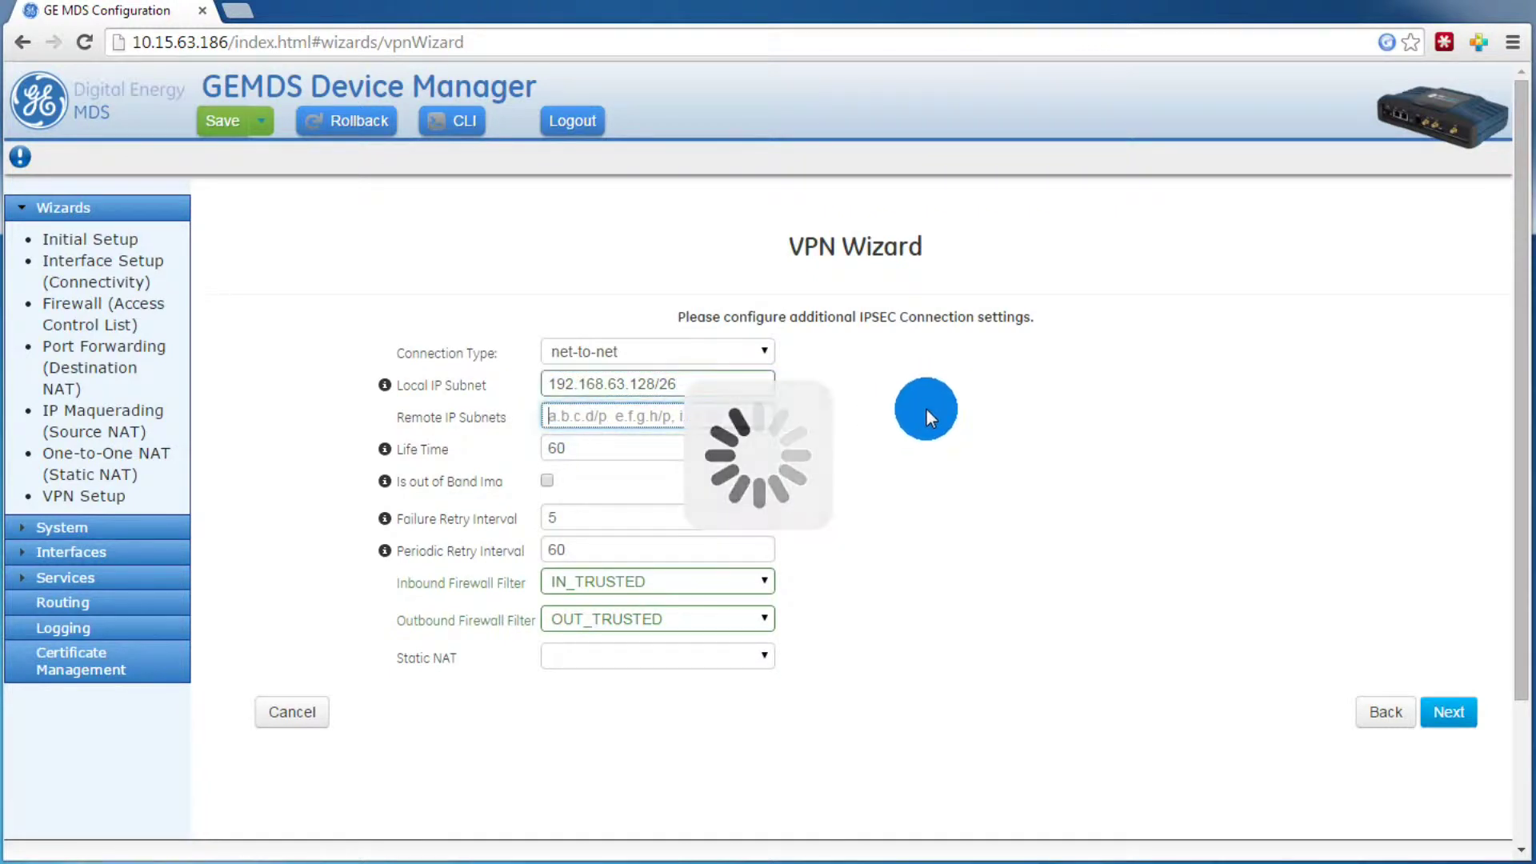
text(10.15.64)
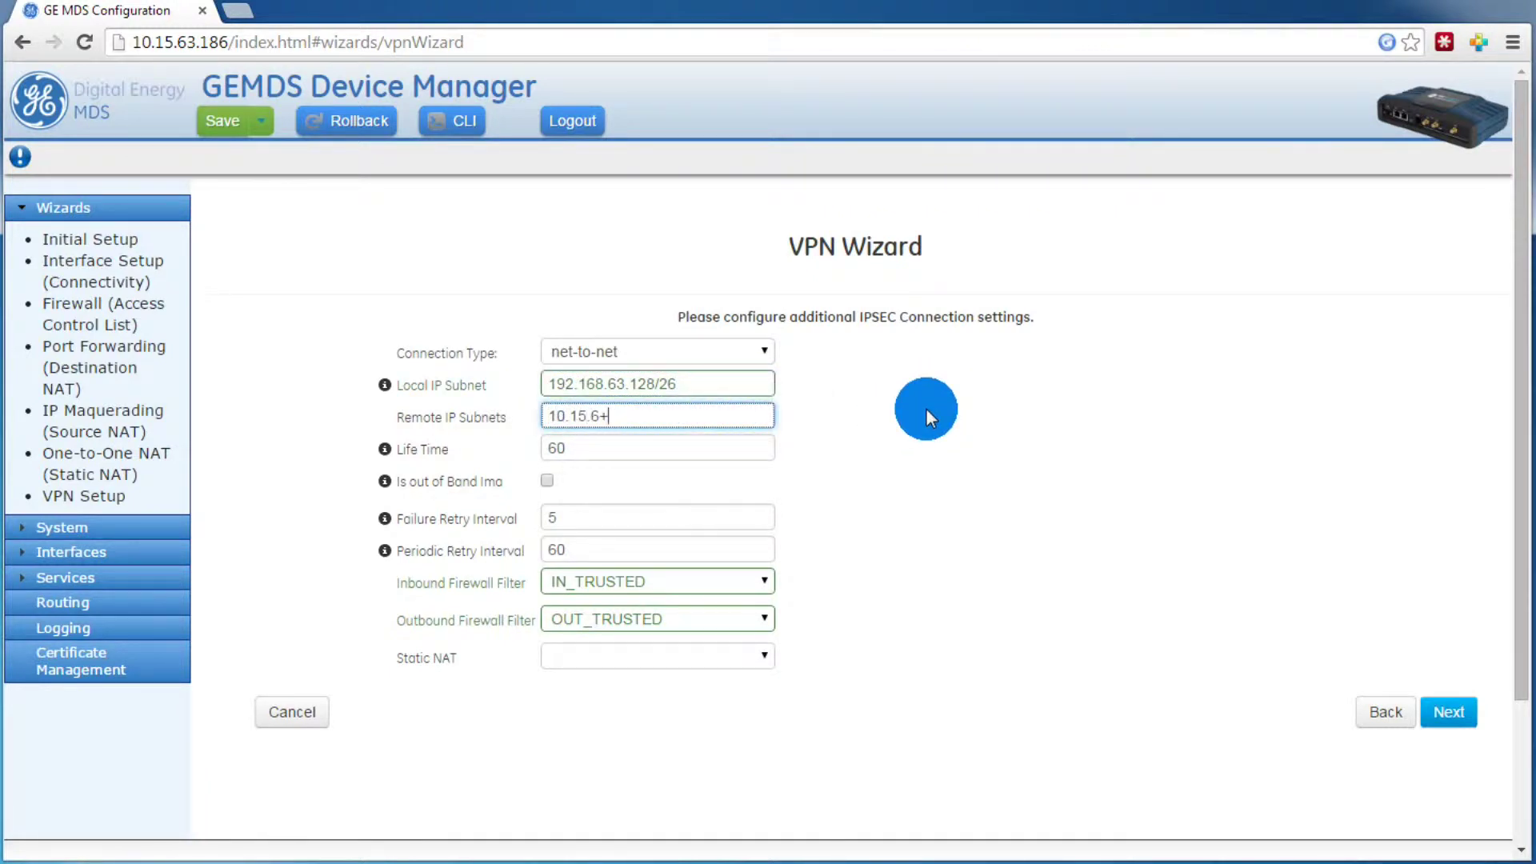
key(BackSpace)
text(3.128/26)
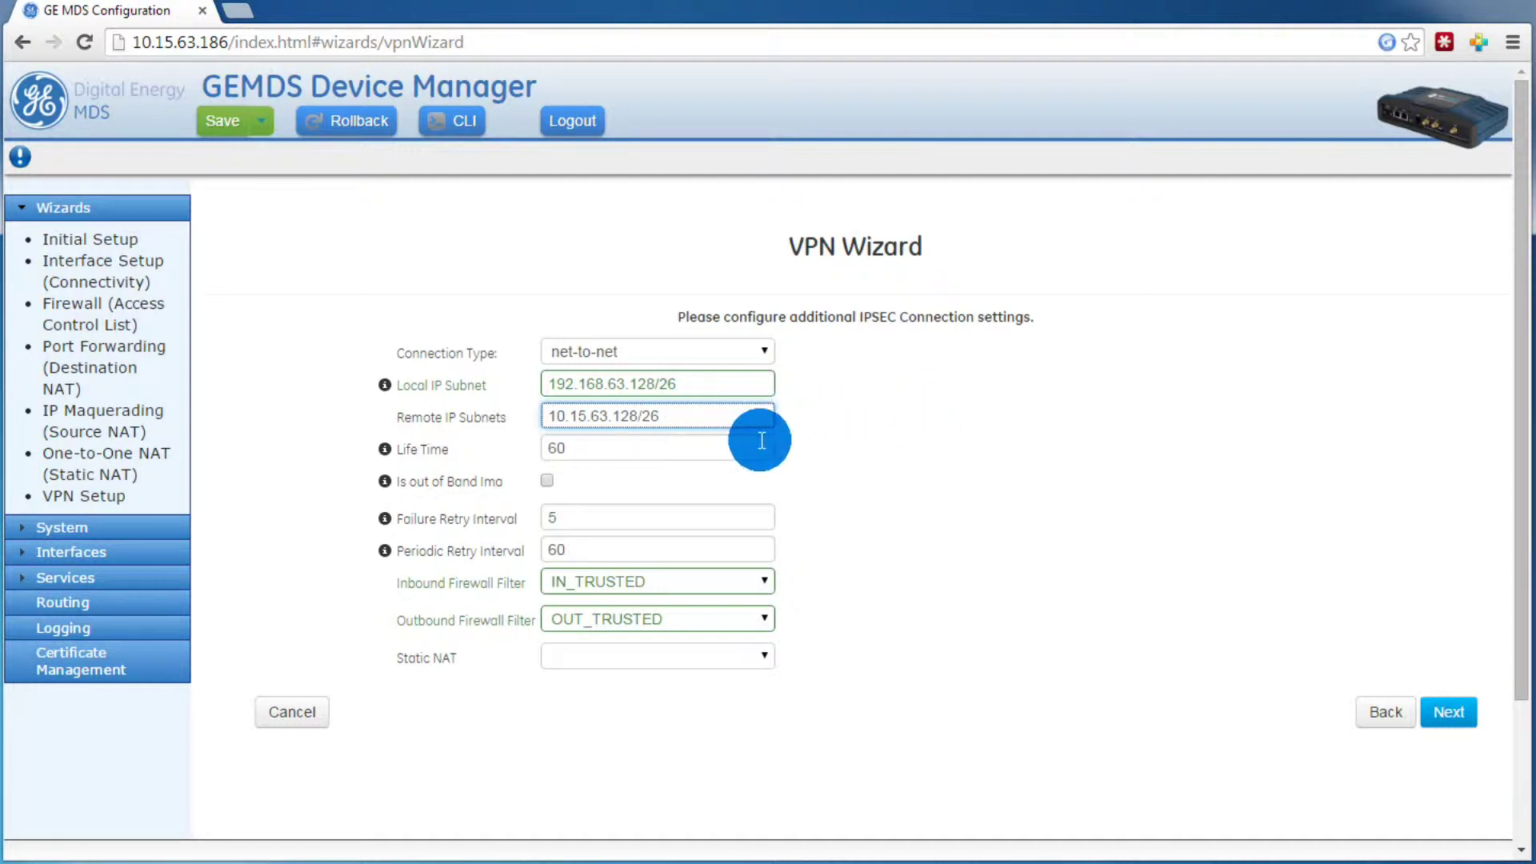
click(894, 434)
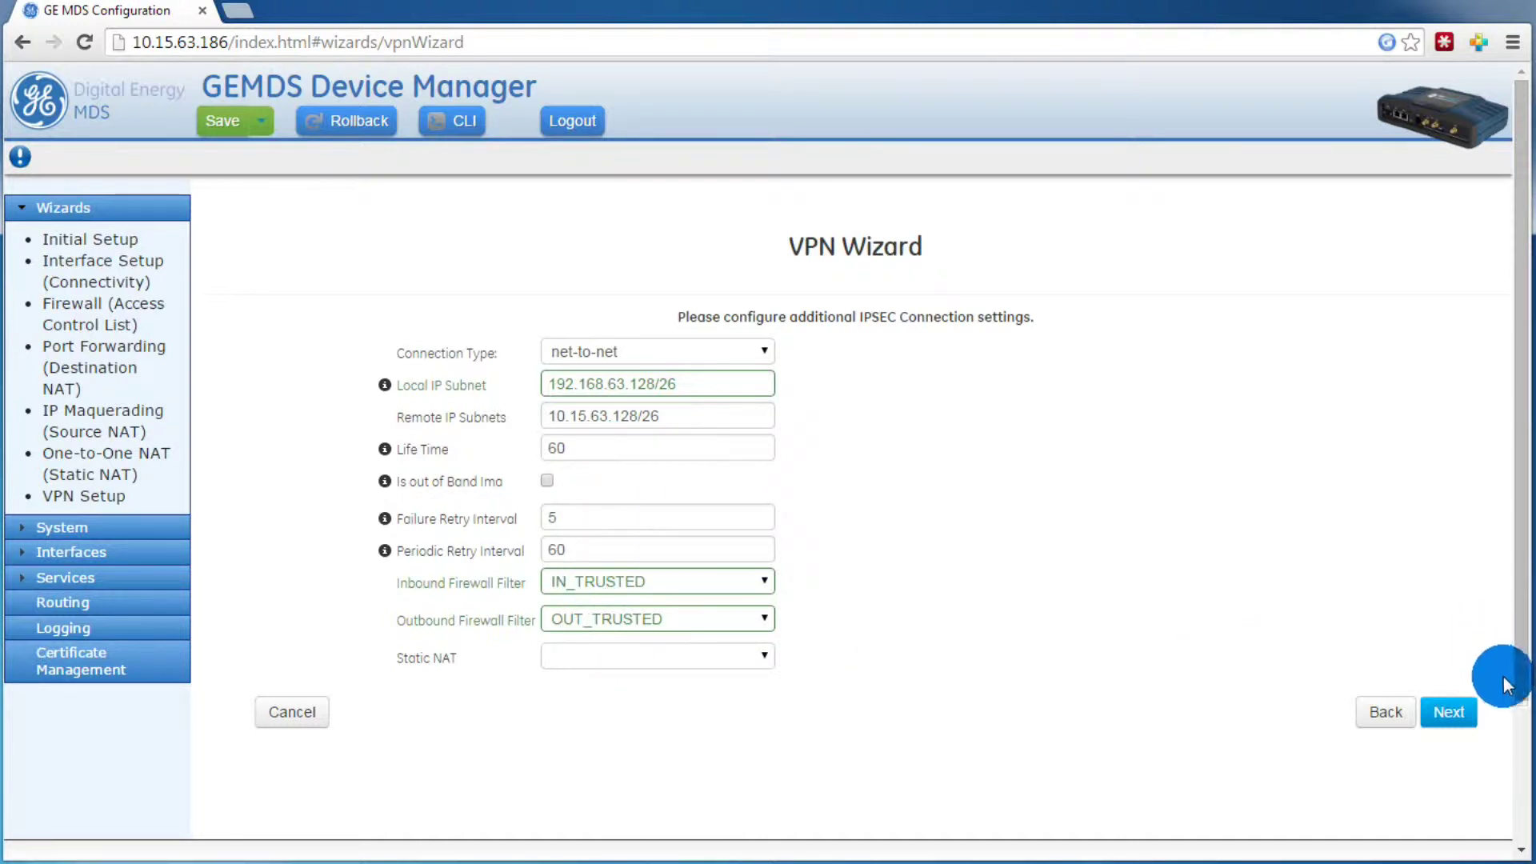
click(1470, 710)
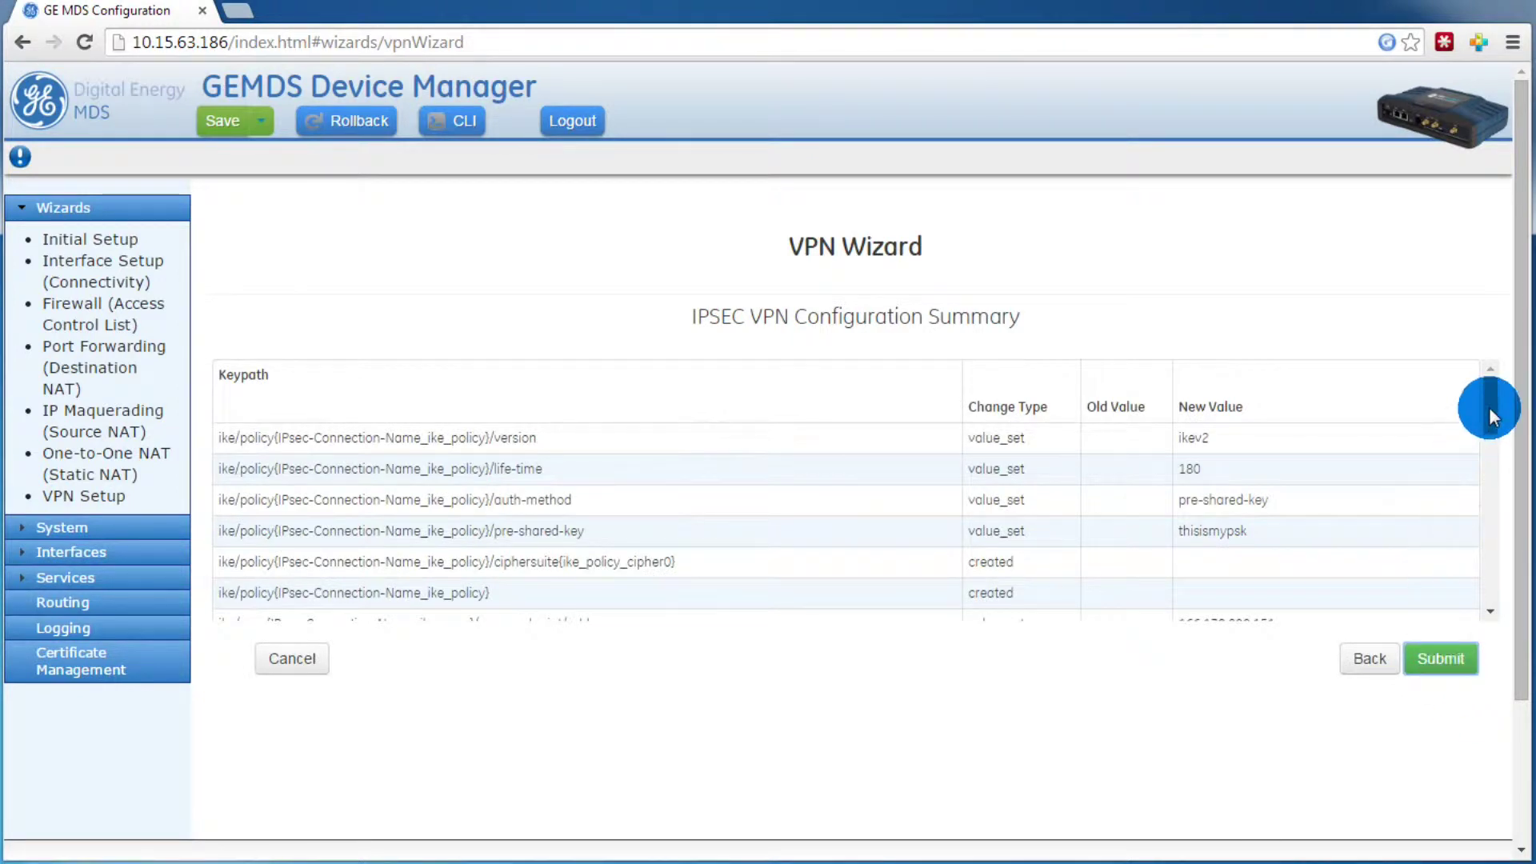
Step: Review the IPSEC VPN Configuration Summary table and submit it
drag(1492, 414, 1486, 599)
click(1444, 660)
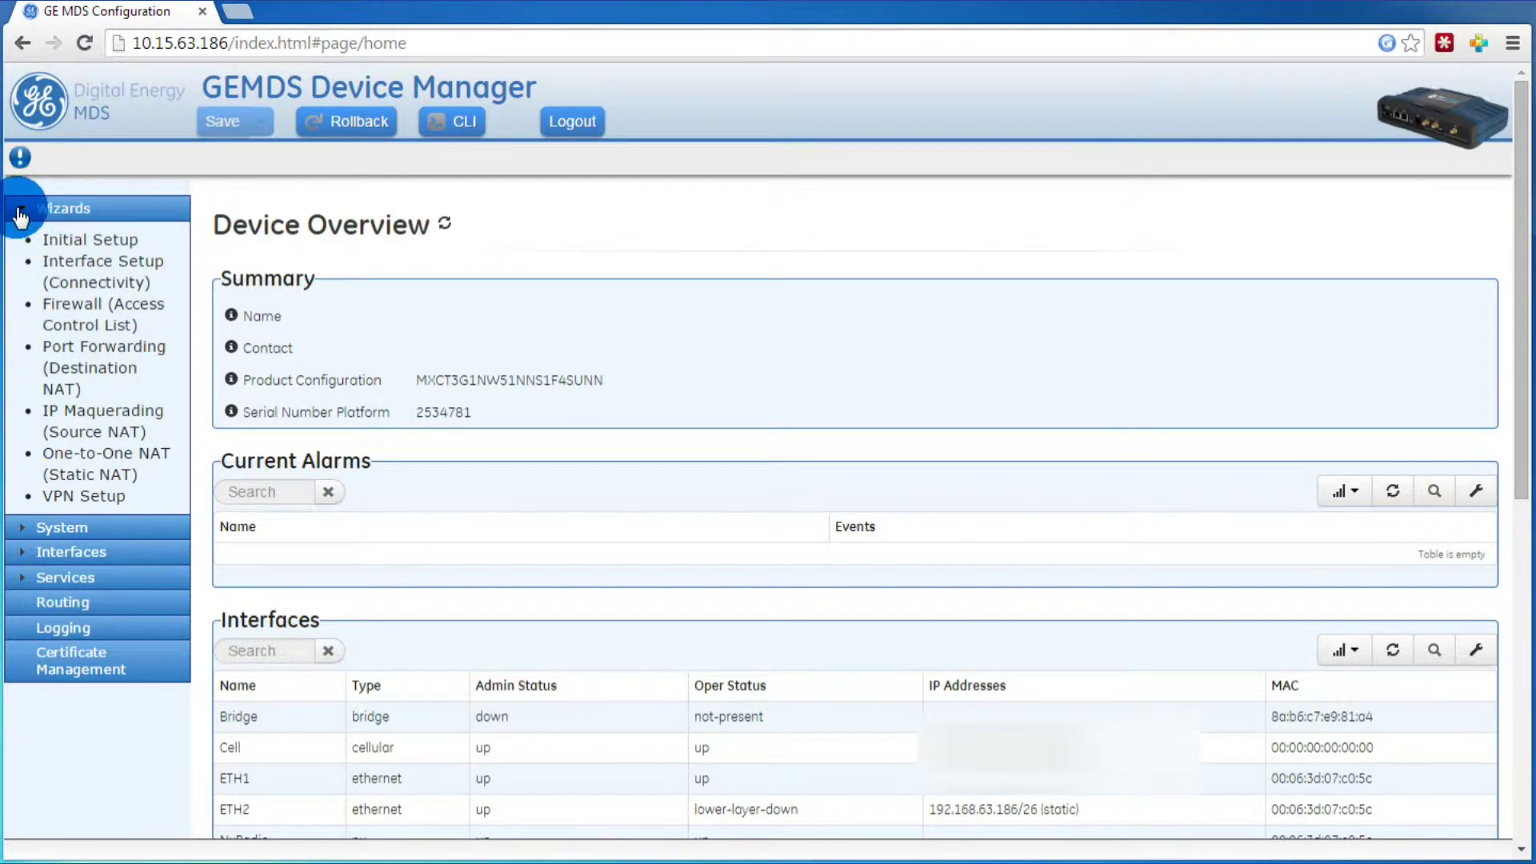
Step: Launch the Firewall (Access Control List) wizard and advance to its filter list
click(80, 310)
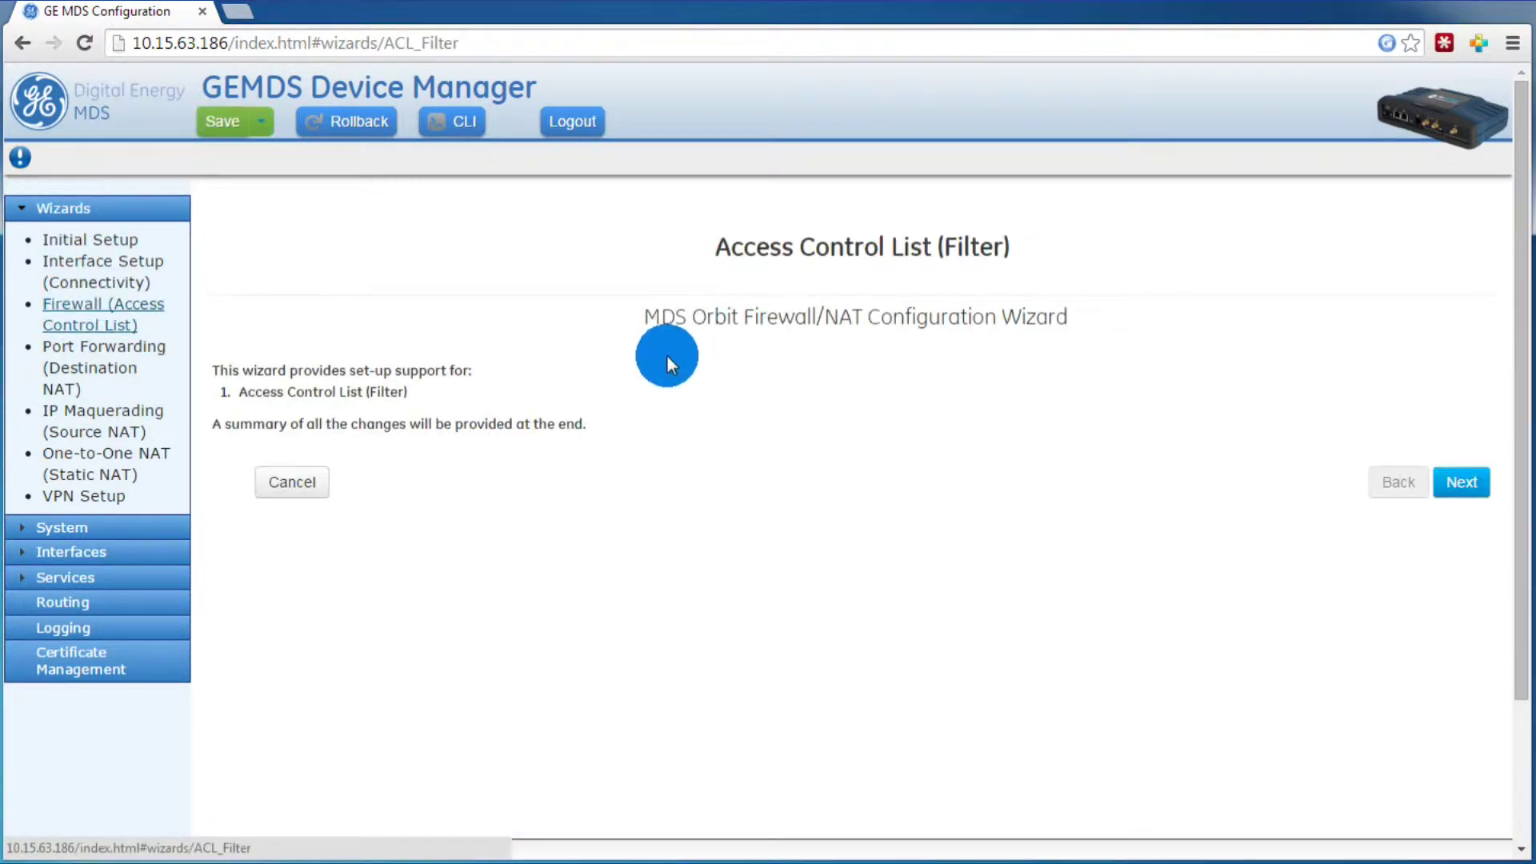
click(1448, 480)
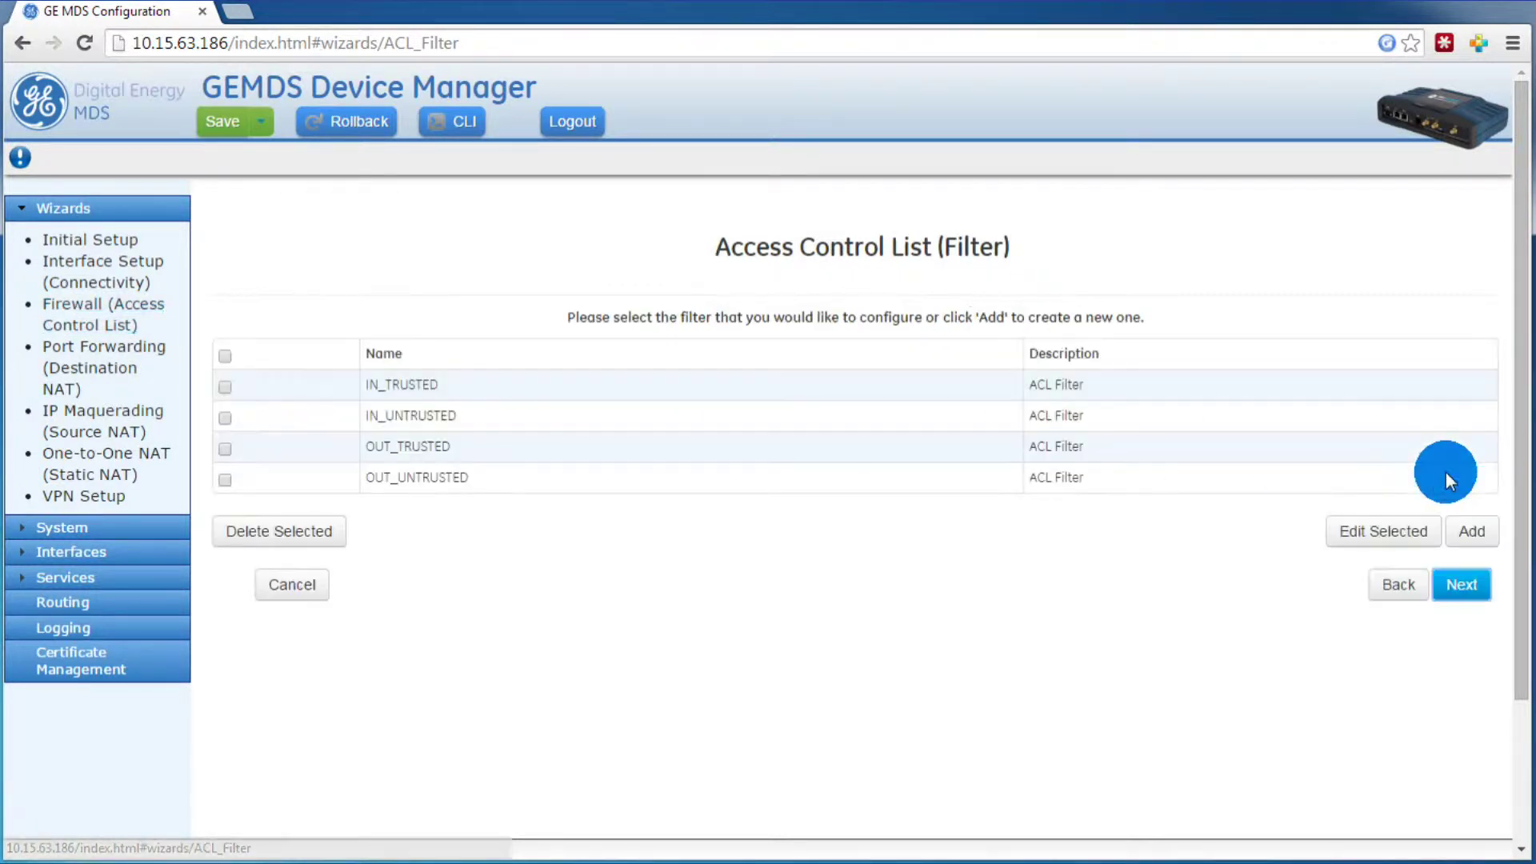
Step: Add a new accept rule to IN_UNTRUSTED and move it above the final drop-all rule
click(224, 418)
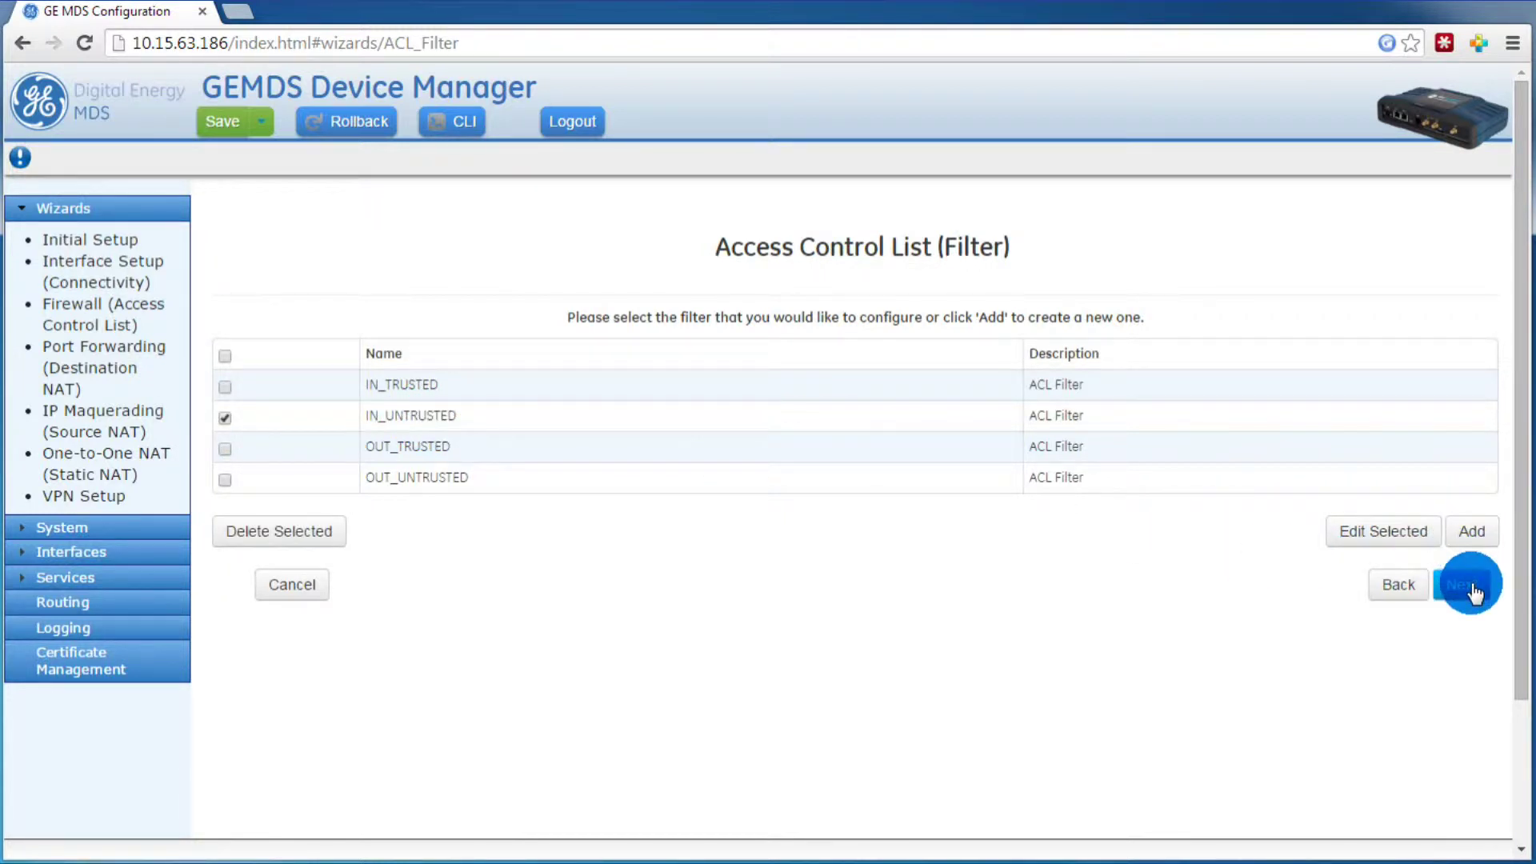
click(1388, 536)
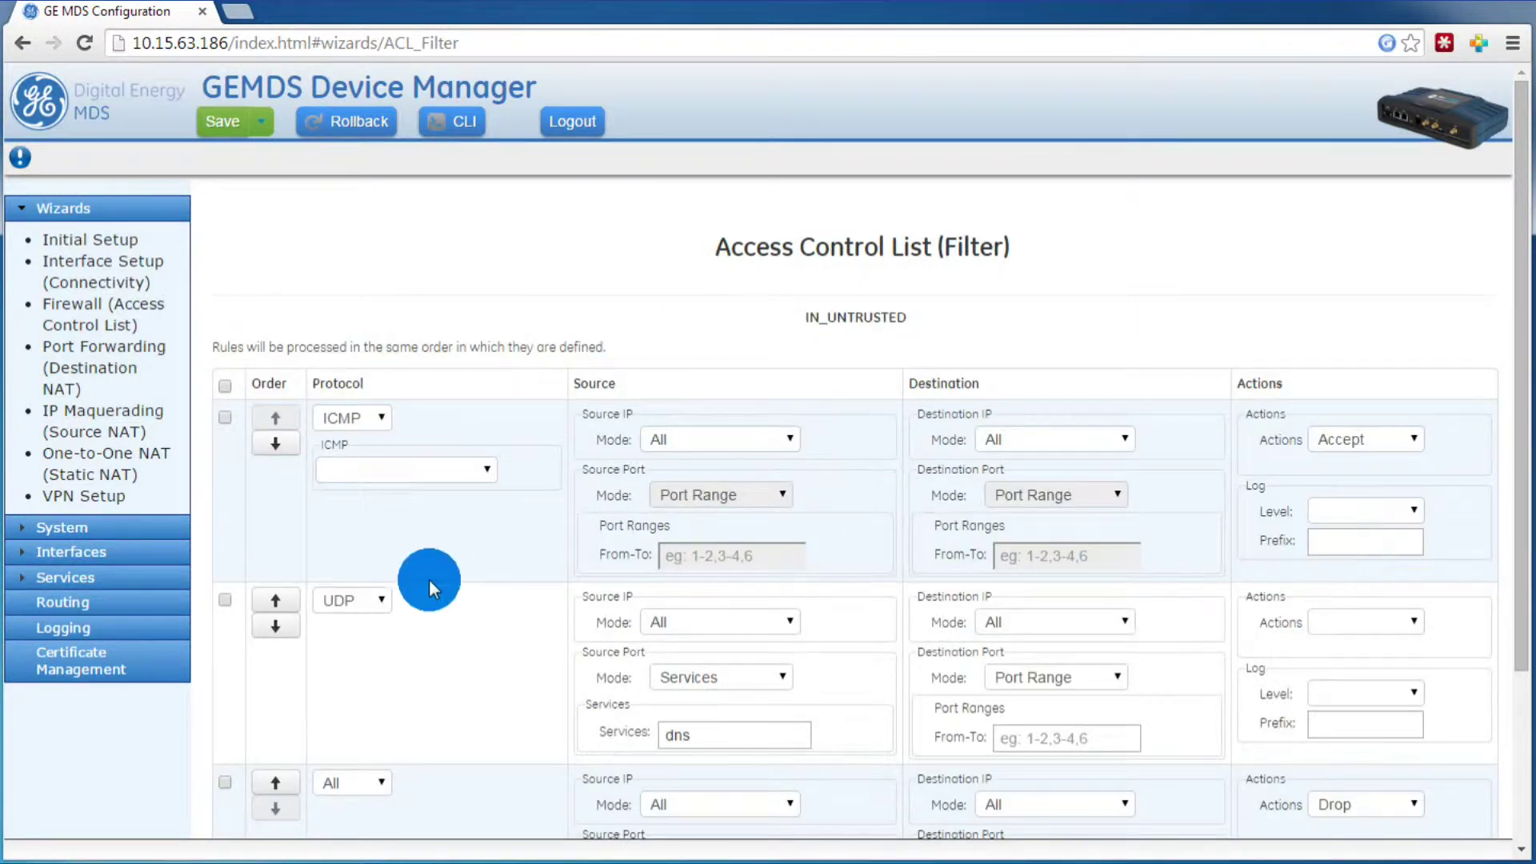
scroll(474, 577, down, 4)
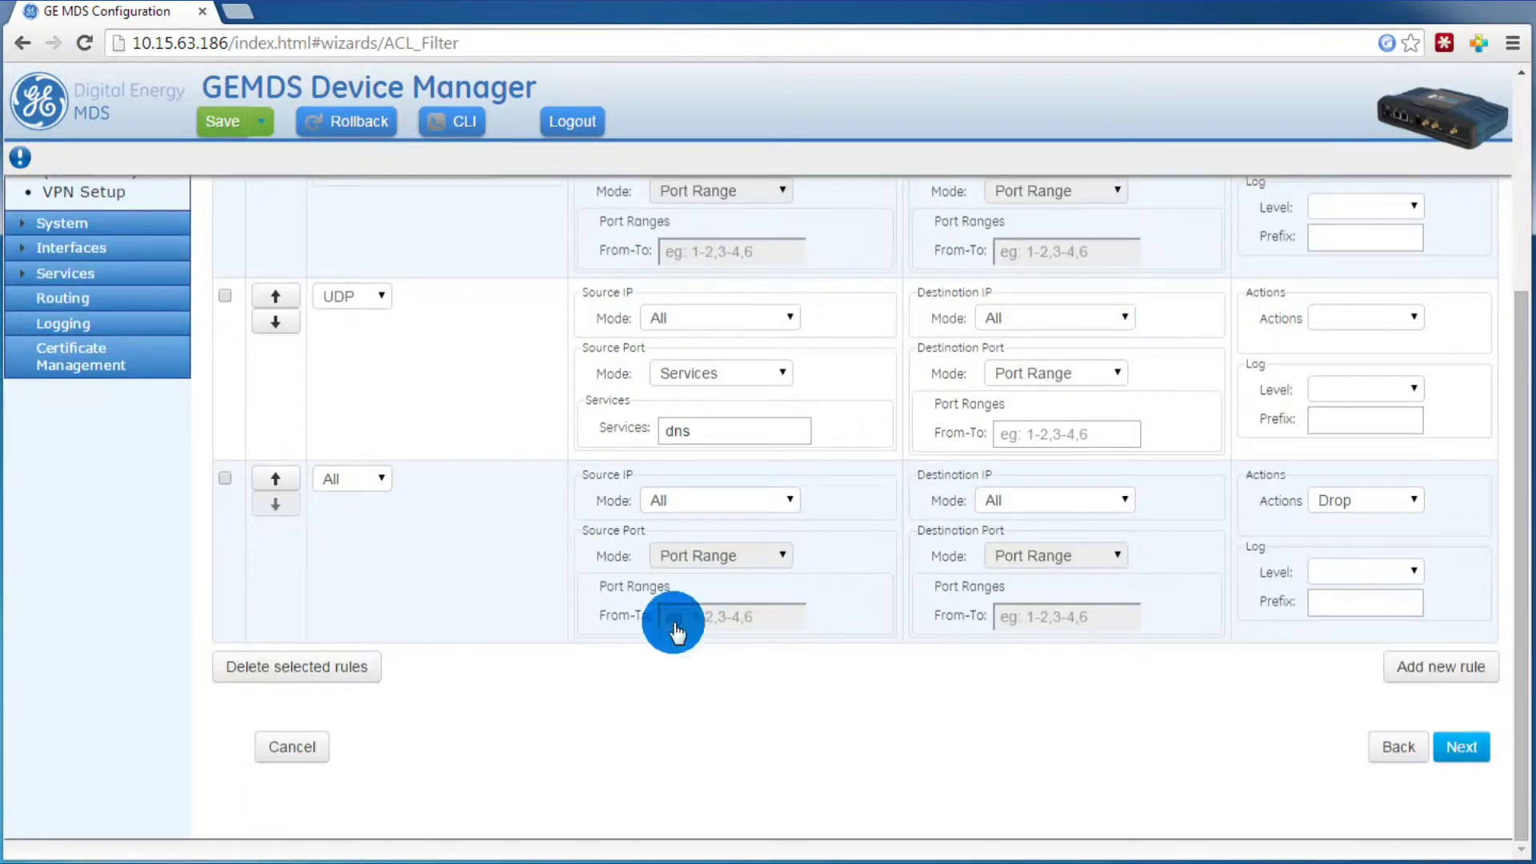
click(1402, 668)
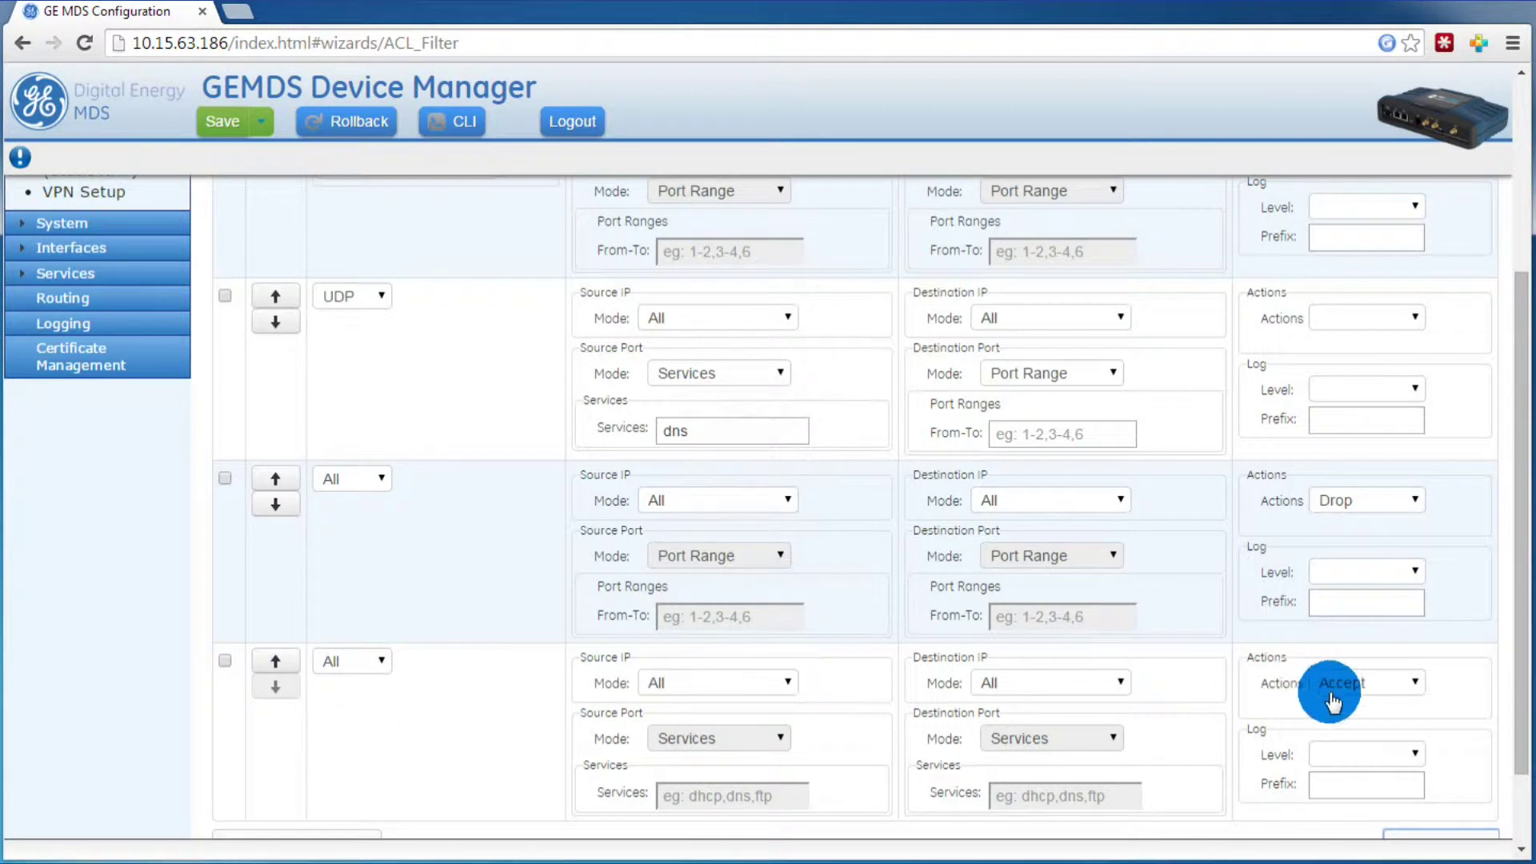
click(275, 660)
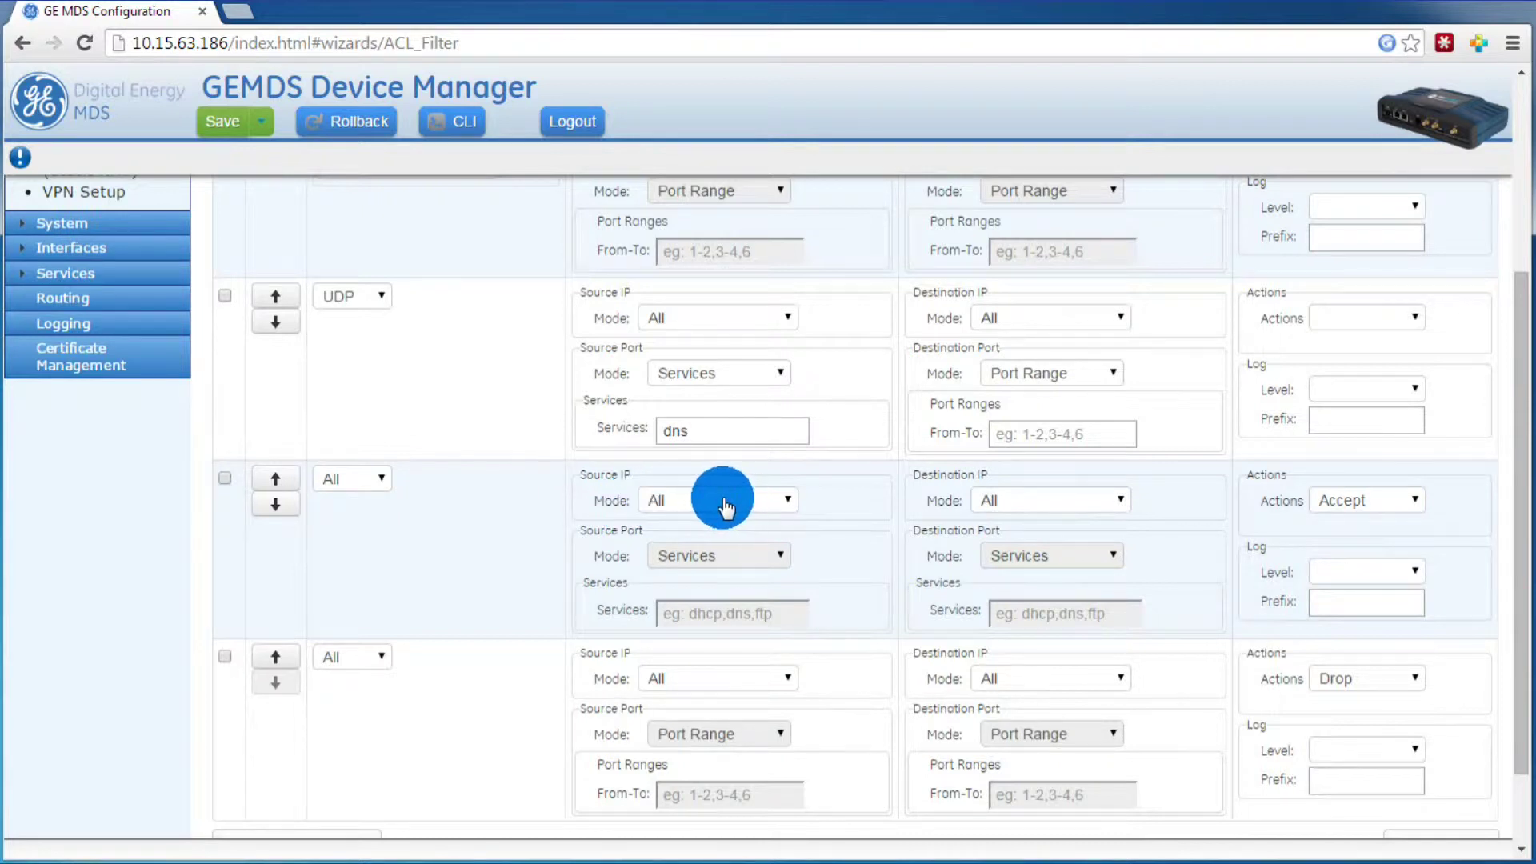
Step: Set the new rule's protocol to UDP and its destination service to ike
click(367, 480)
click(373, 552)
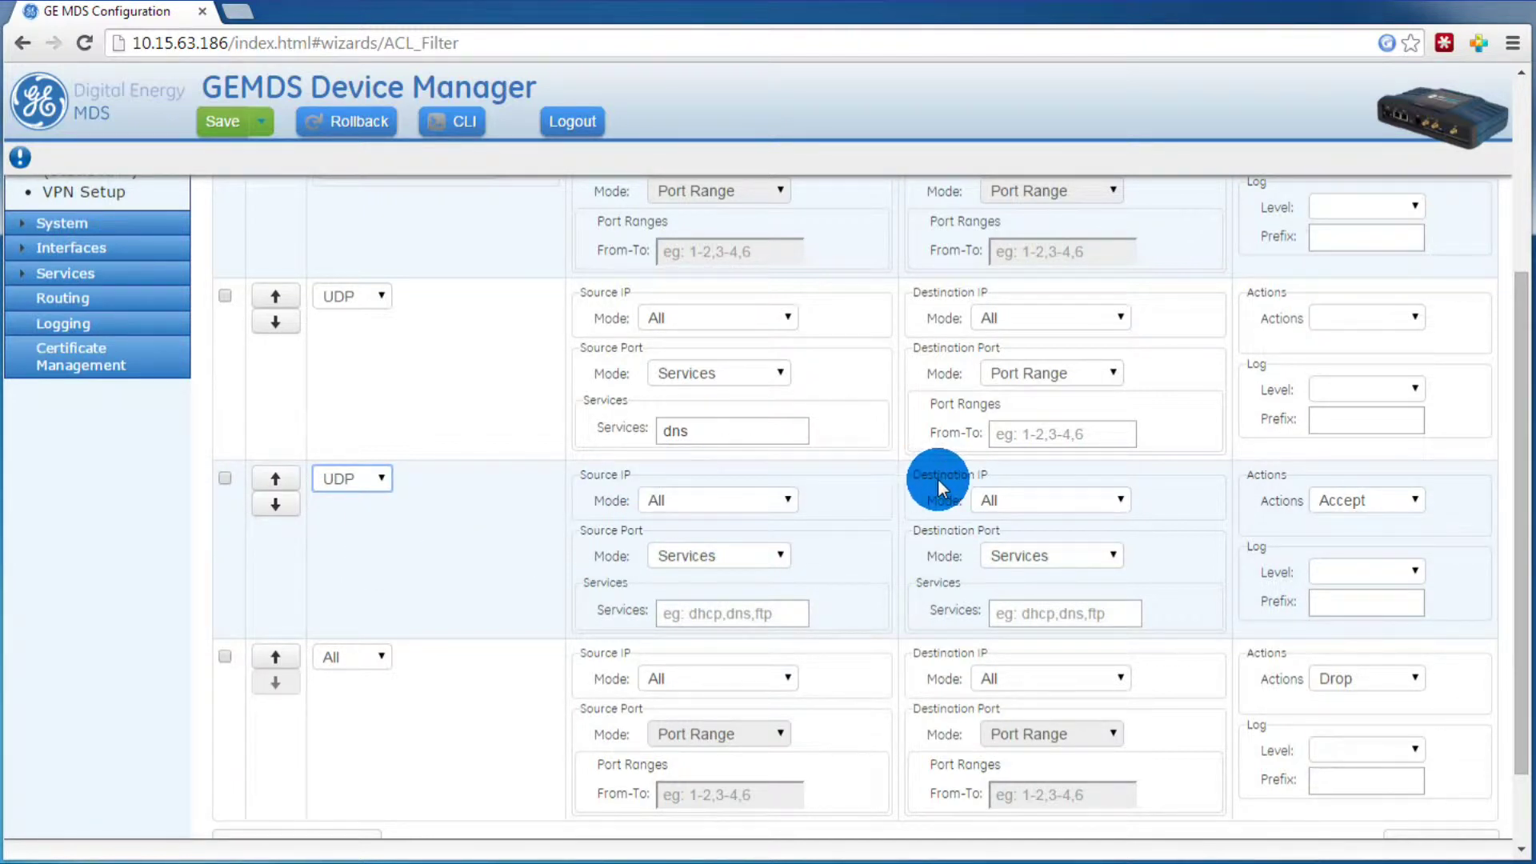
click(1005, 606)
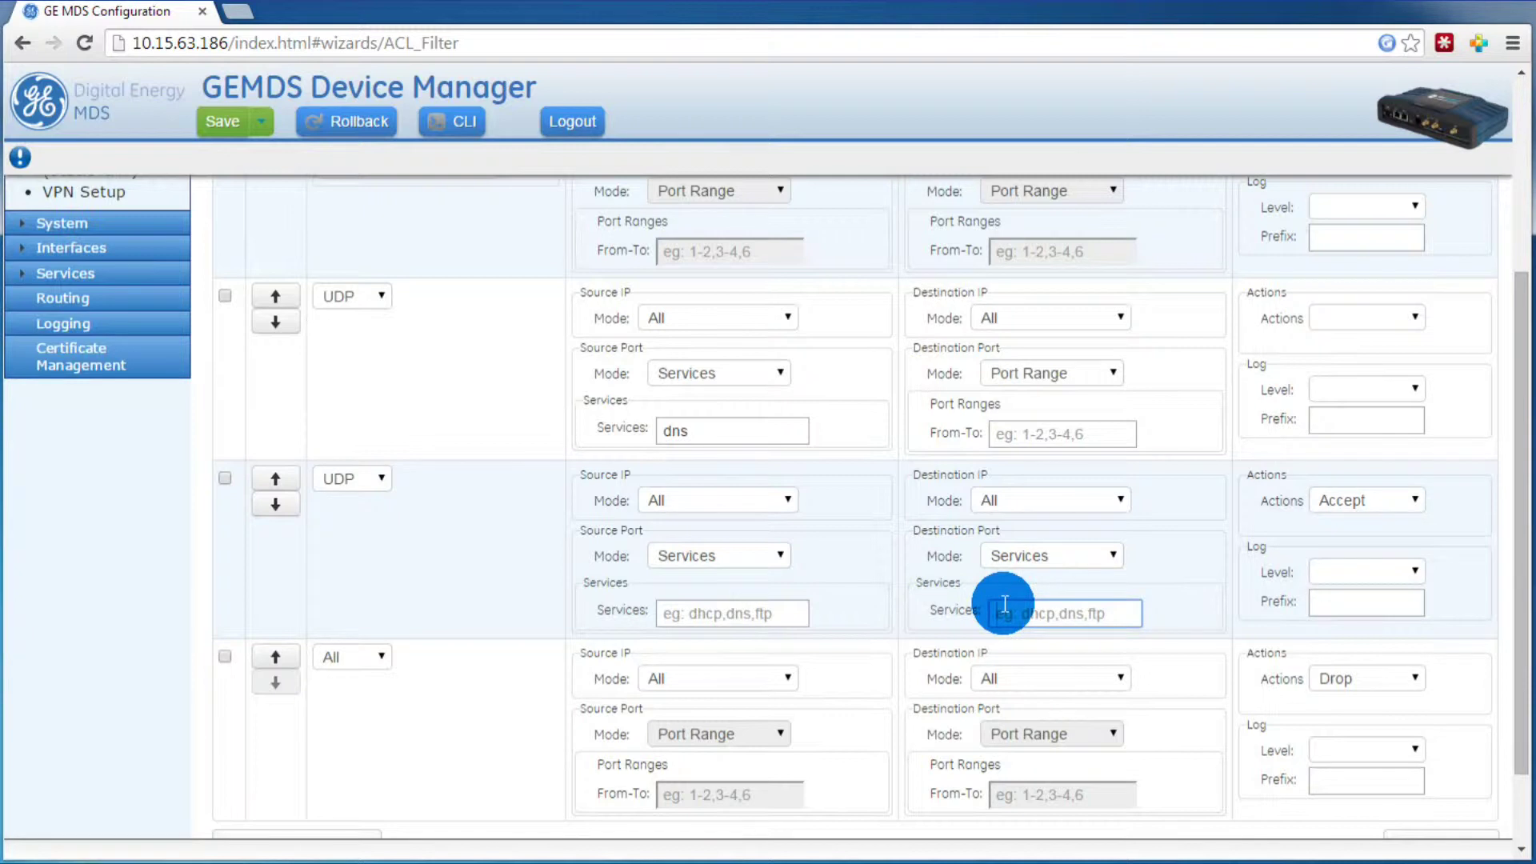
text(ike)
click(1192, 557)
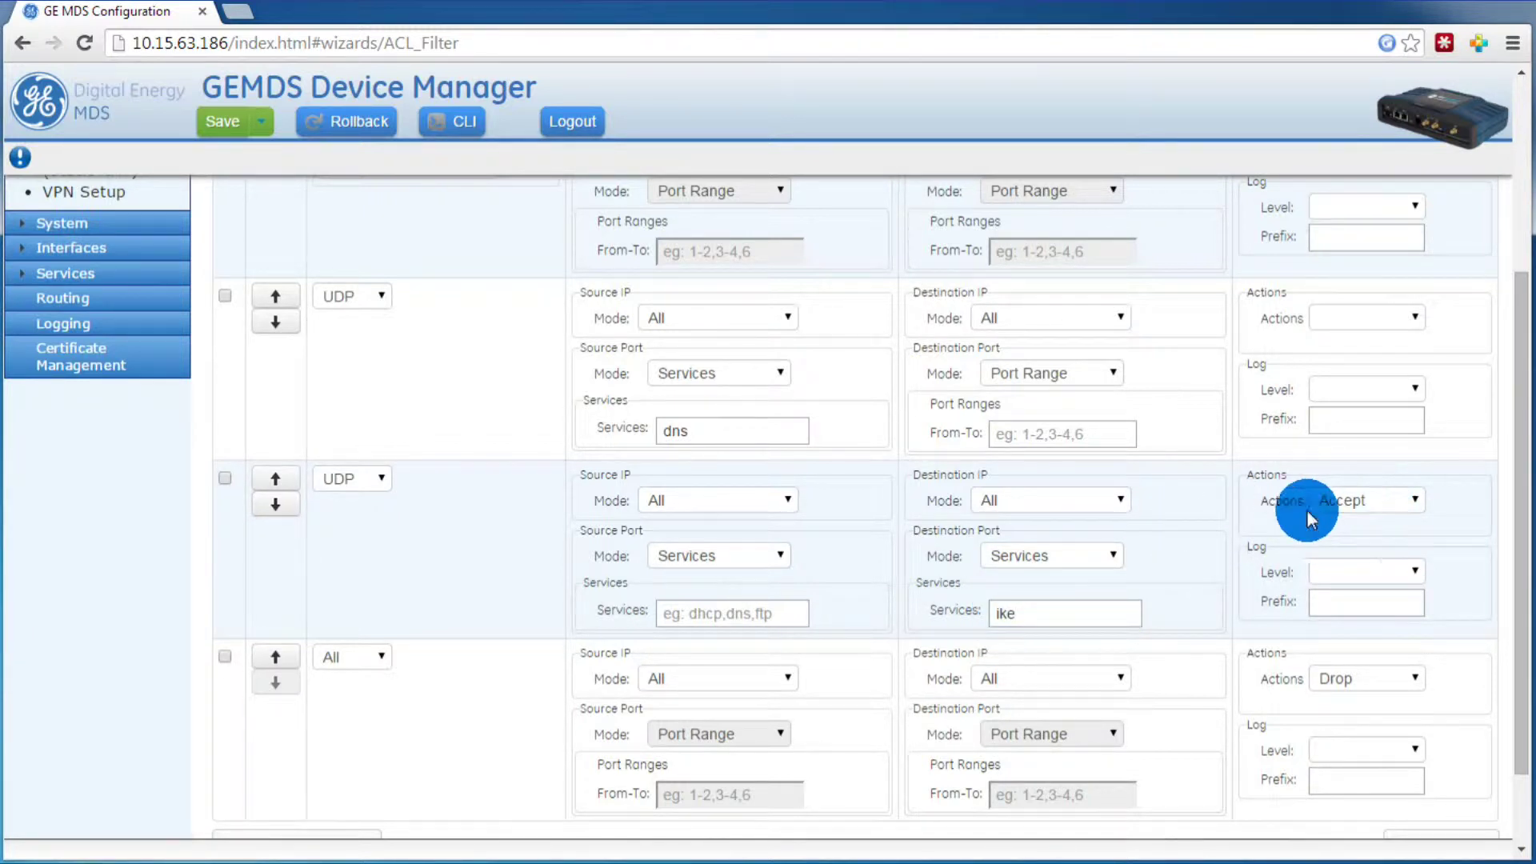
scroll(775, 578, down, 3)
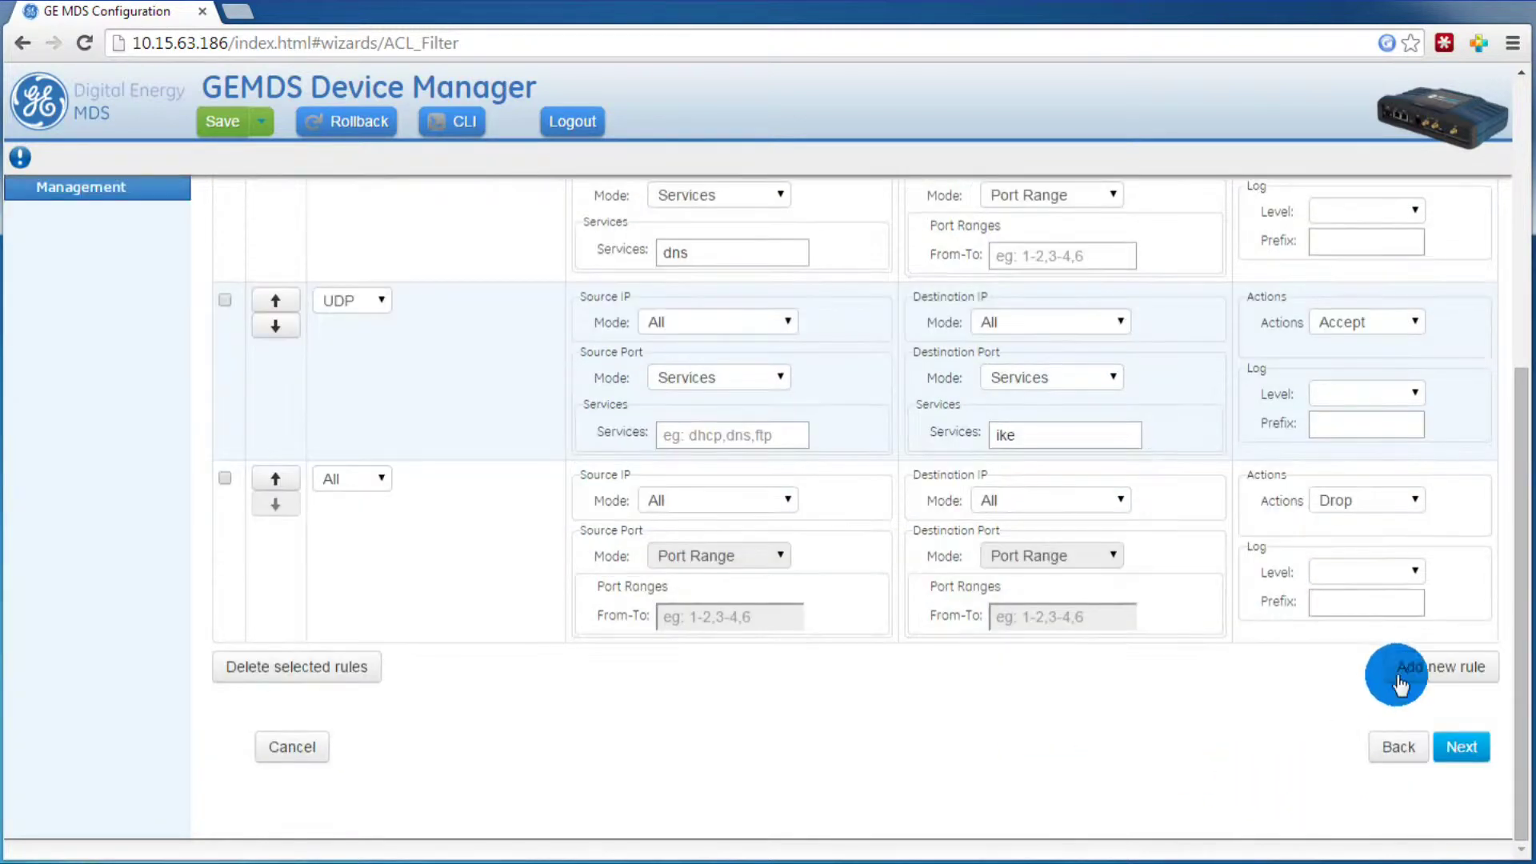
Step: Add an IN_UNTRUSTED rule, move it above the drop rule, set protocol ESP, and continue the wizard
click(1417, 679)
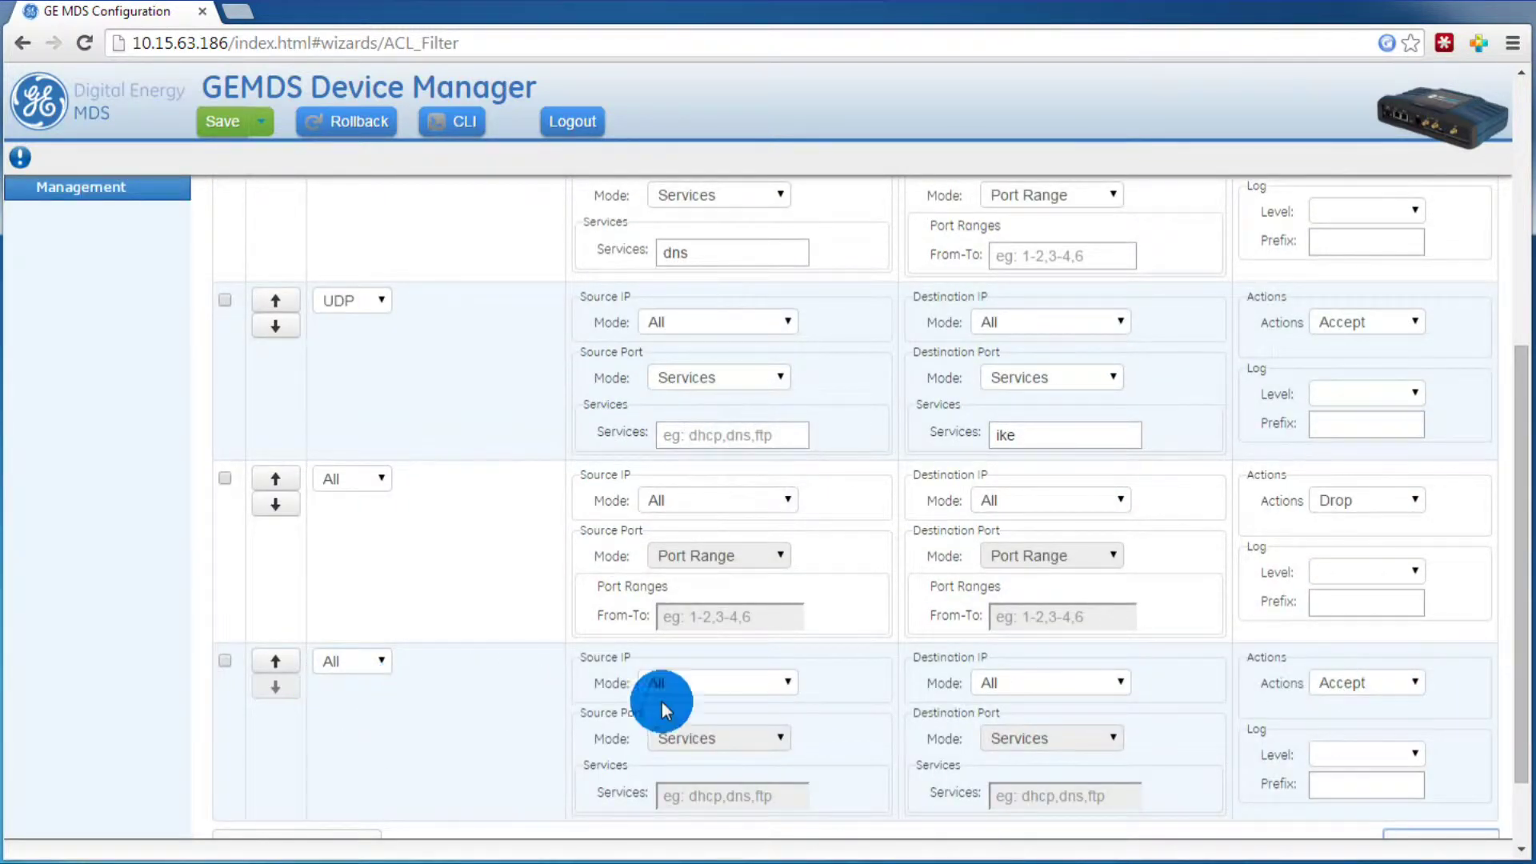
click(276, 661)
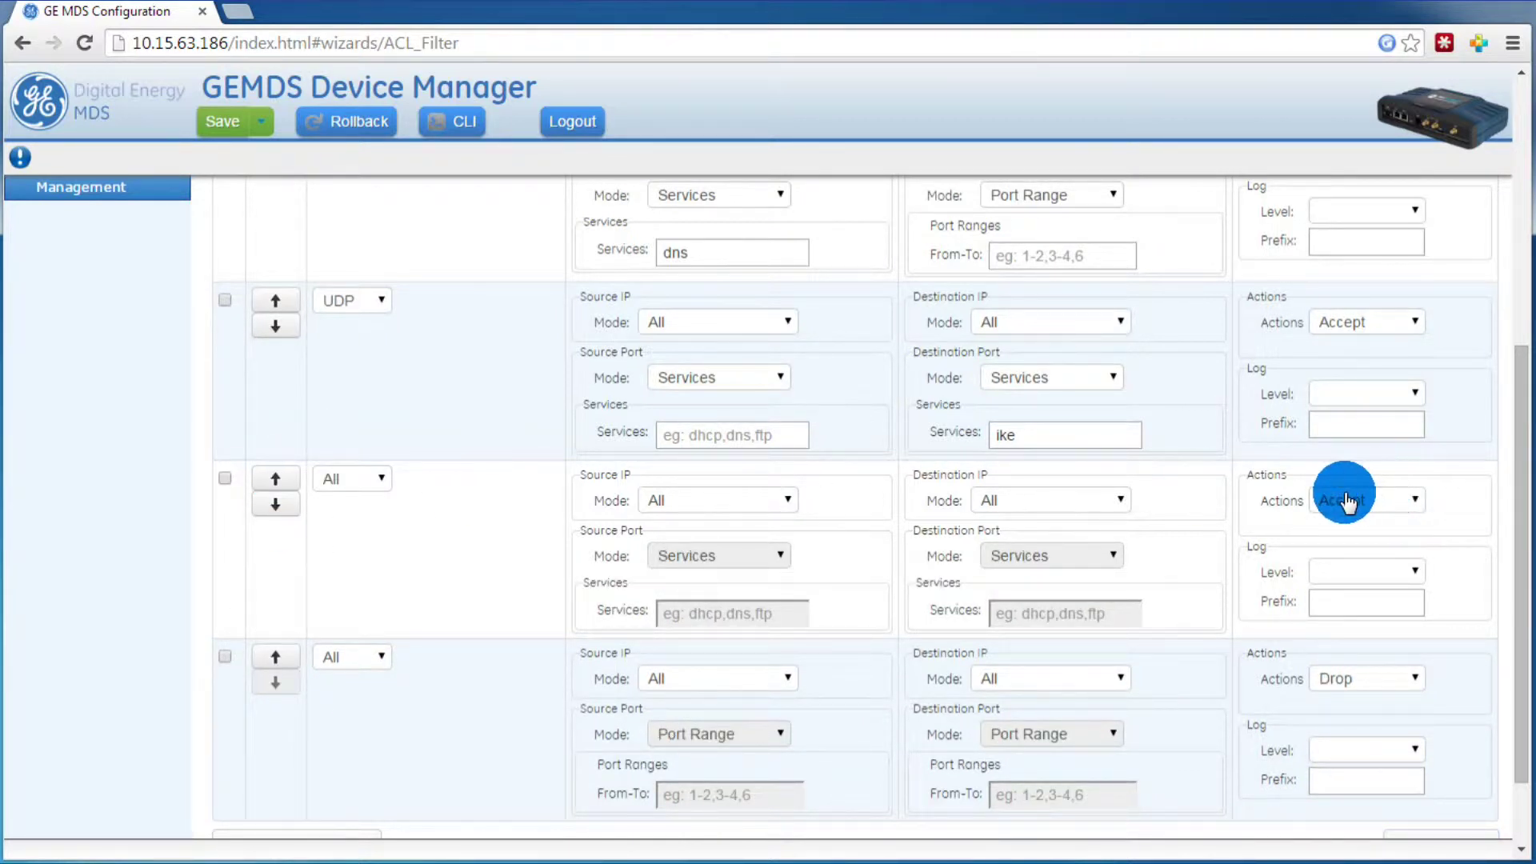
click(344, 492)
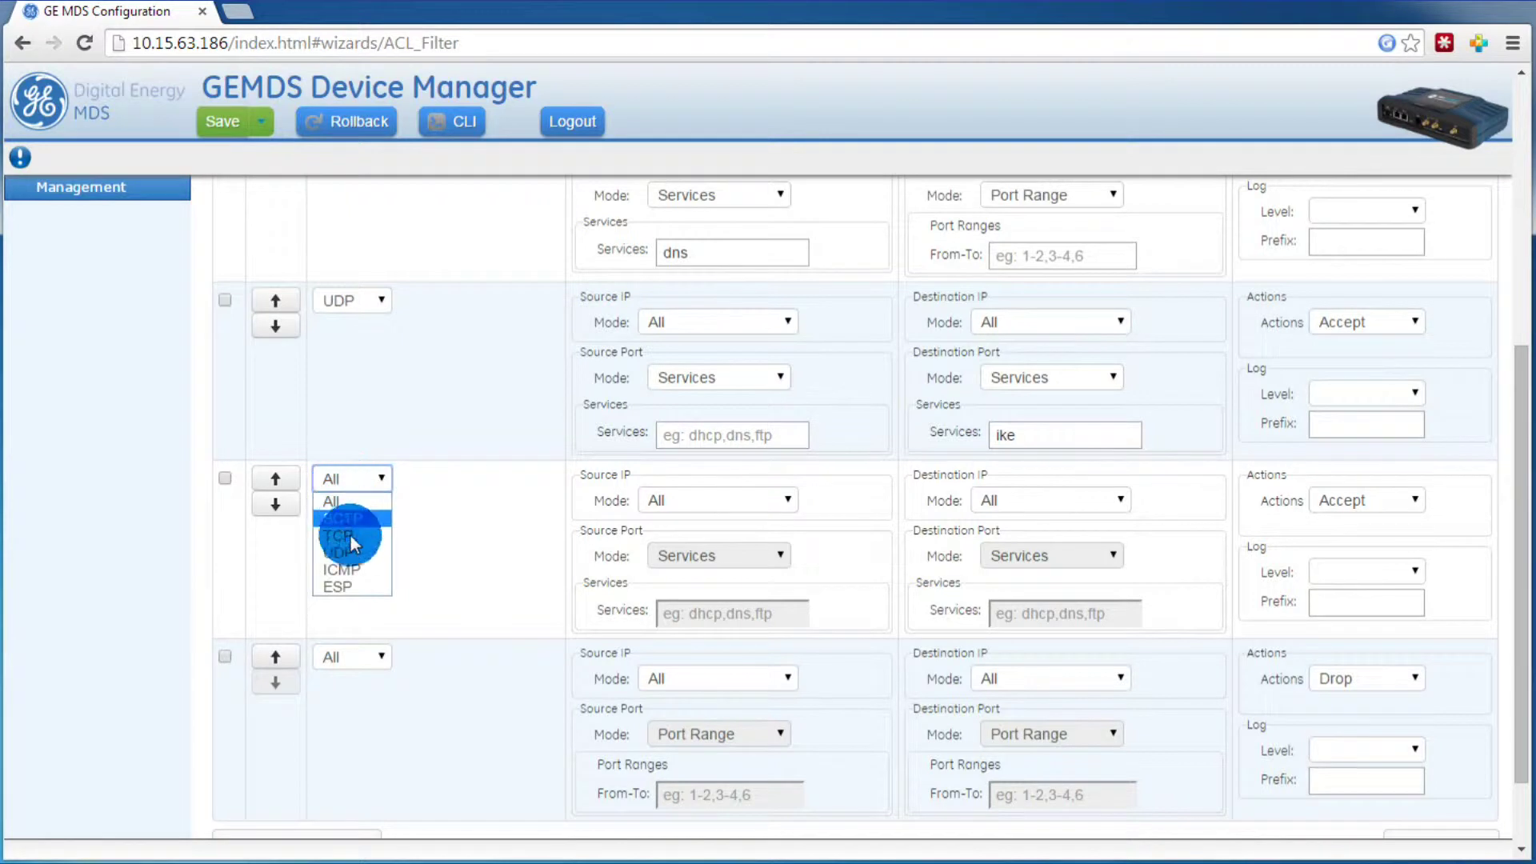
click(350, 581)
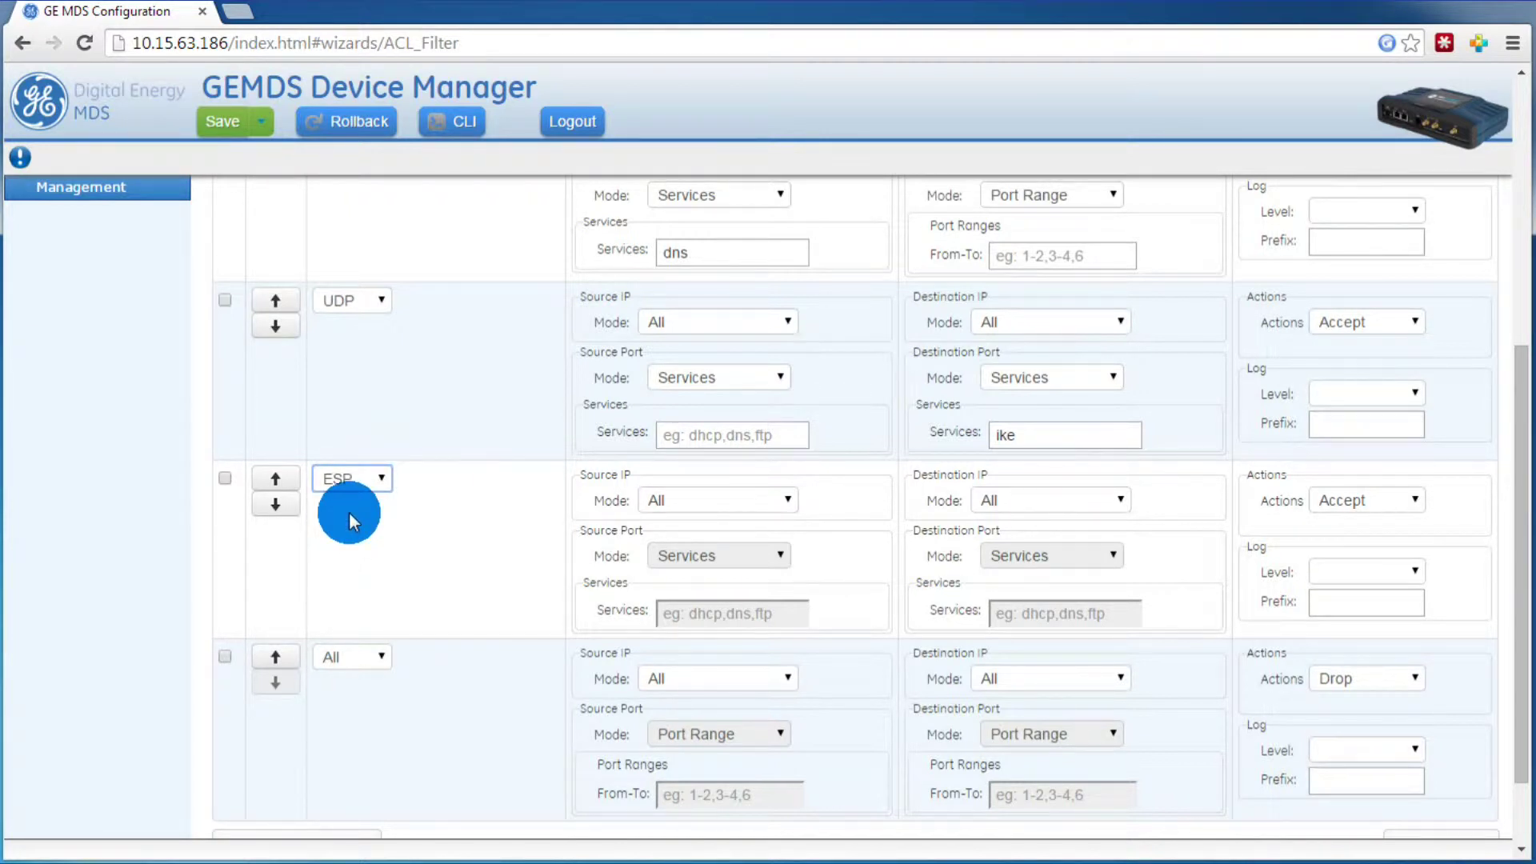
scroll(1245, 525, down, 2)
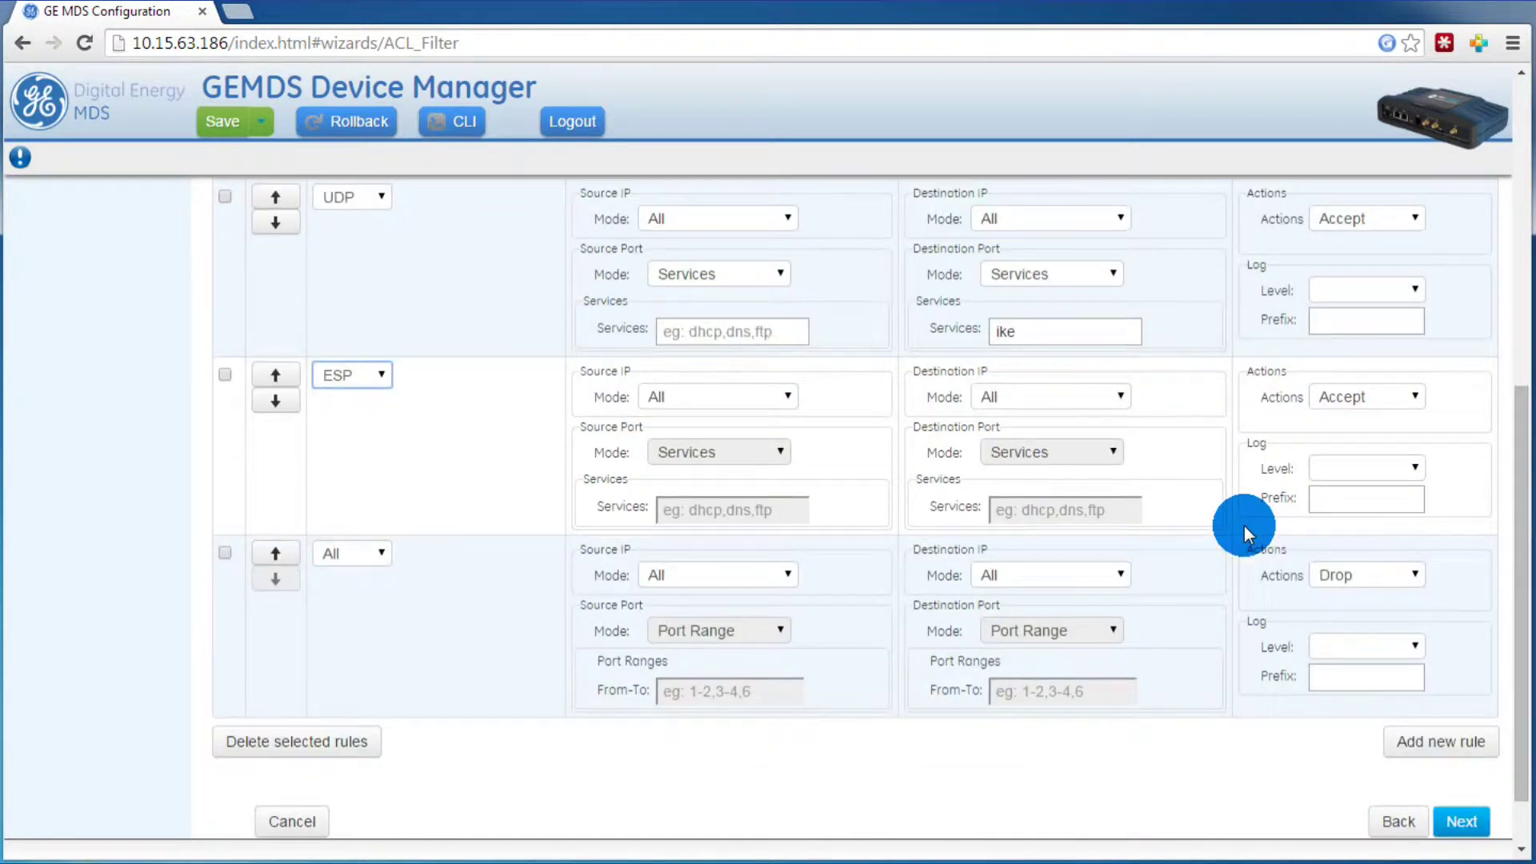
click(1453, 824)
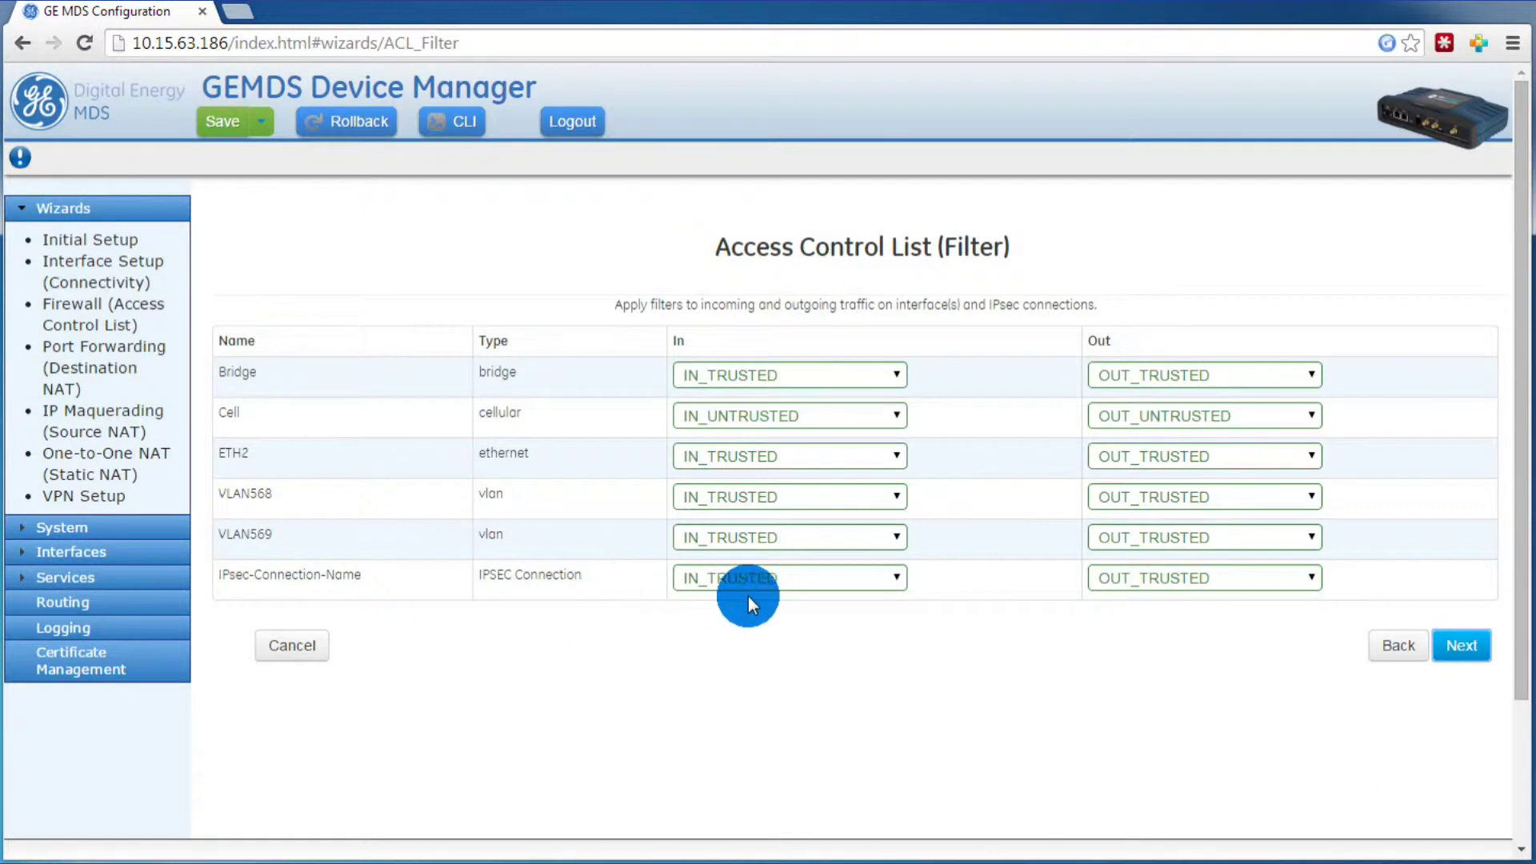
Step: Go to the Summary of IN_UNTRUSTED filter changes and submit them
click(1463, 644)
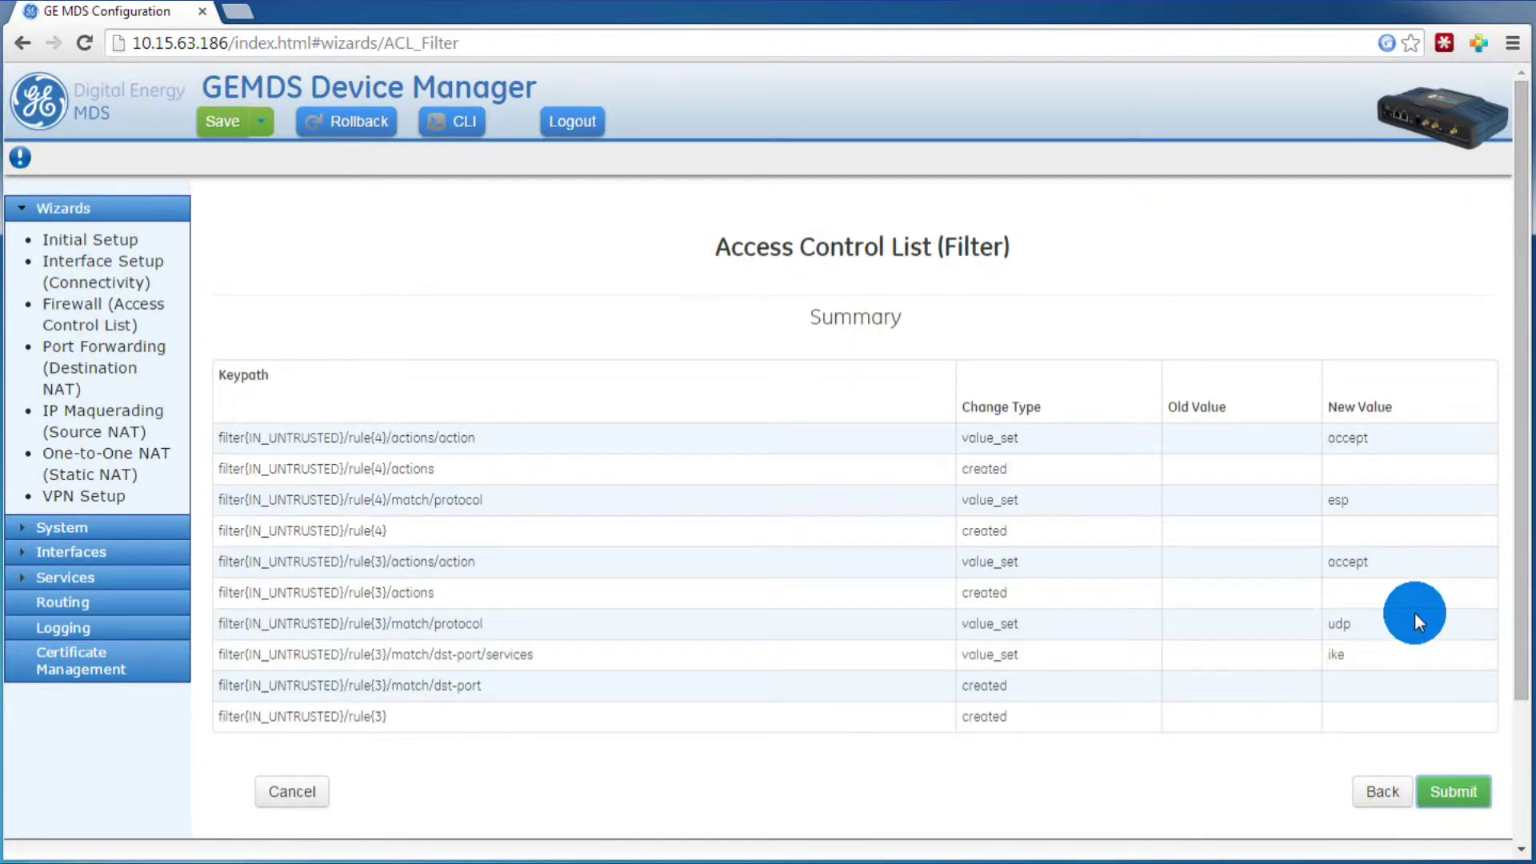
click(1455, 791)
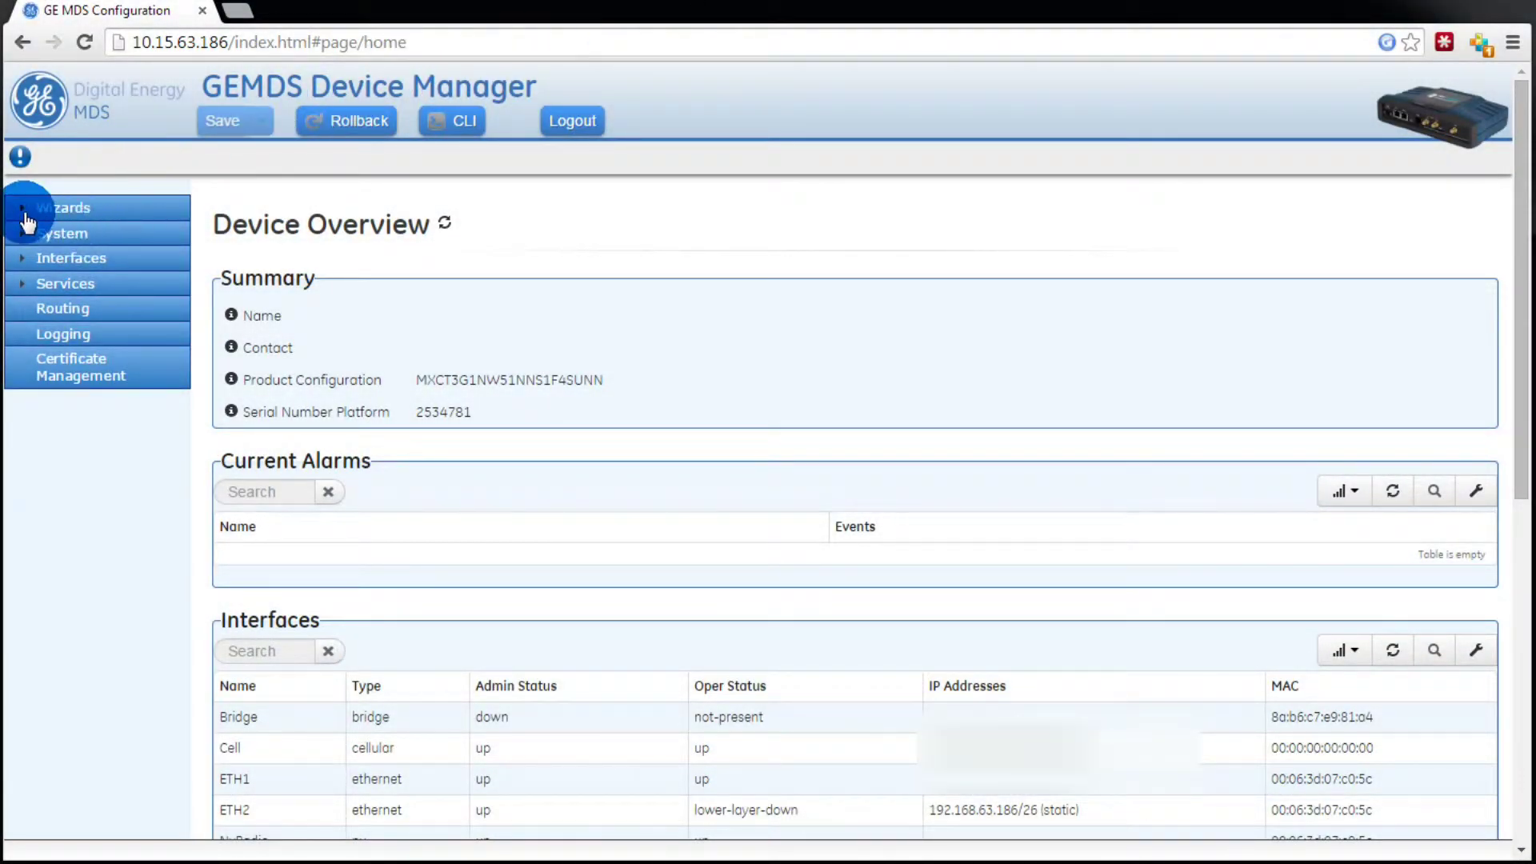
Step: Expand the Wizards list from the Device Overview page
click(28, 208)
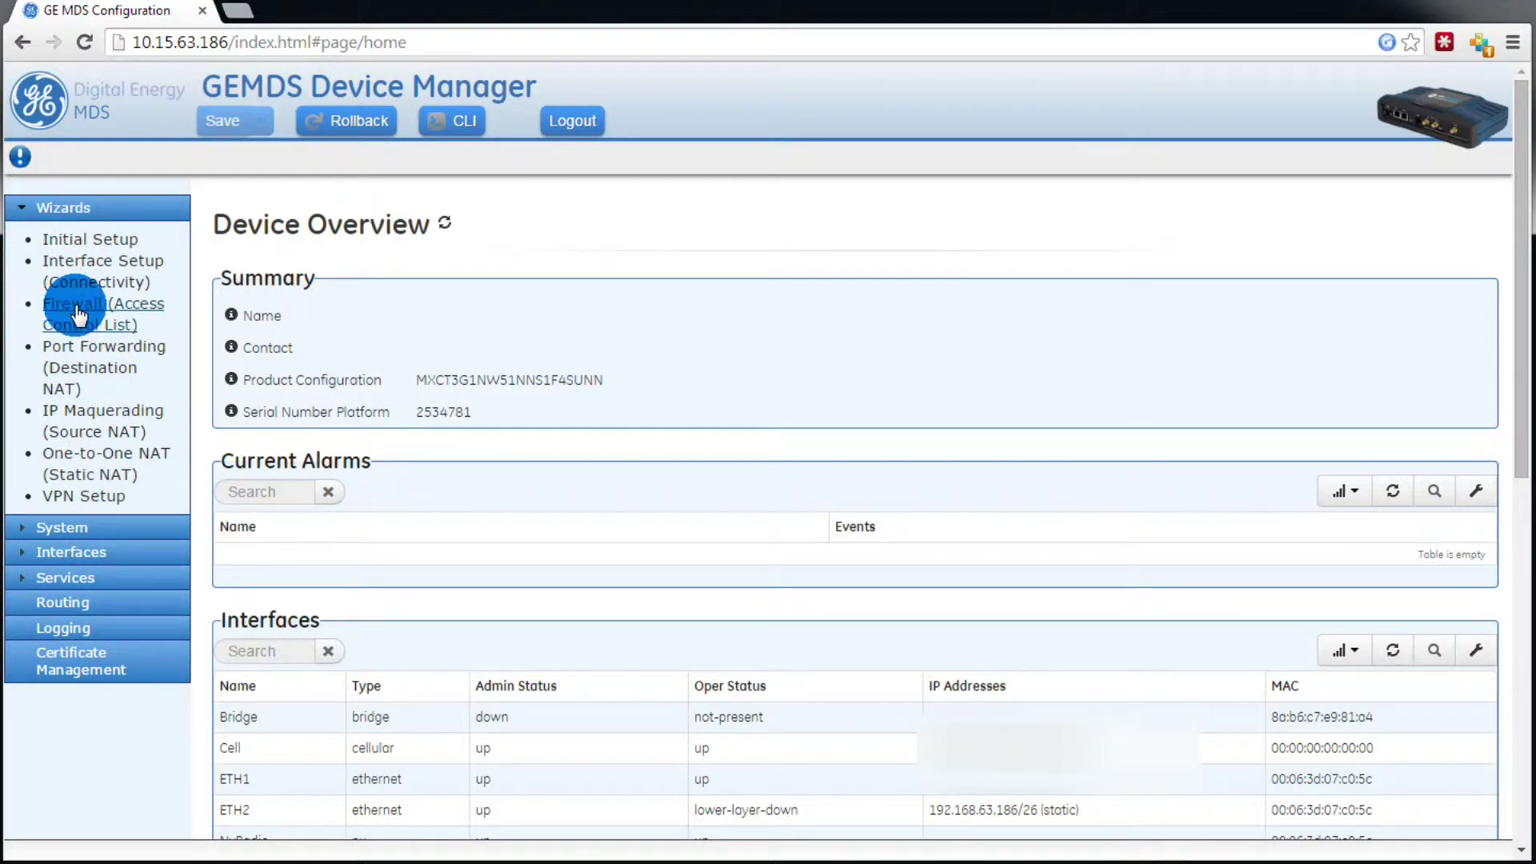
Step: Start the Firewall (Access Control List) wizard and edit the OUT_UNTRUSTED filter's rules
click(76, 315)
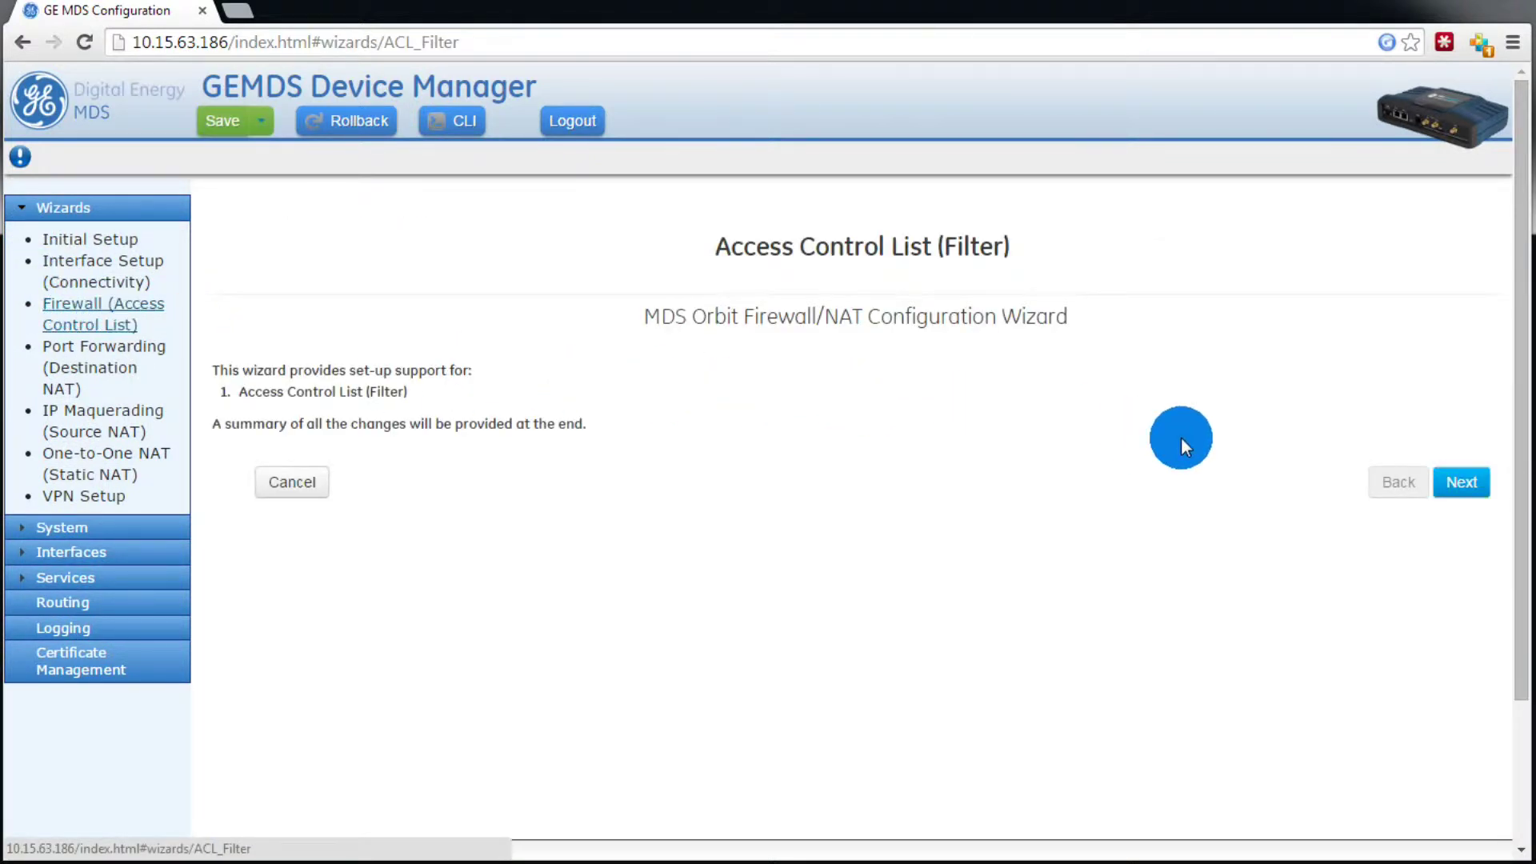
click(1457, 481)
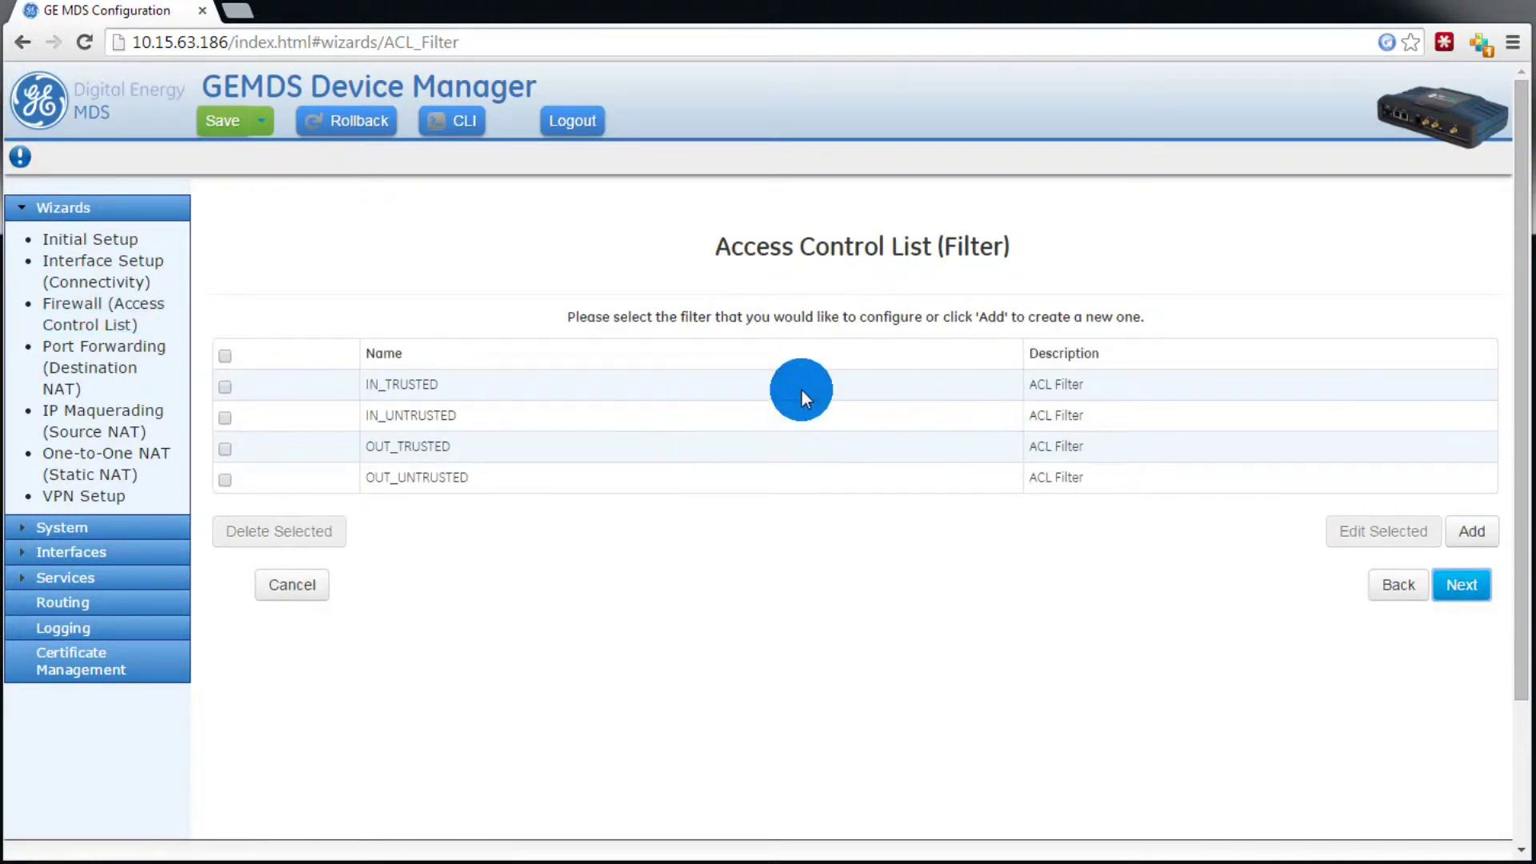
click(335, 481)
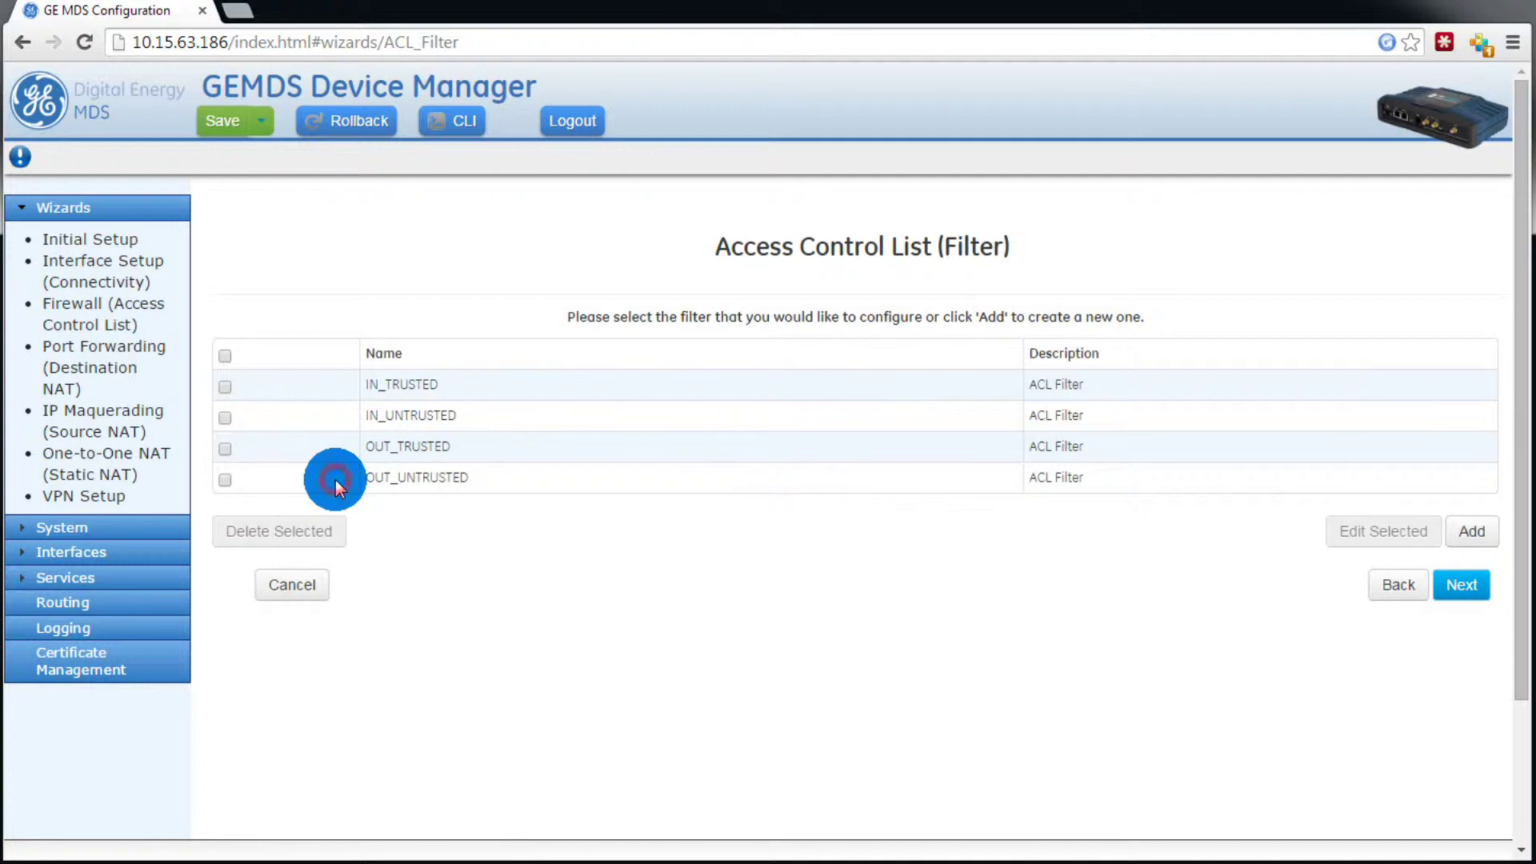
click(226, 481)
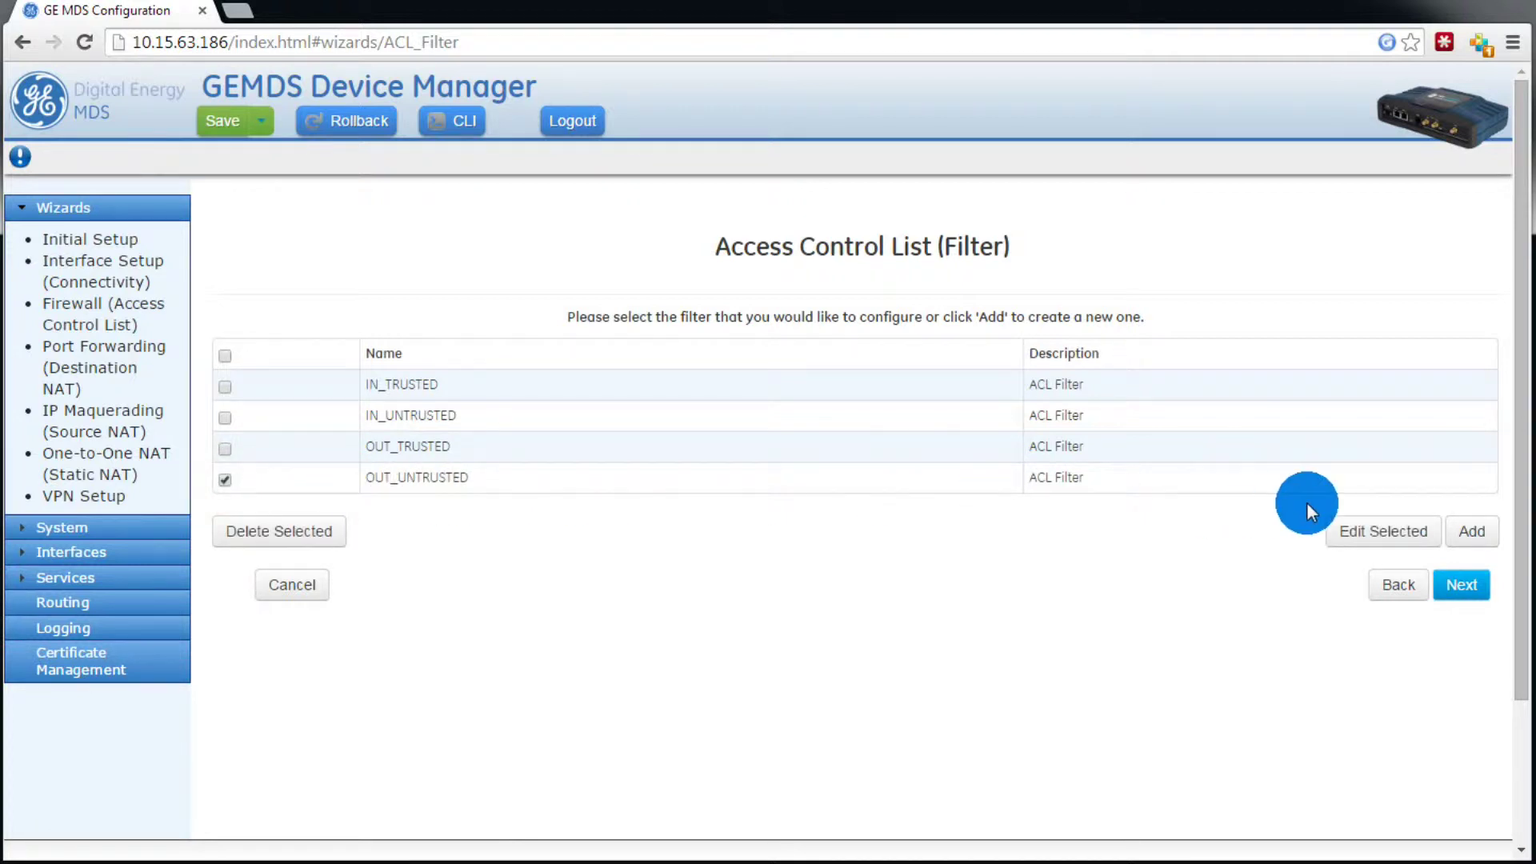
click(1379, 536)
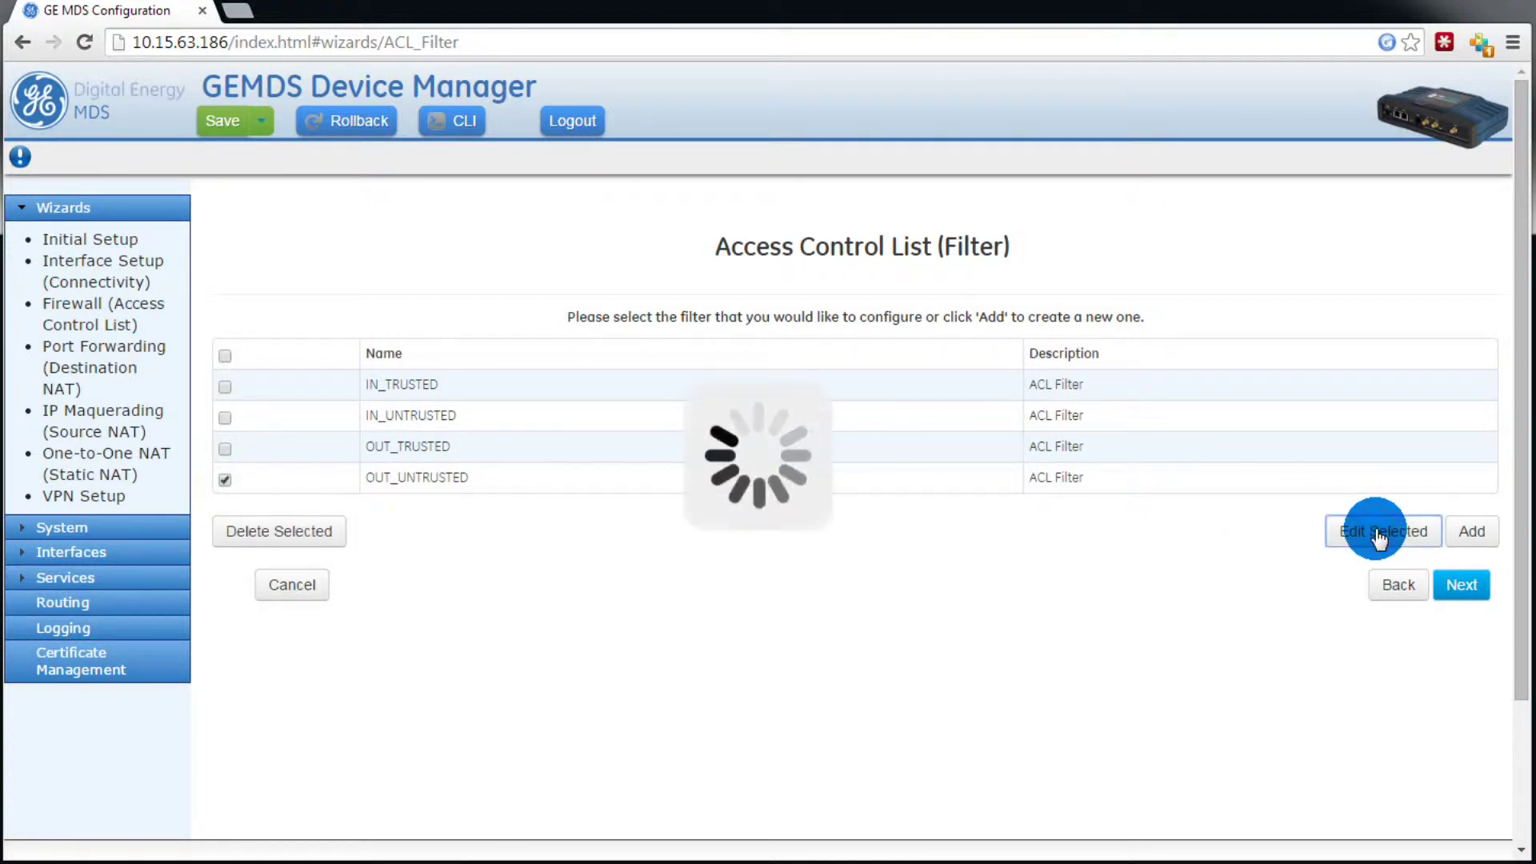
scroll(637, 463, down, 3)
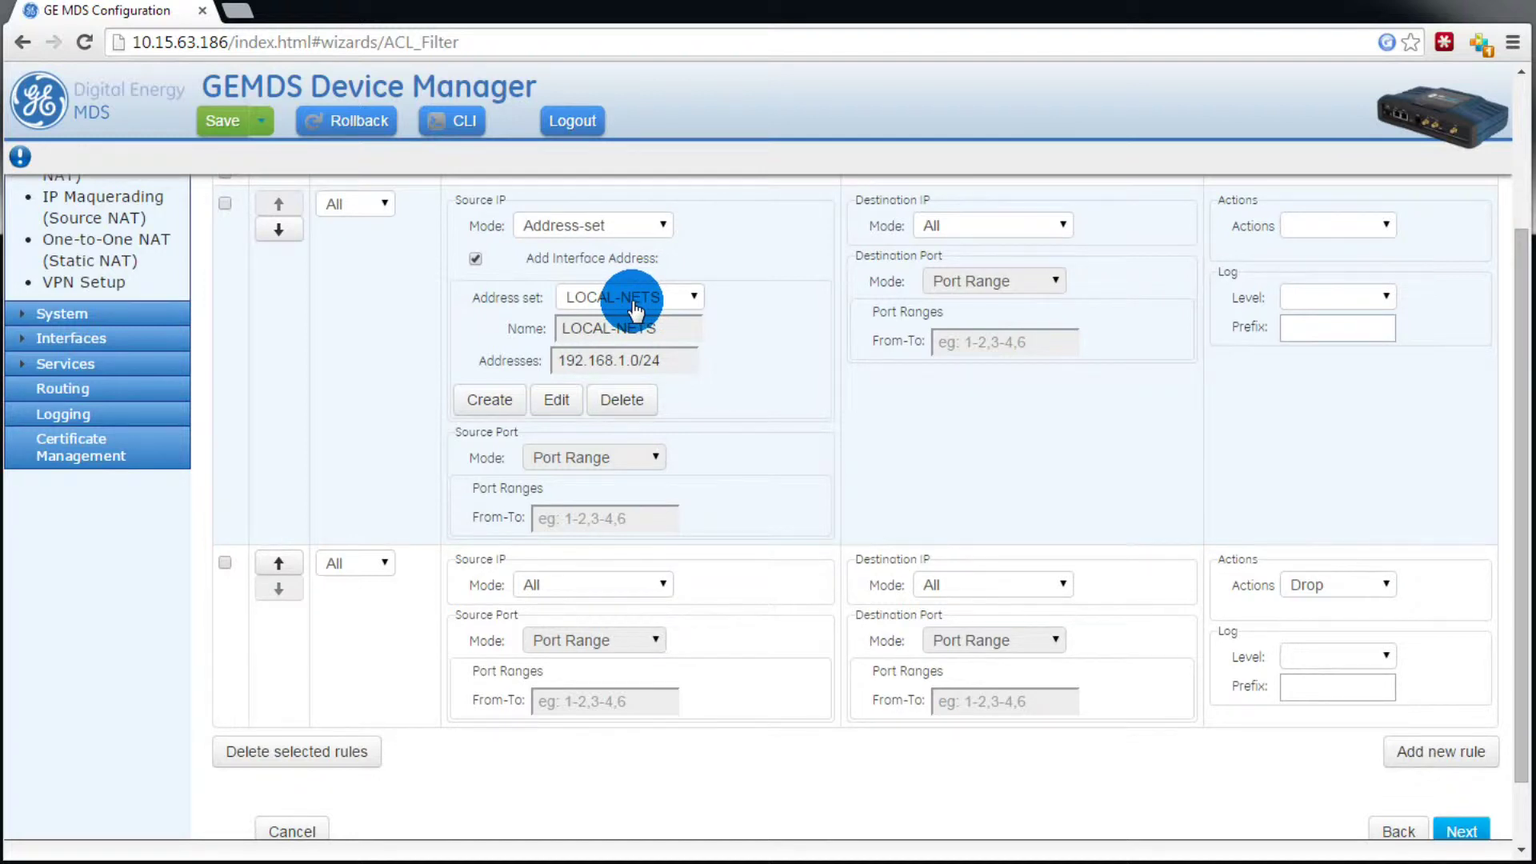
Step: Set the top rule's source to Address-set mode with LOCAL-NETS selected
click(636, 309)
click(632, 319)
scroll(749, 338, up, 2)
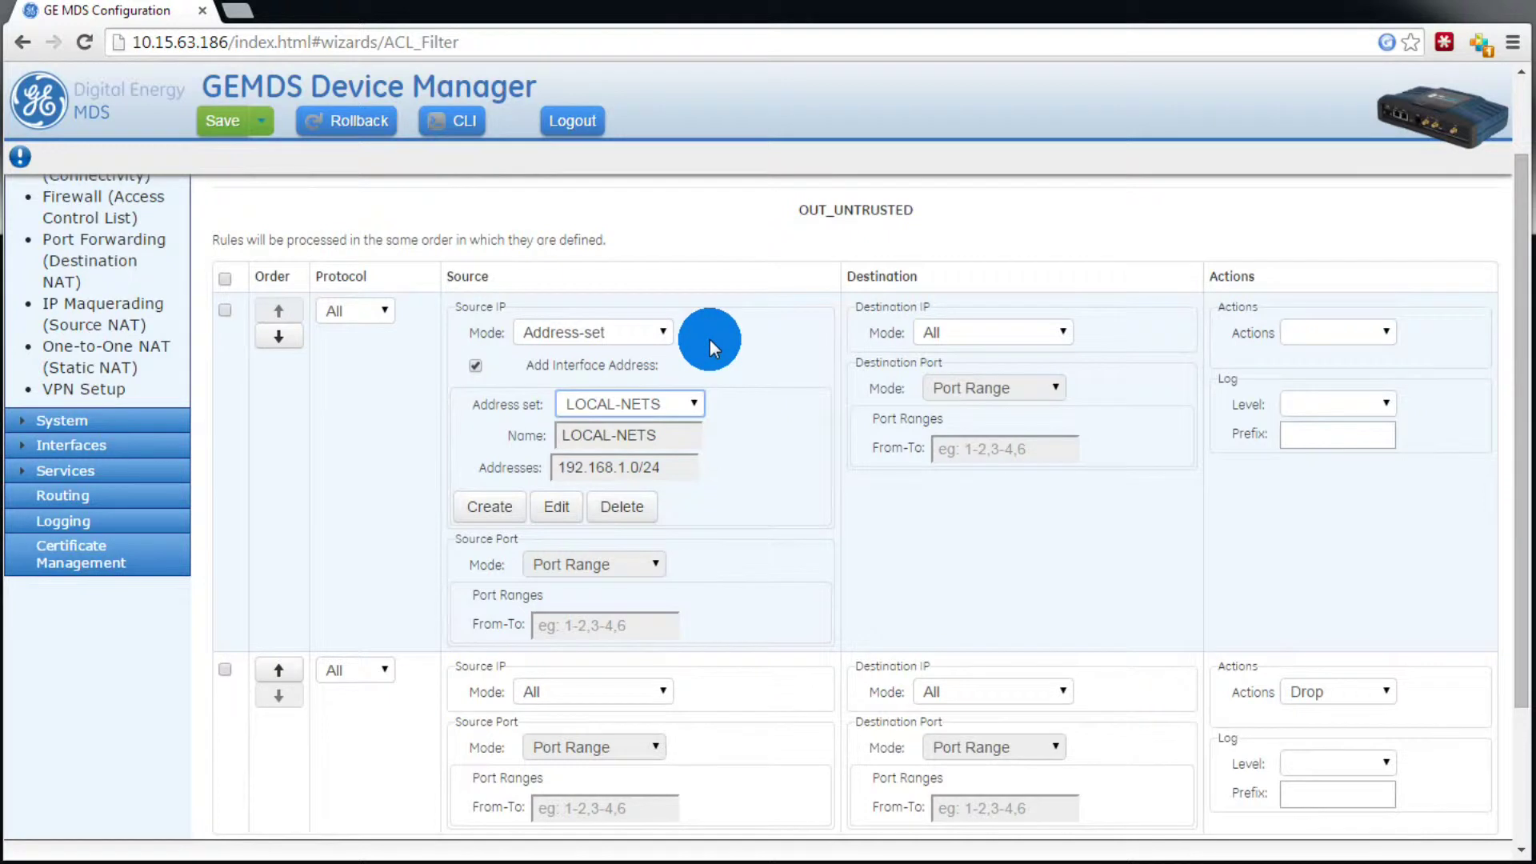
click(652, 336)
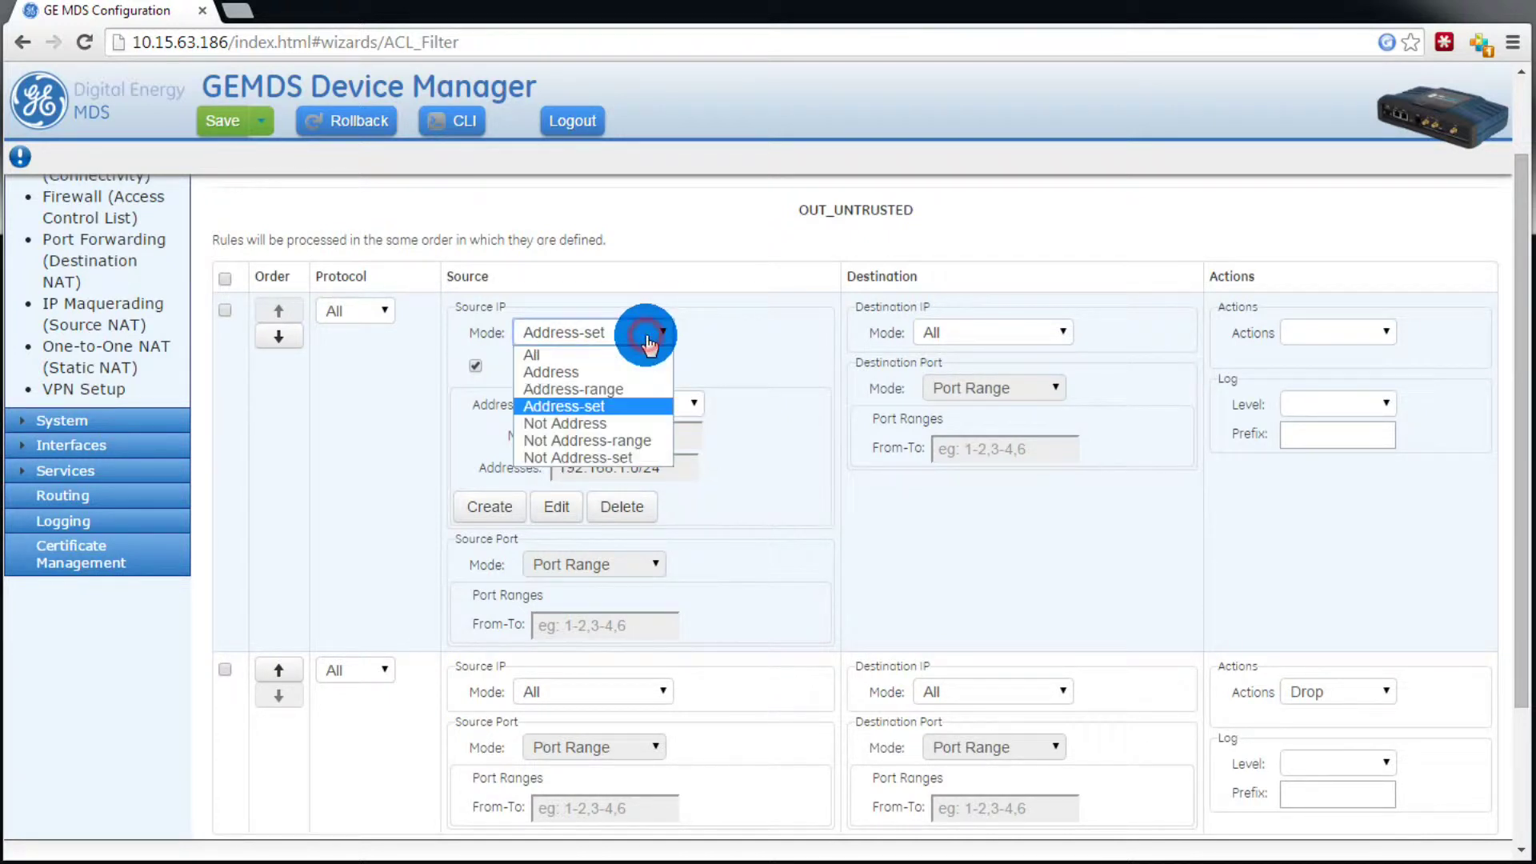
click(650, 343)
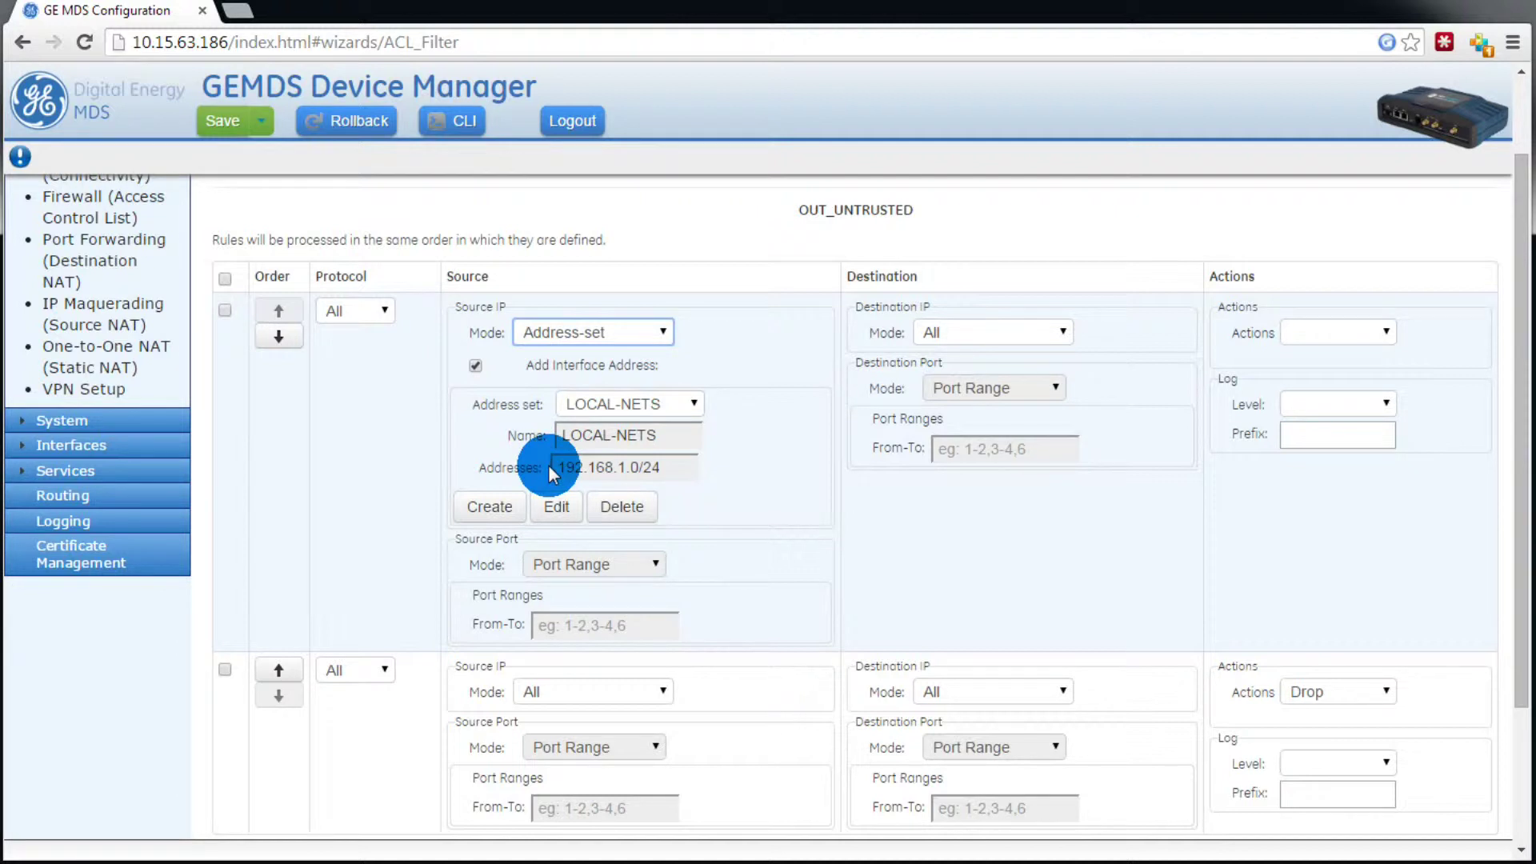
Step: Create a new address set named CELL-IP for the rule's source
click(504, 514)
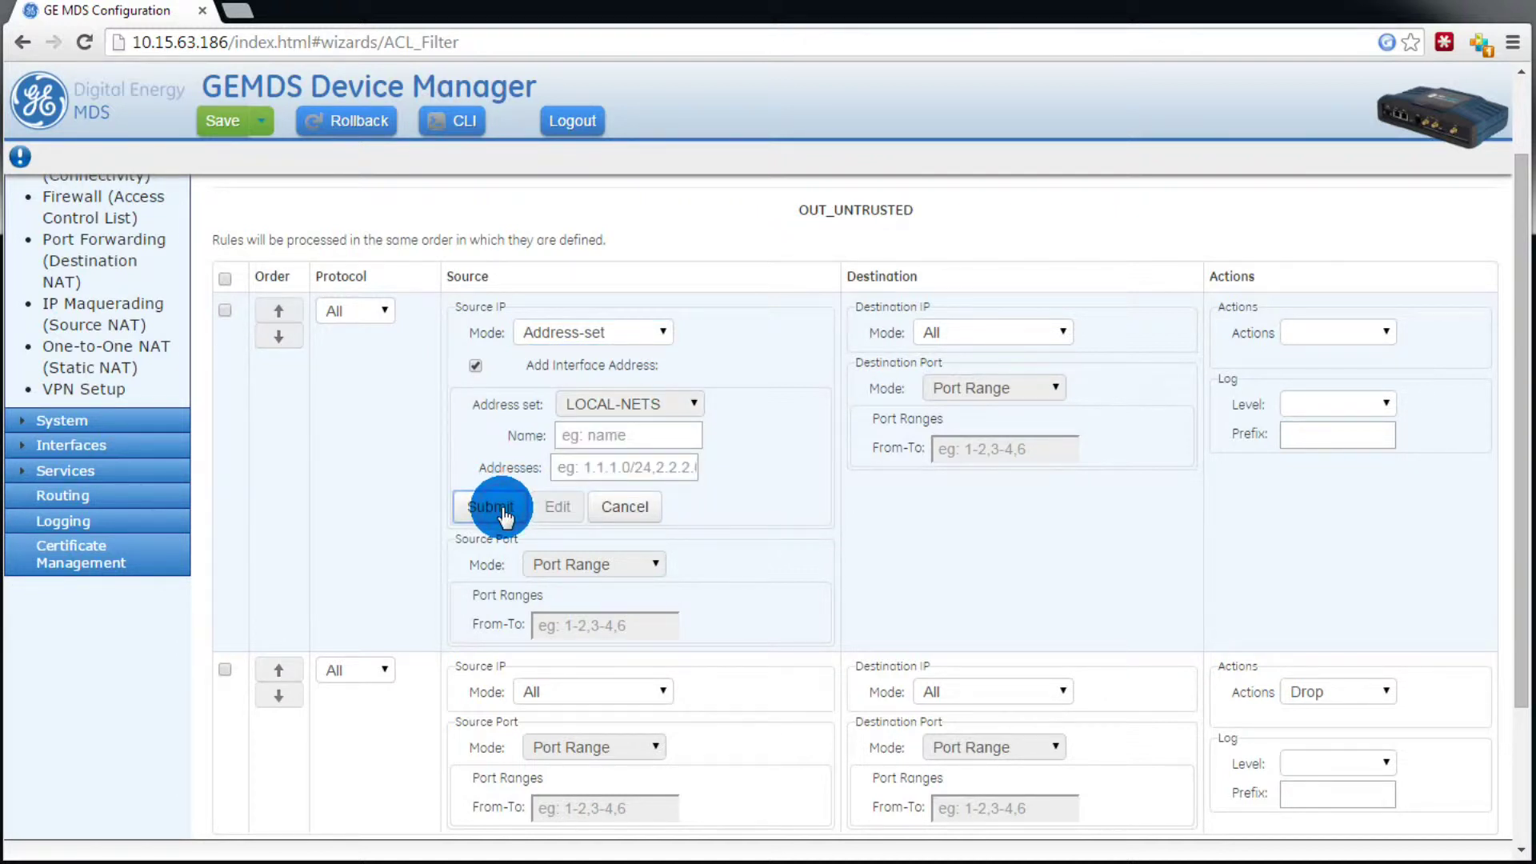
click(614, 441)
text(C)
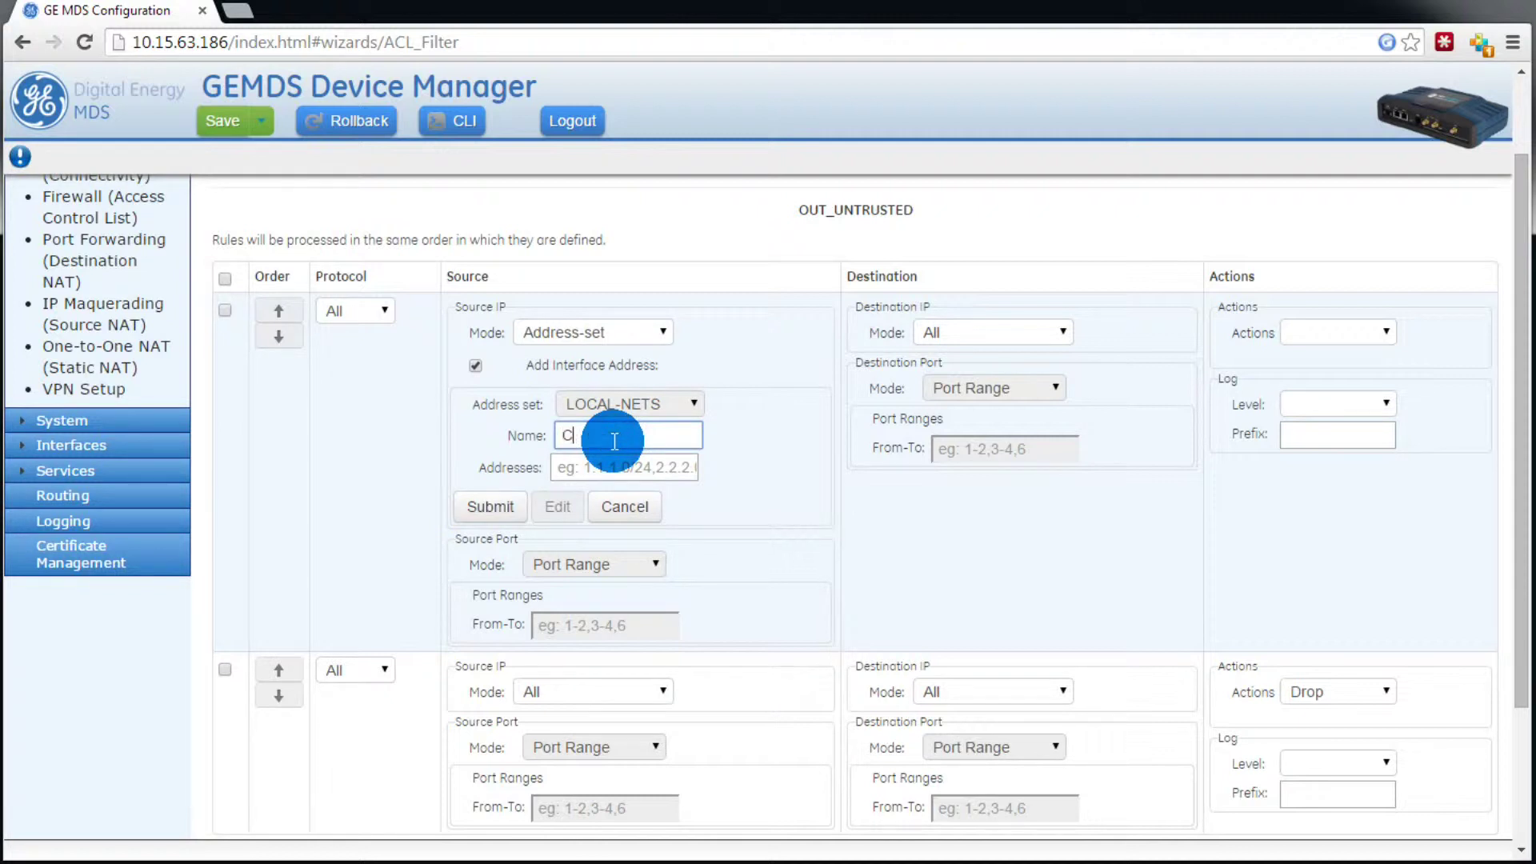
text(ELL-IP)
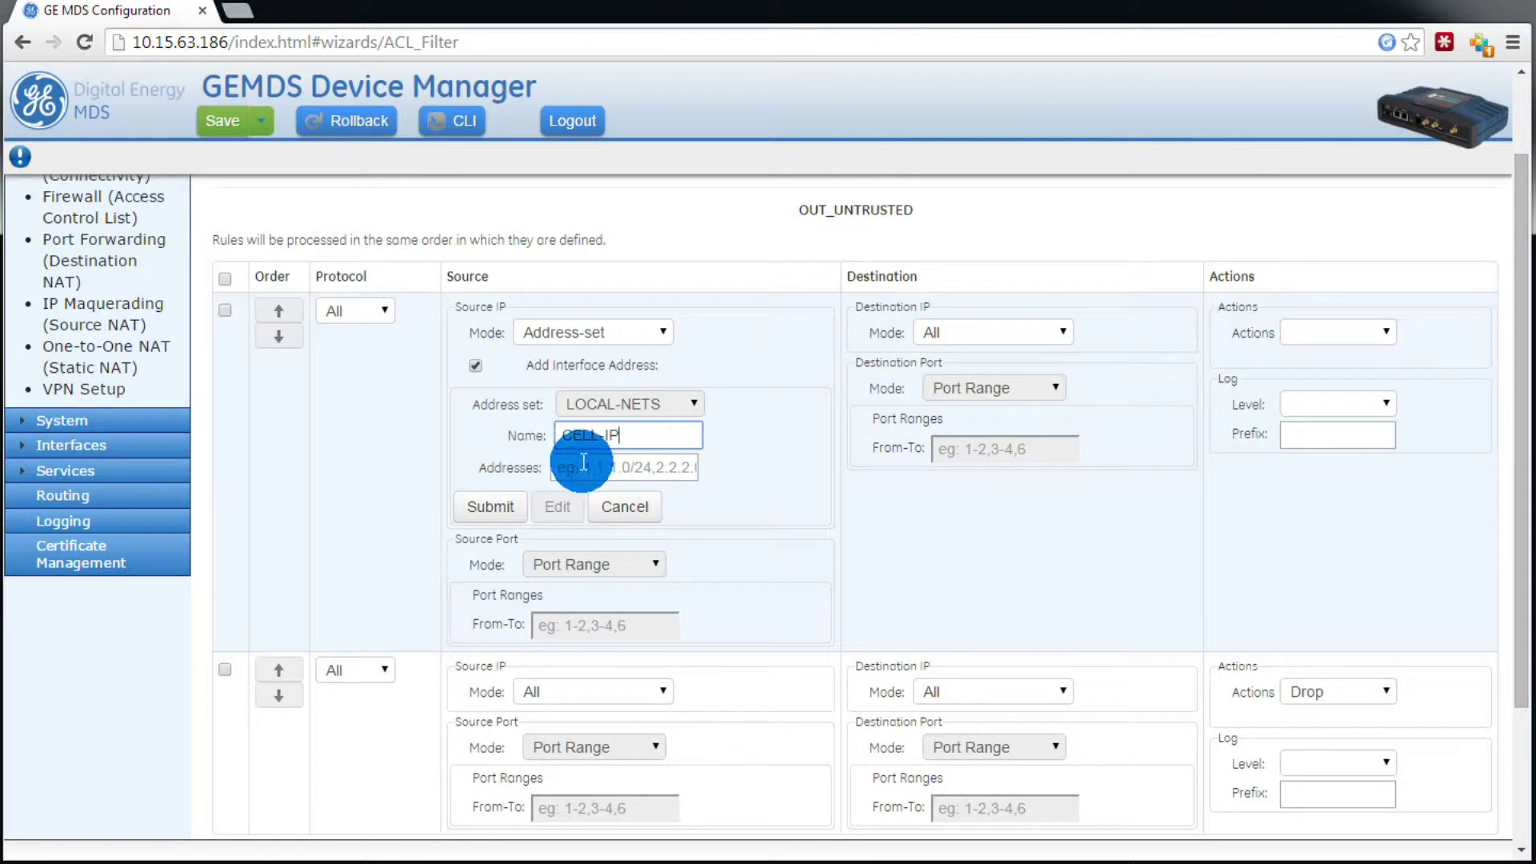
click(513, 506)
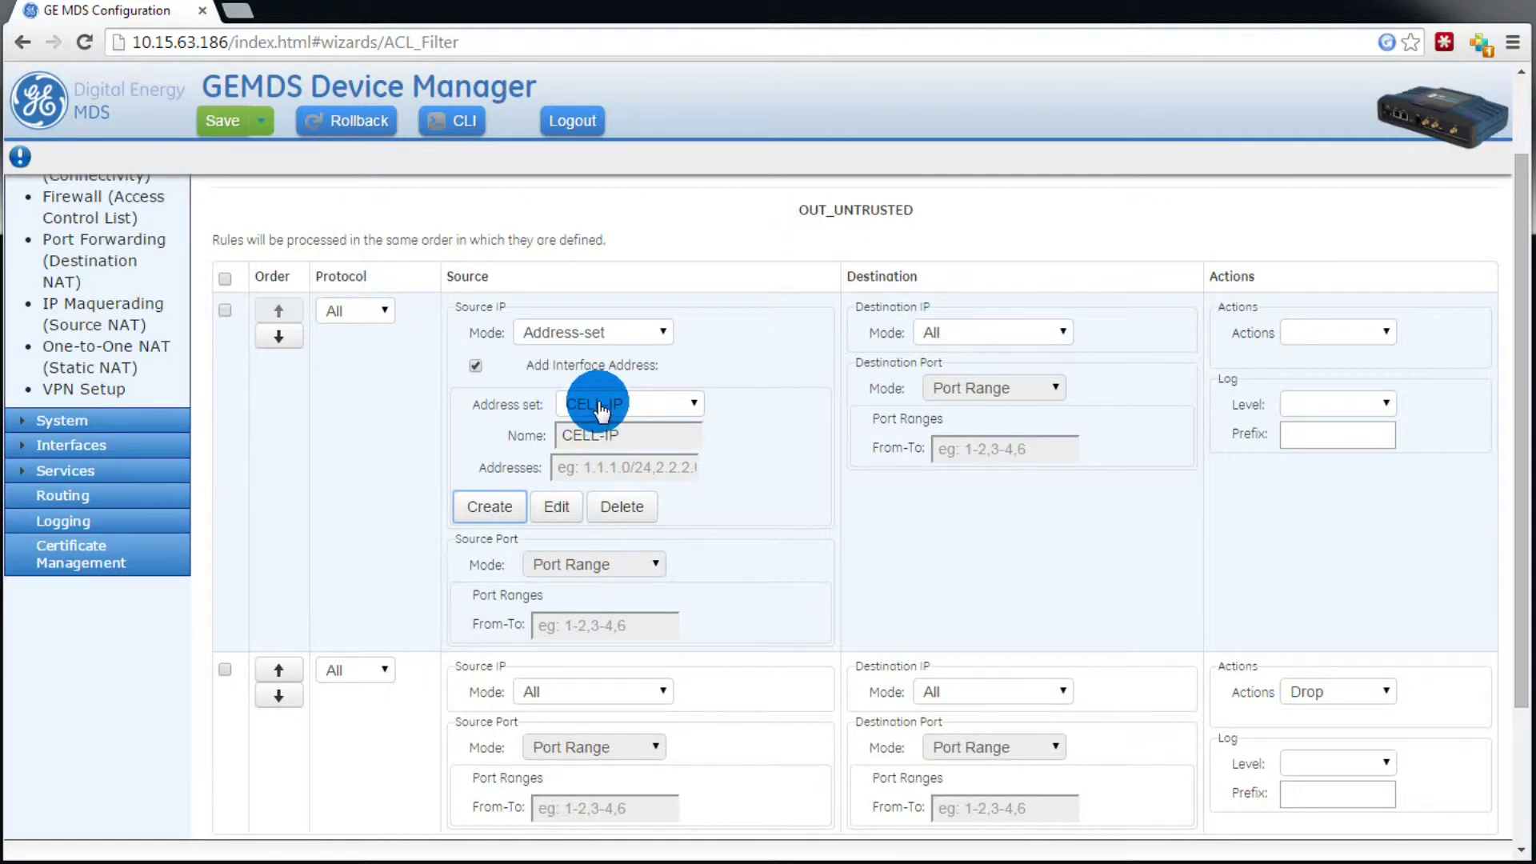
Step: Set the rule's action to Accept and advance to interface assignment
click(1357, 354)
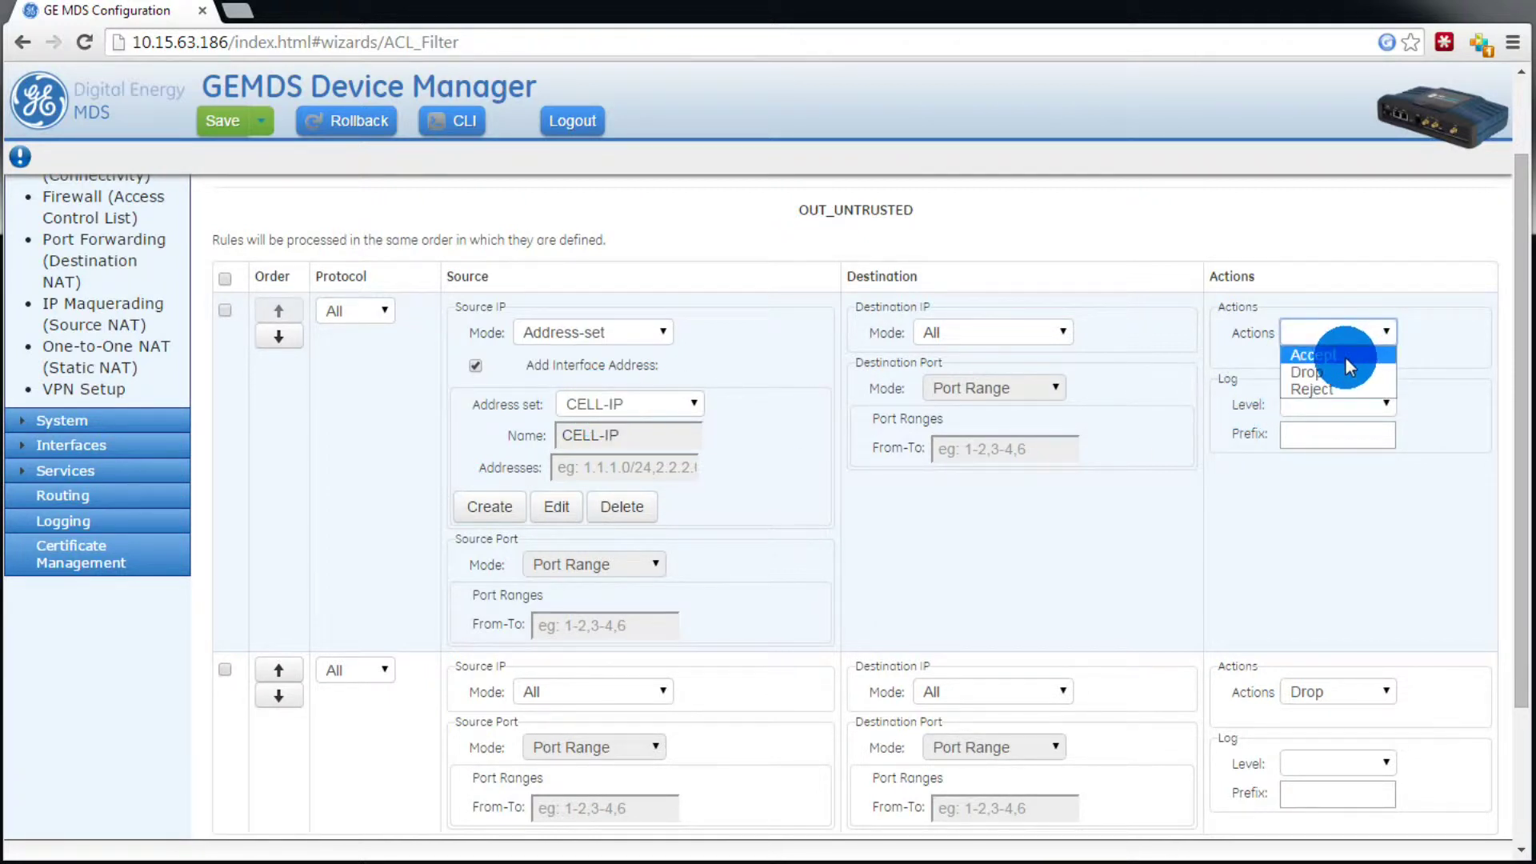
click(1345, 357)
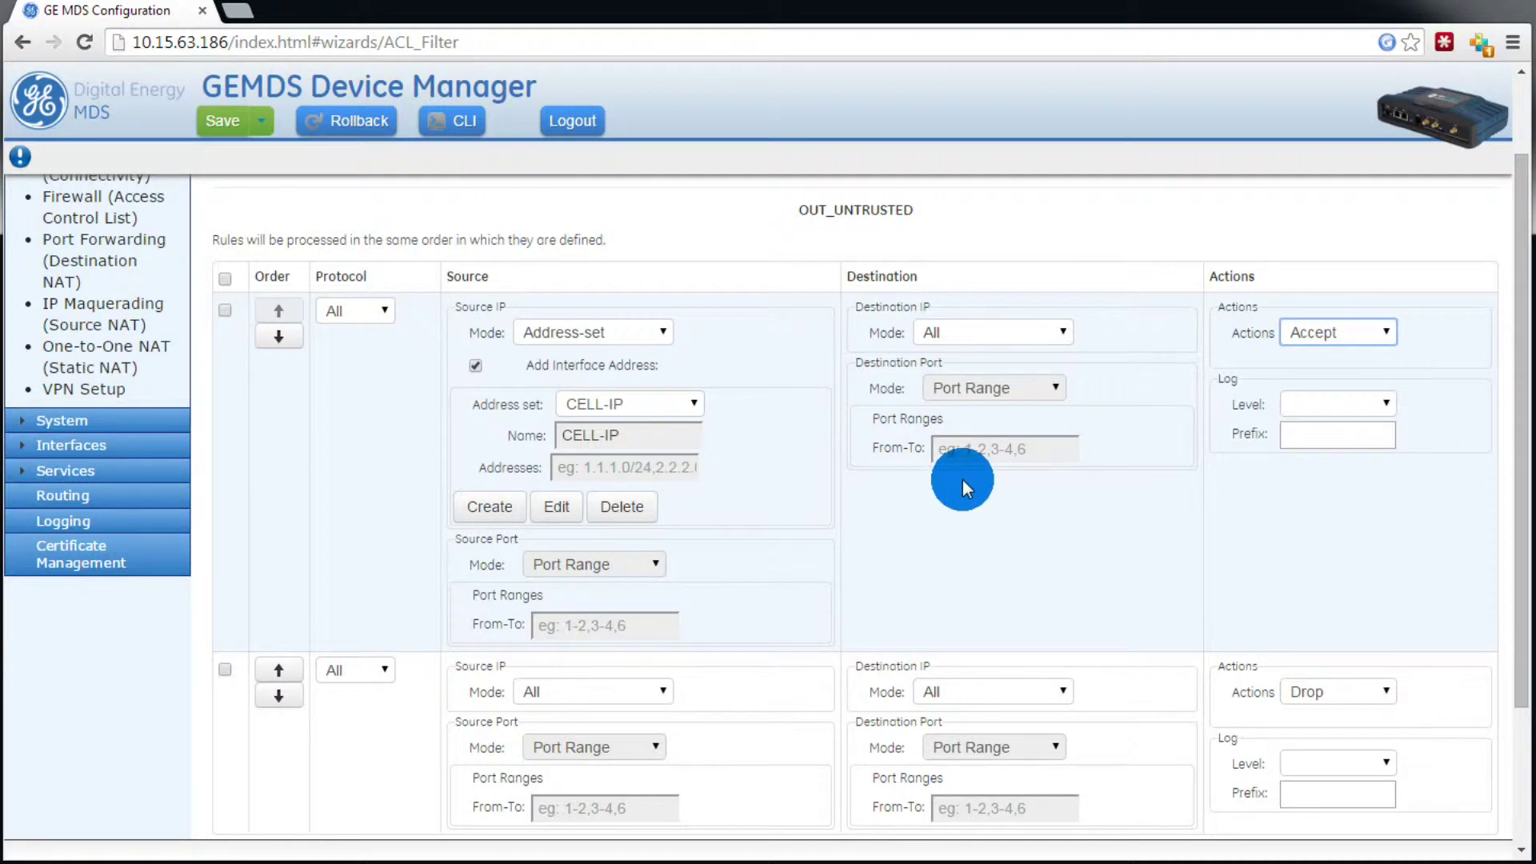
scroll(962, 479, down, 3)
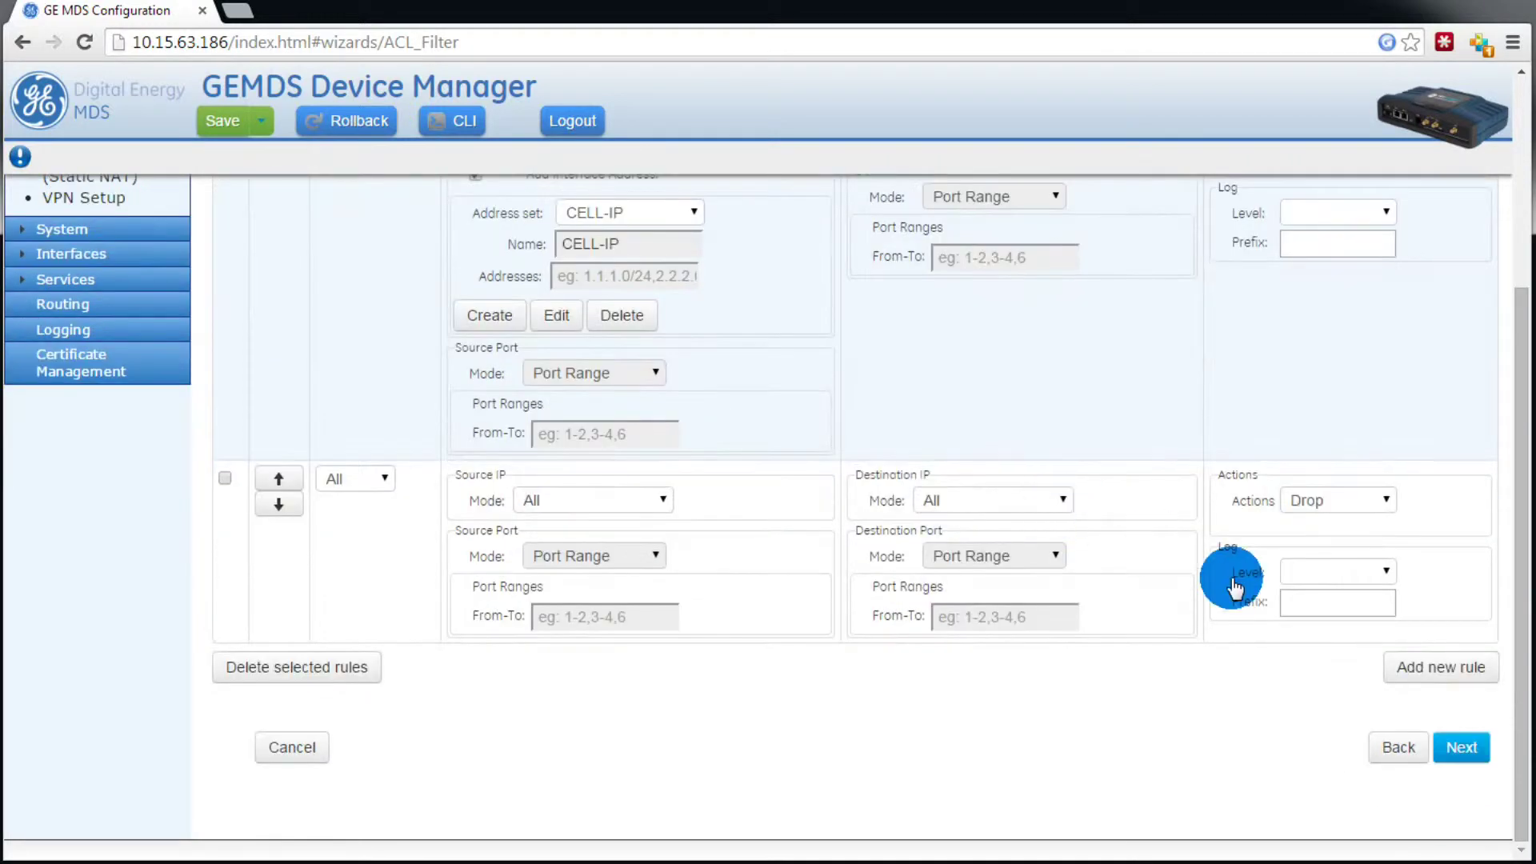
click(1482, 765)
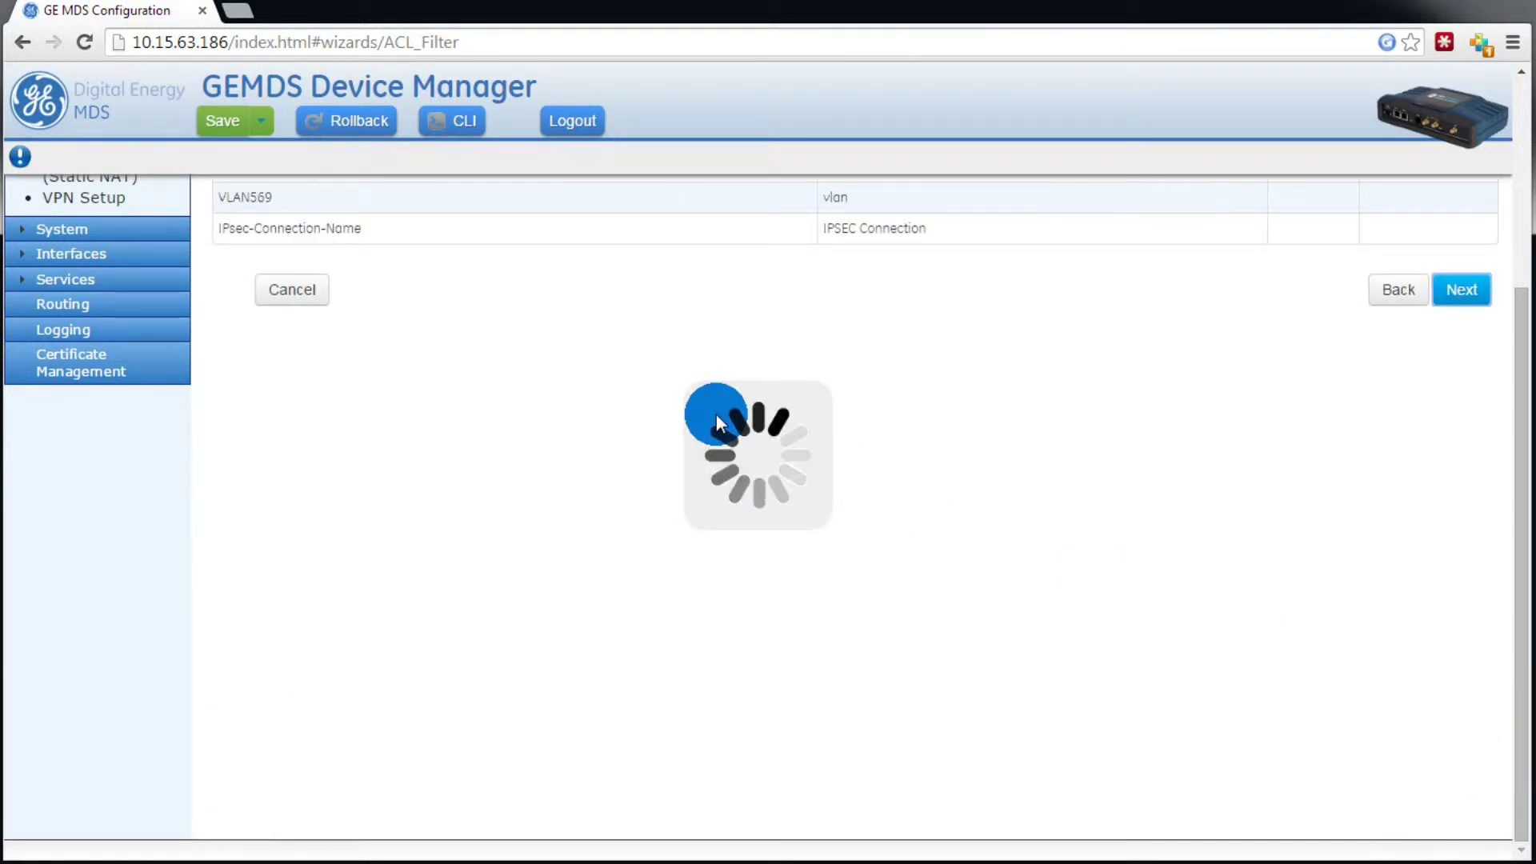
Step: Go to the ACL Filter Summary and submit the OUT_UNTRUSTED changes
scroll(717, 414, up, 1)
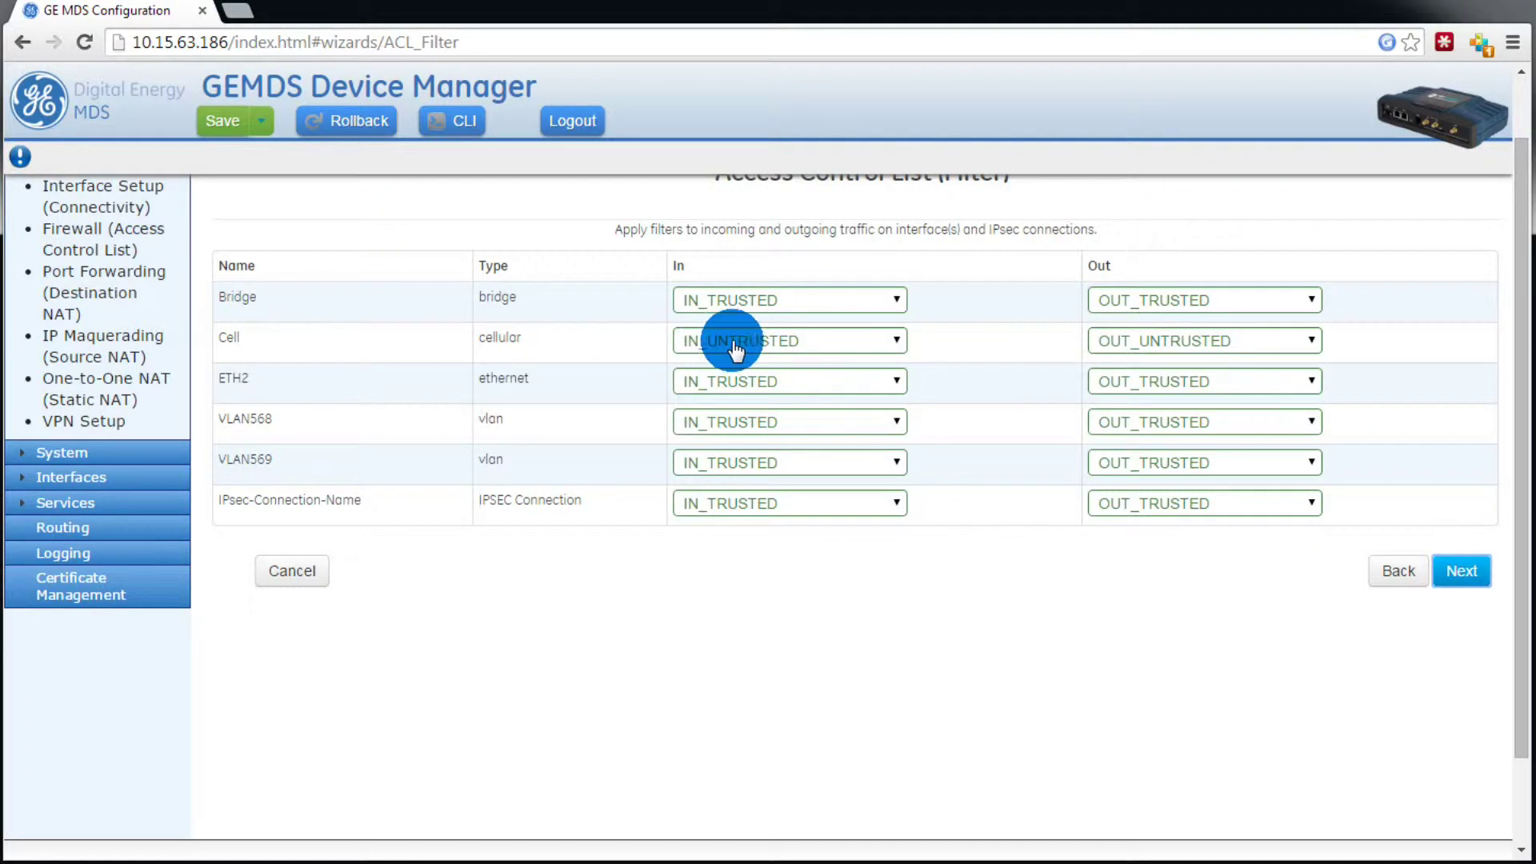
click(1464, 571)
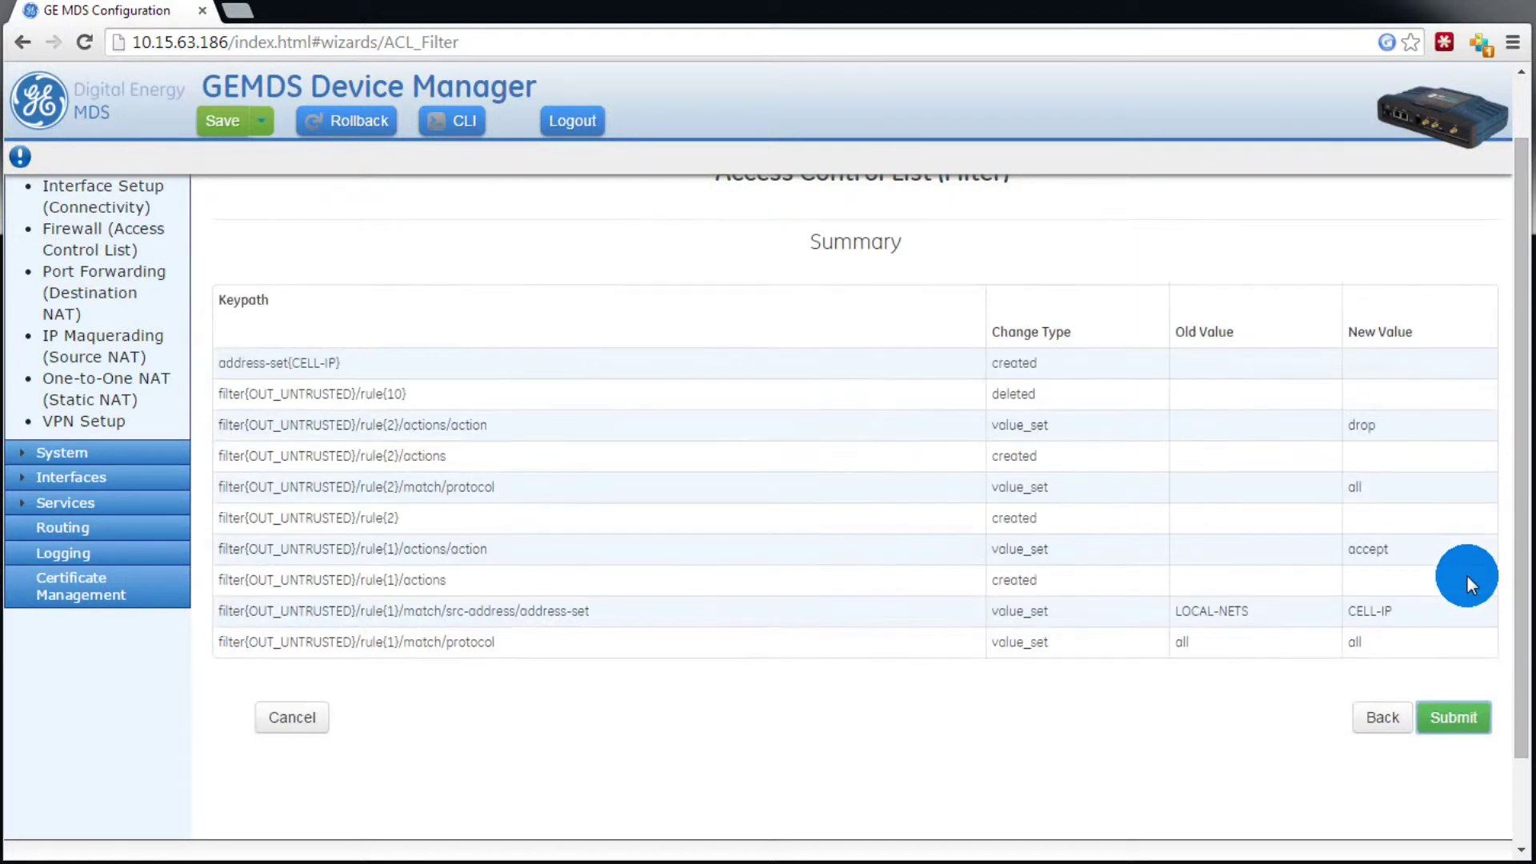
click(1449, 732)
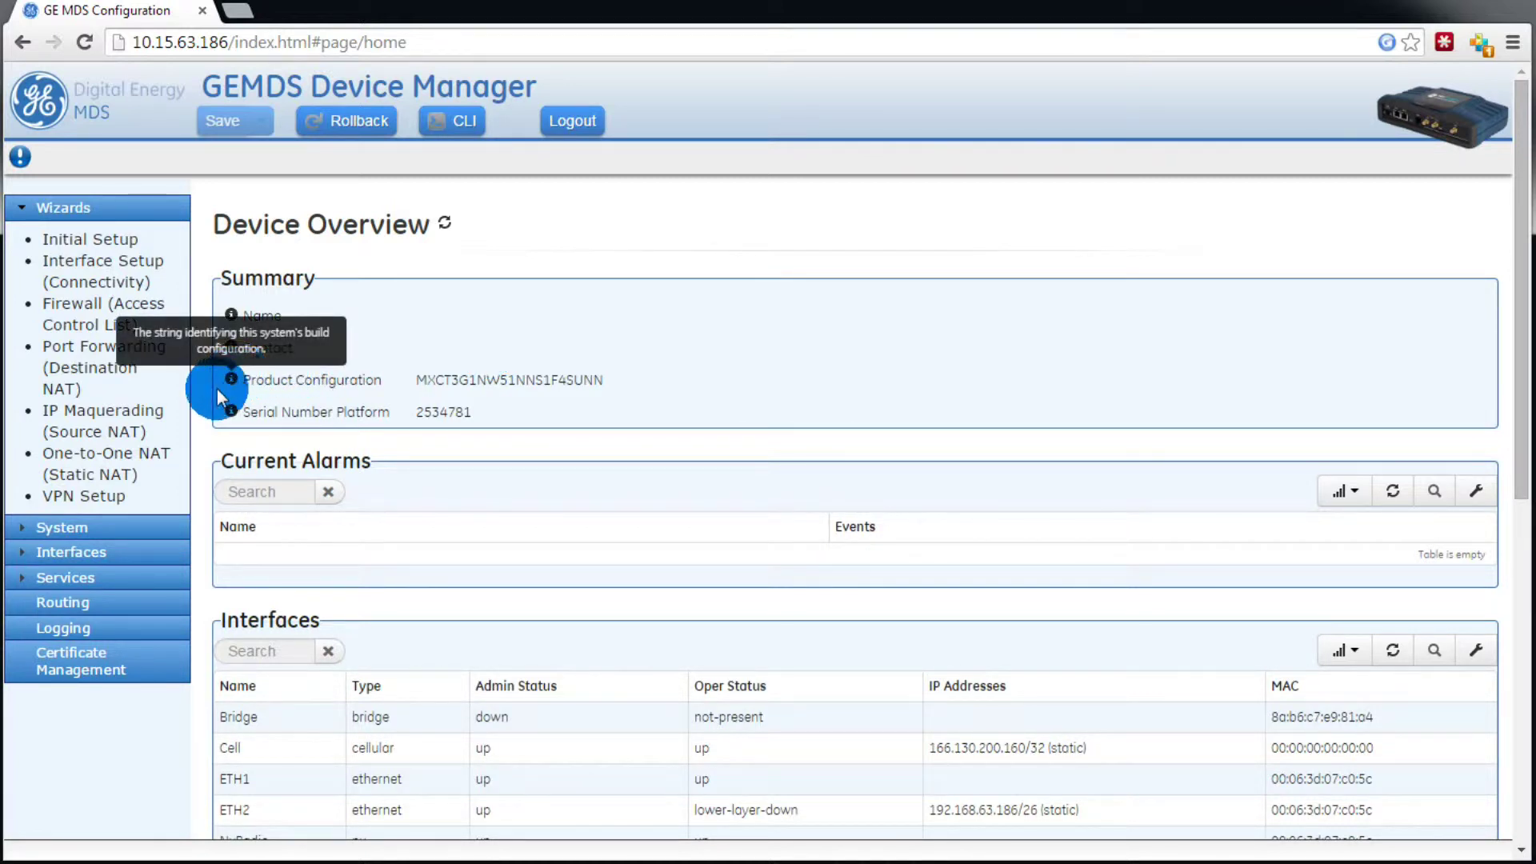
Step: In the IP Masquerading (Source NAT) wizard, set Cell's rule-set to blank and submit
click(77, 424)
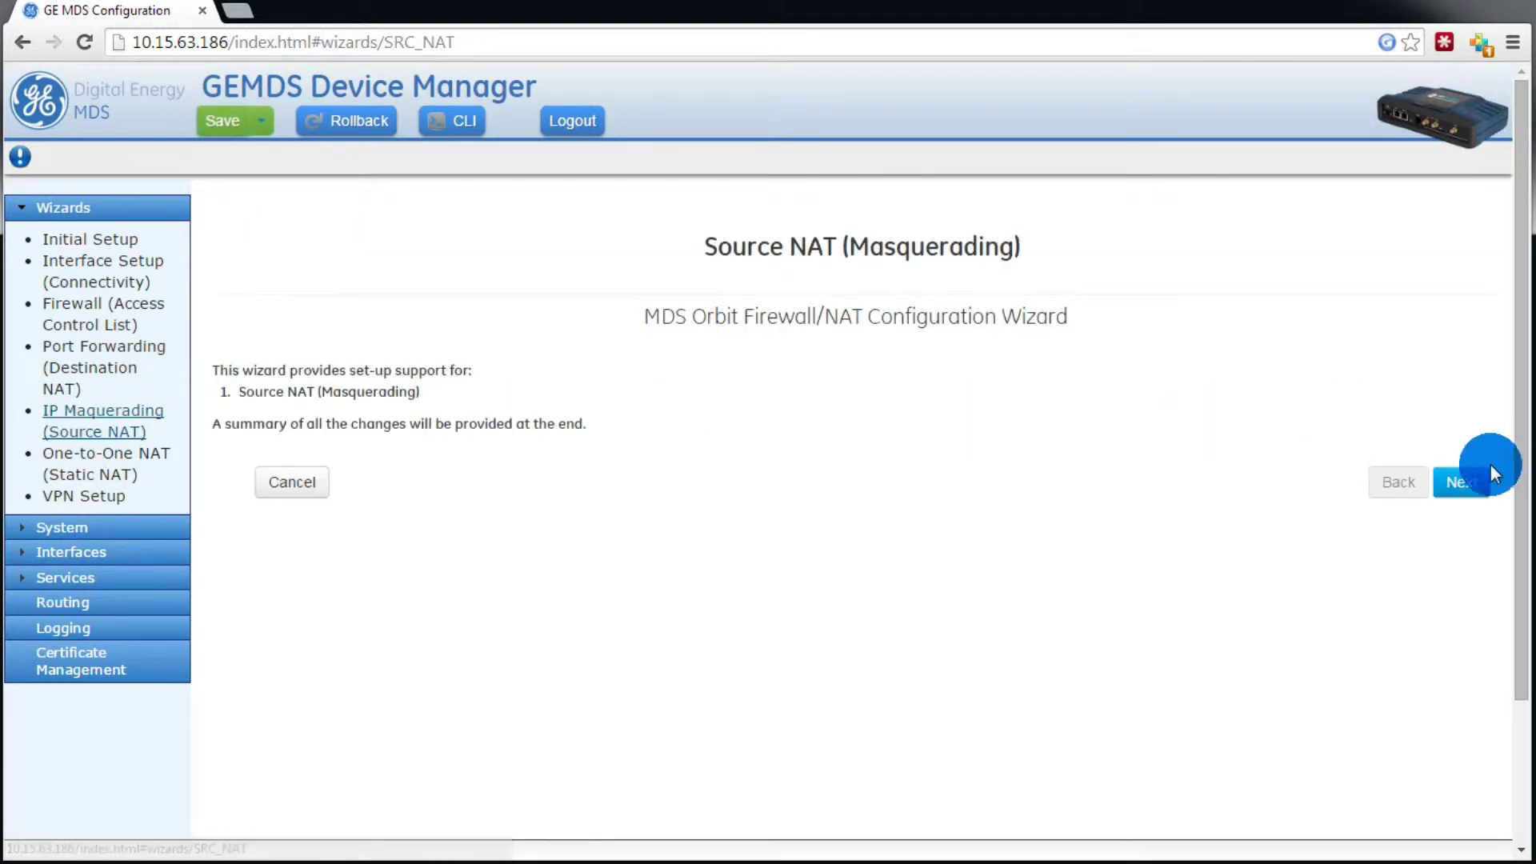
click(1469, 484)
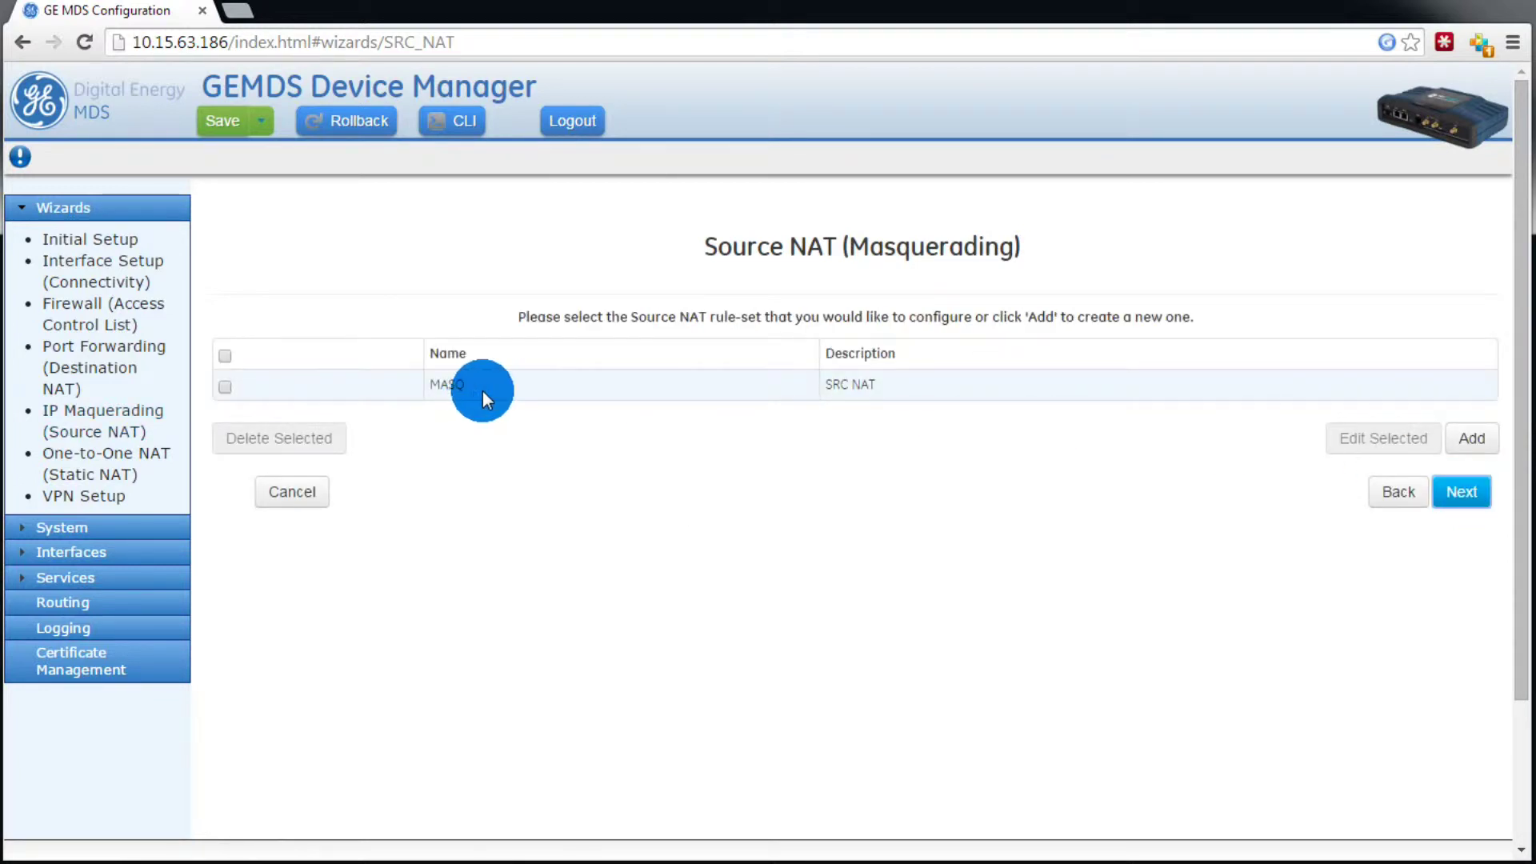
click(1458, 492)
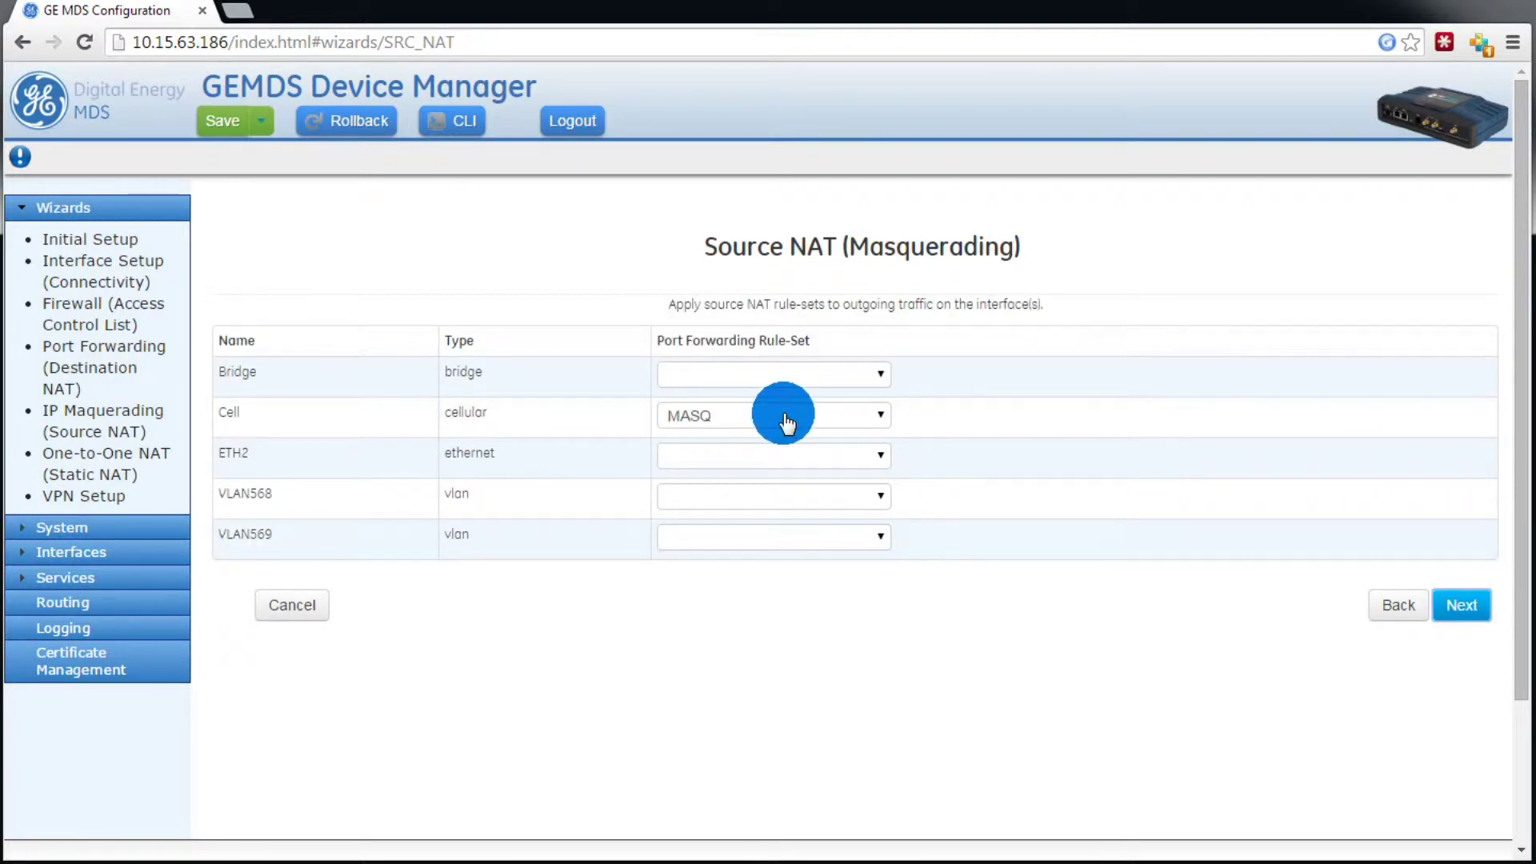
click(784, 422)
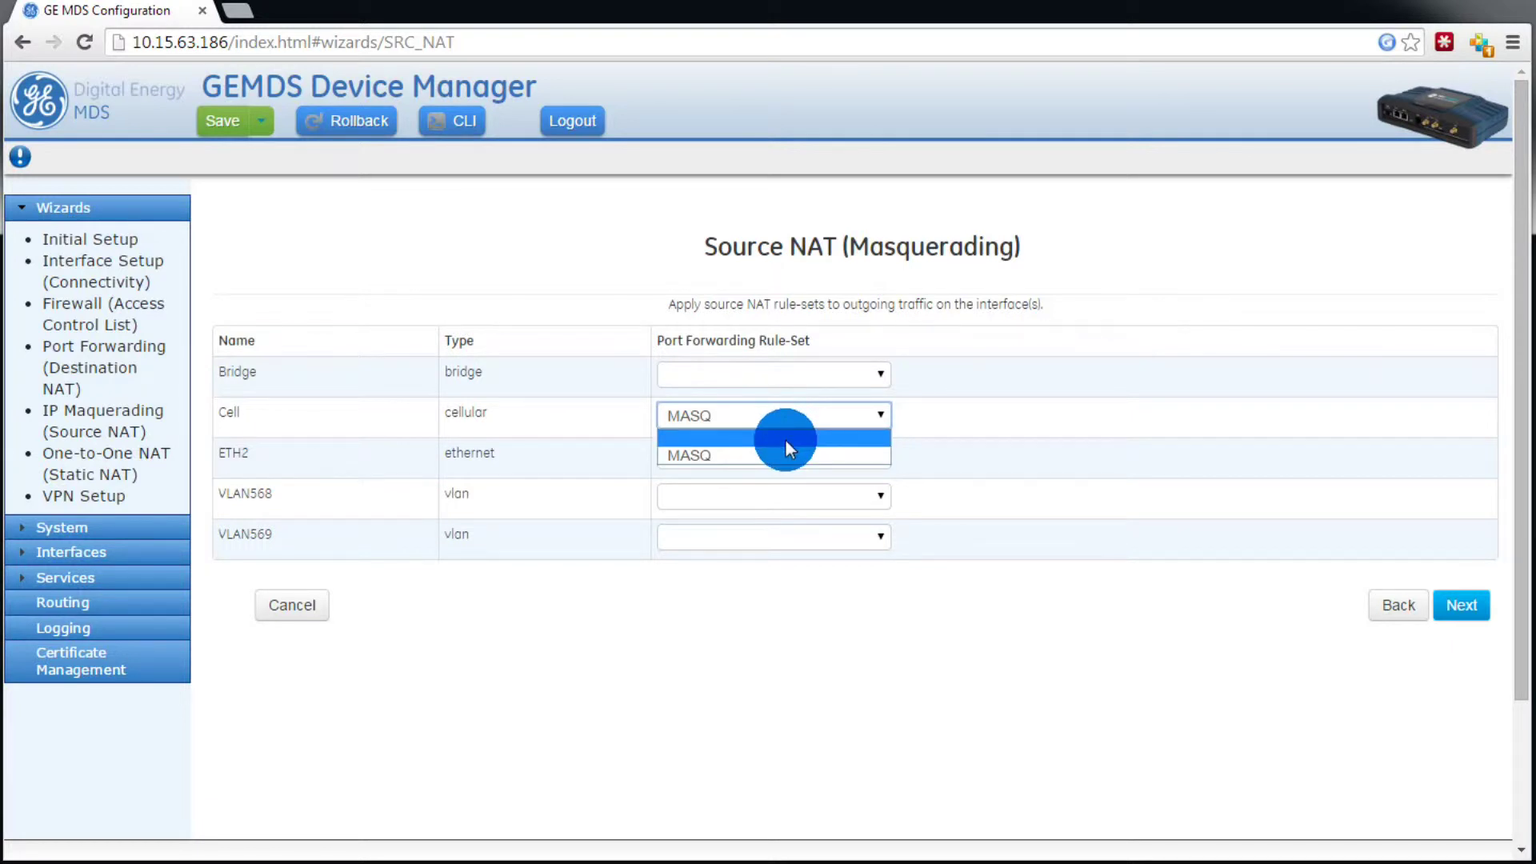
click(785, 440)
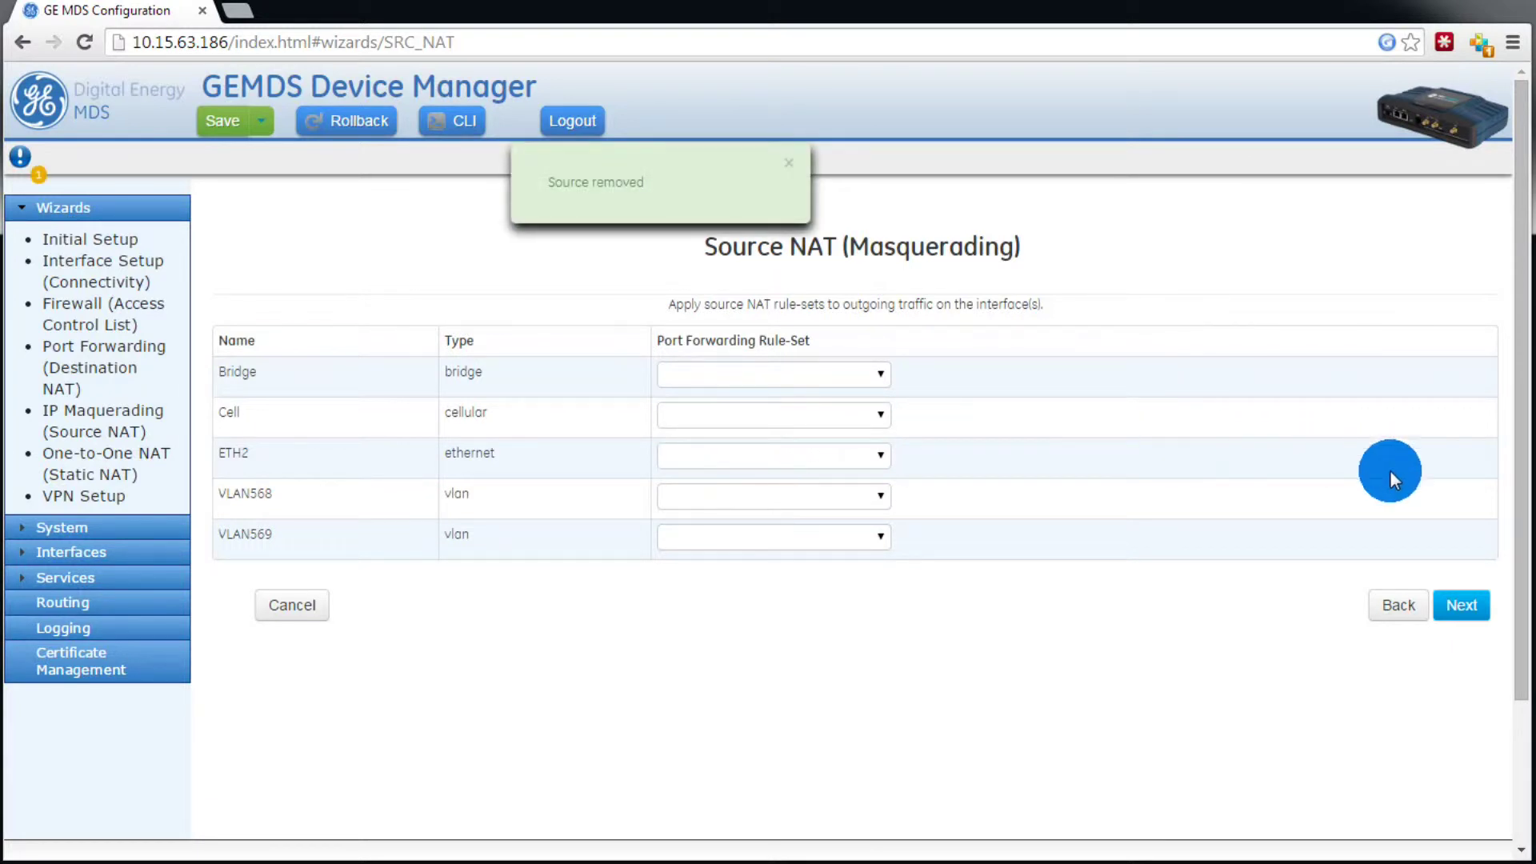
click(1454, 606)
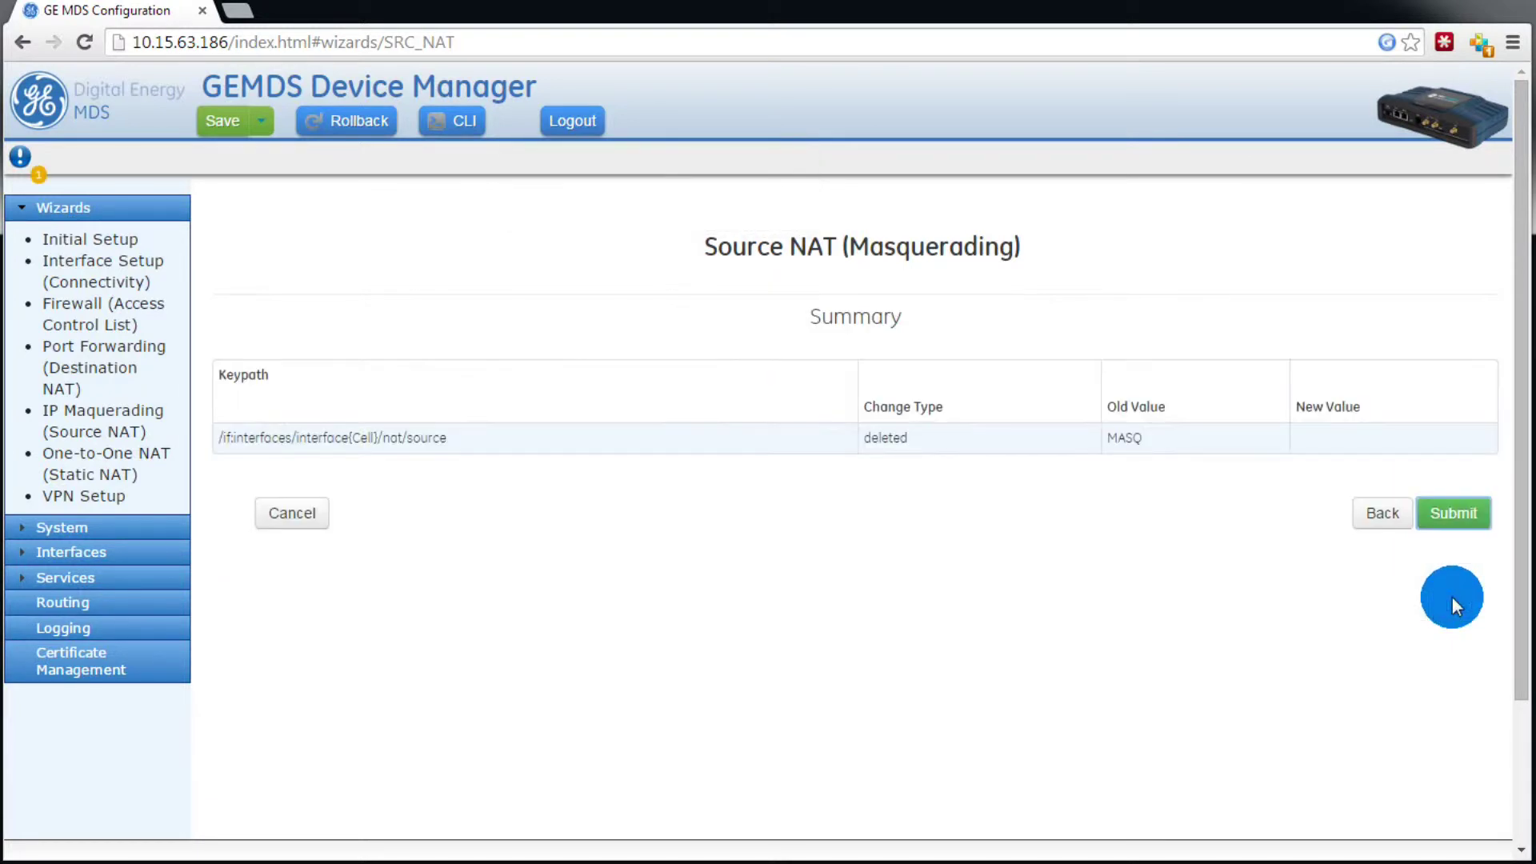
click(1448, 512)
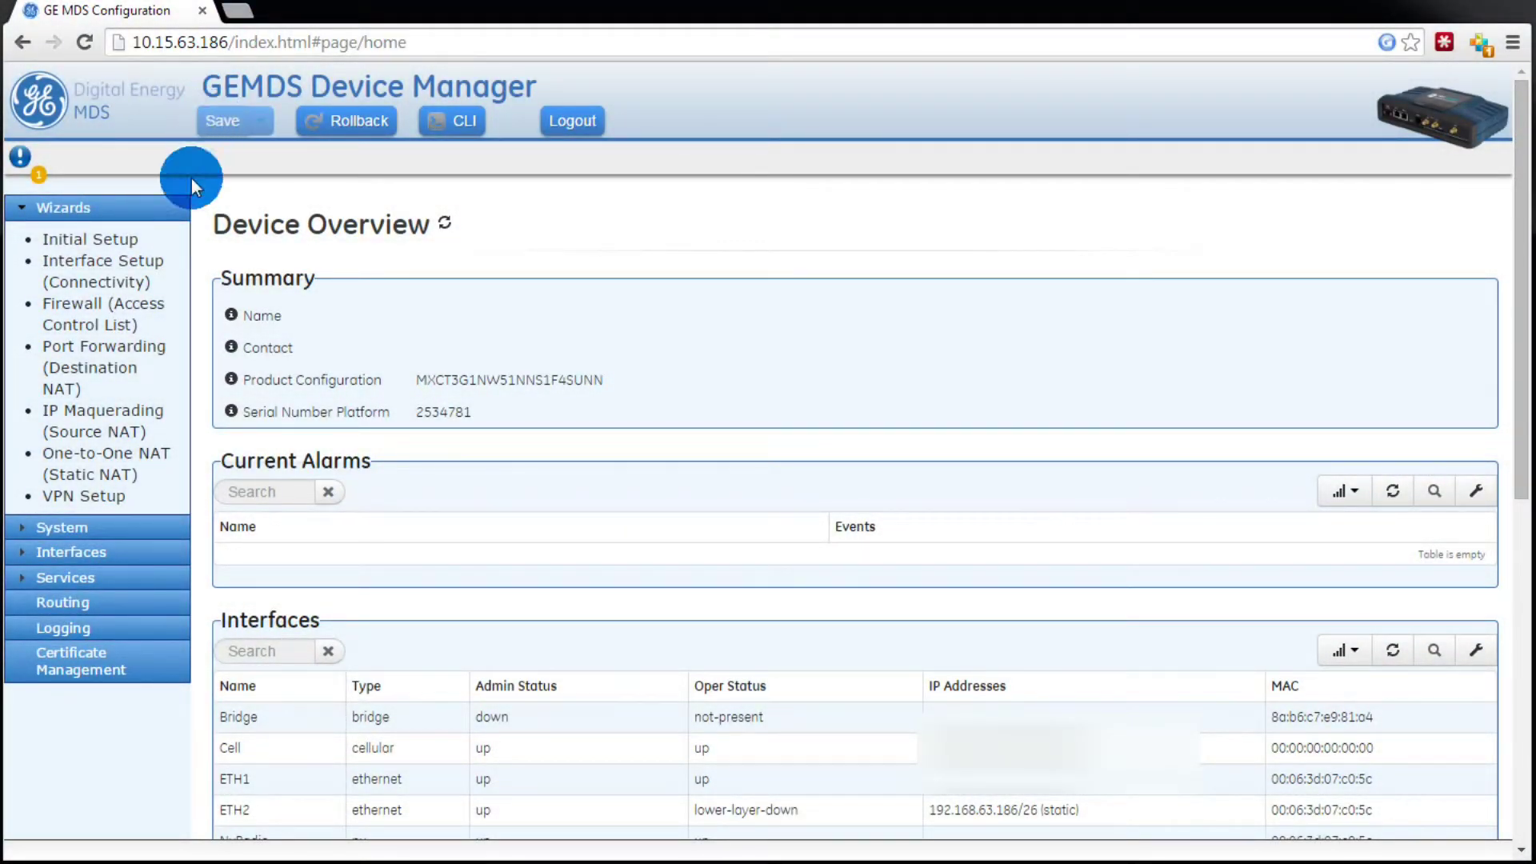
Step: Start the Firewall (Access Control List) wizard and edit the OUT_UNTRUSTED filter's rules
click(97, 317)
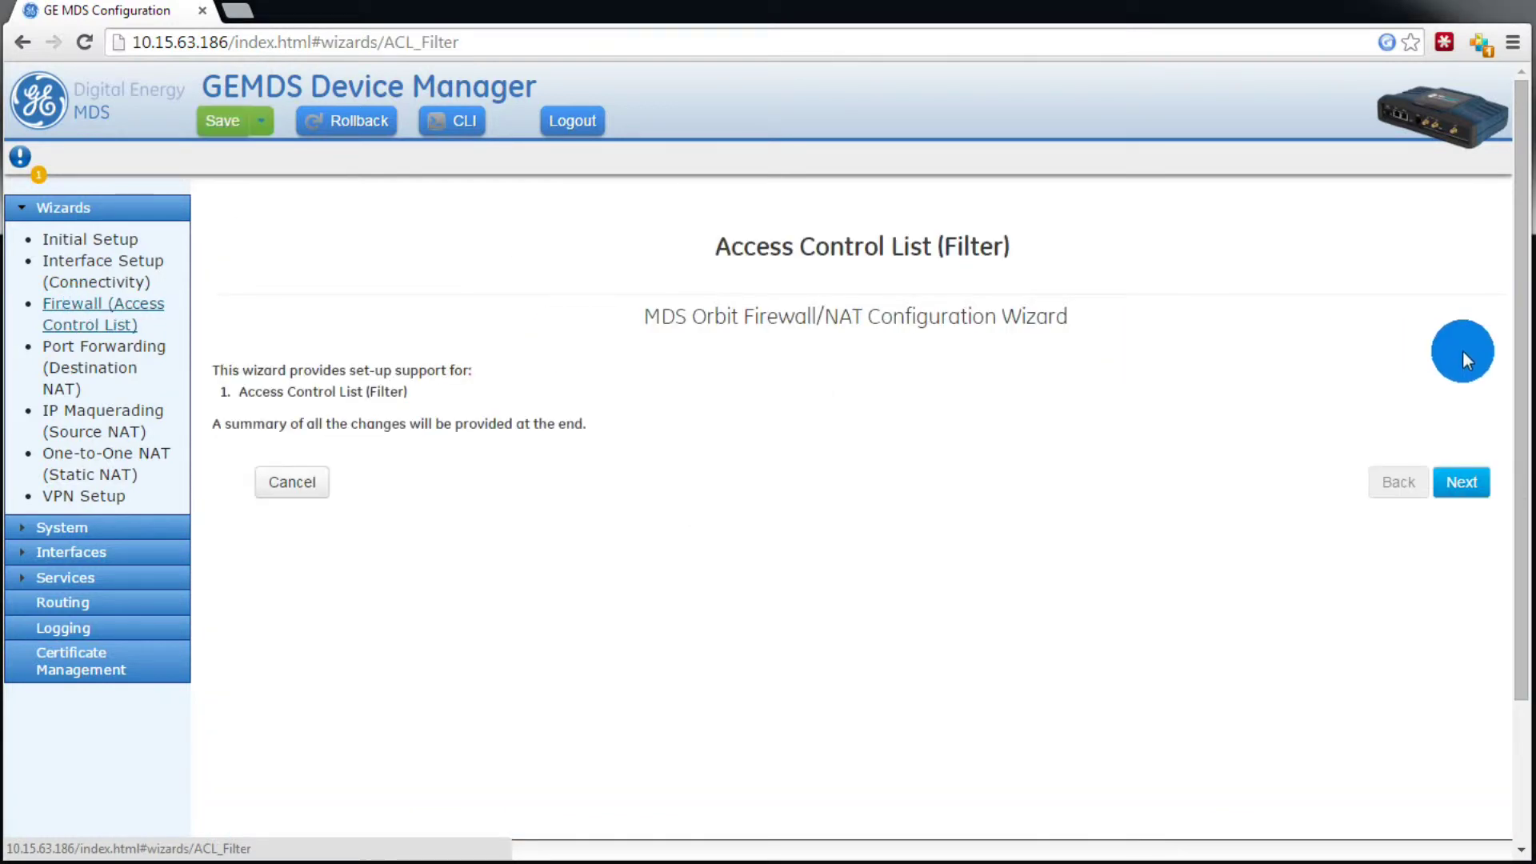
click(1466, 483)
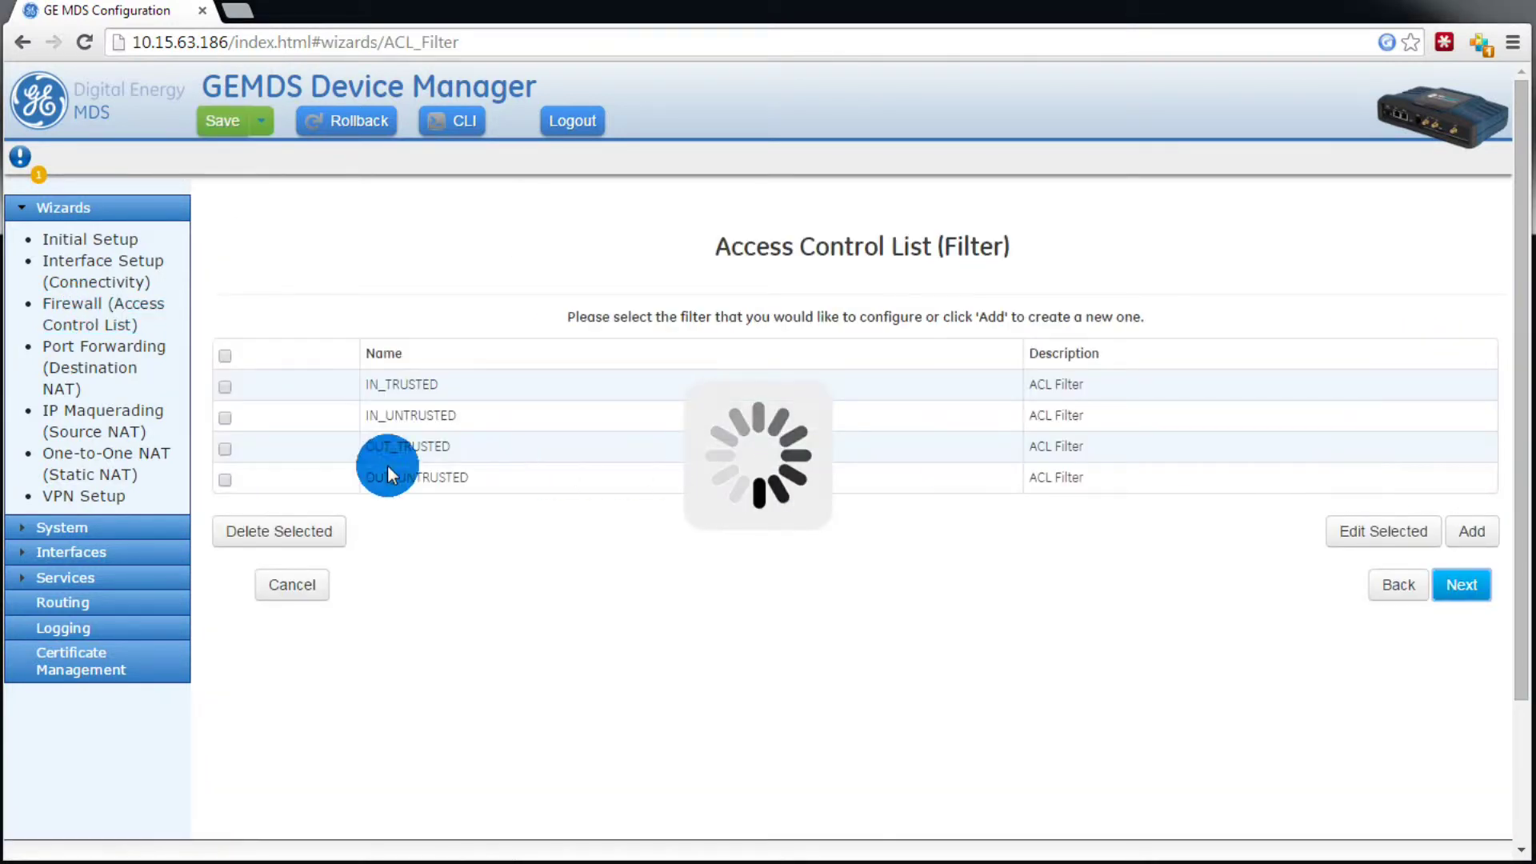
click(227, 480)
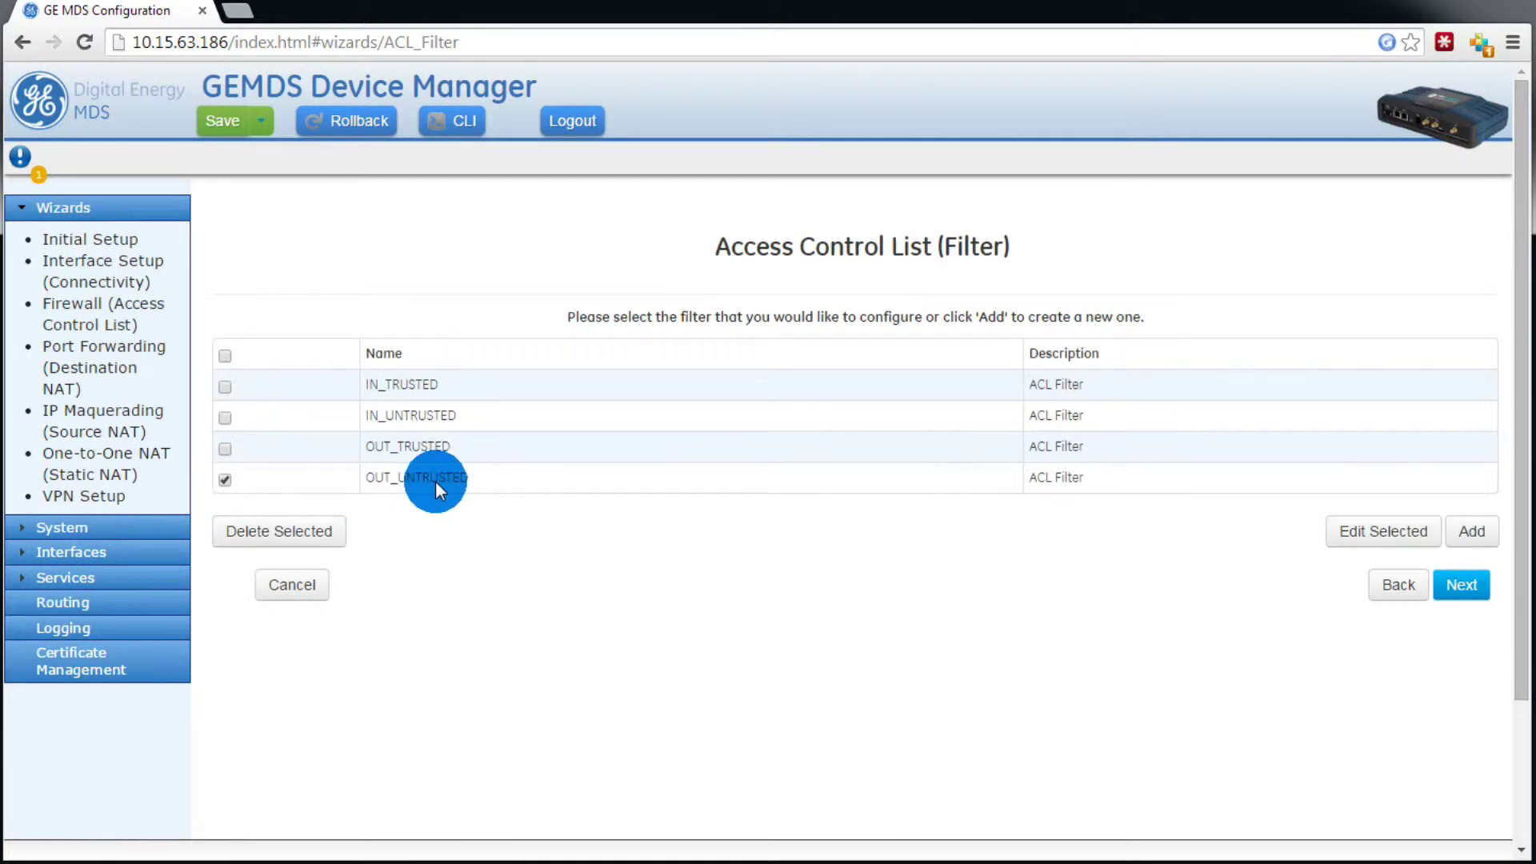
click(1391, 525)
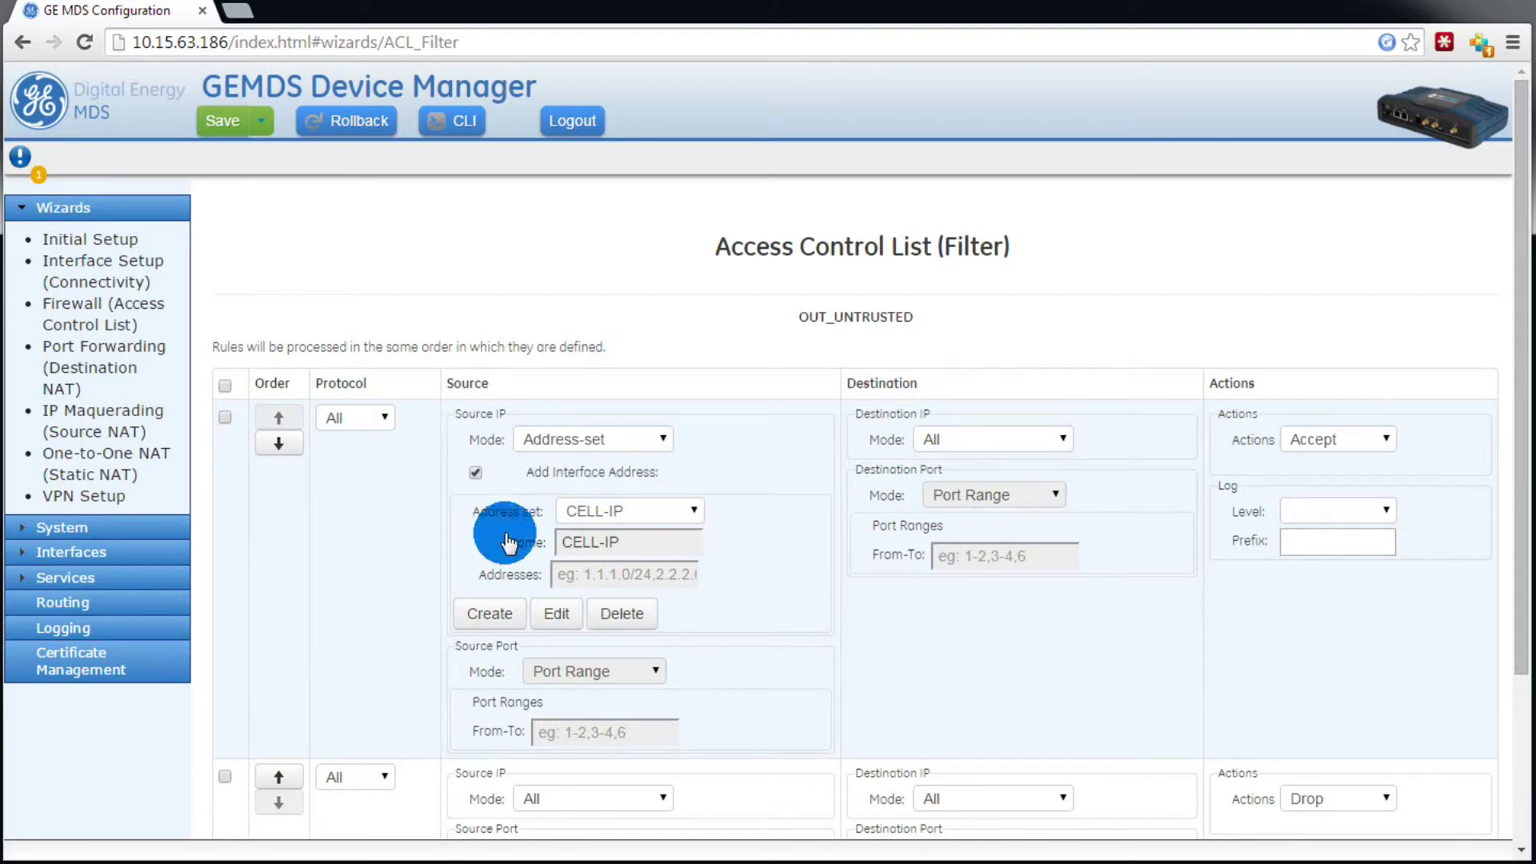
scroll(816, 539, down, 3)
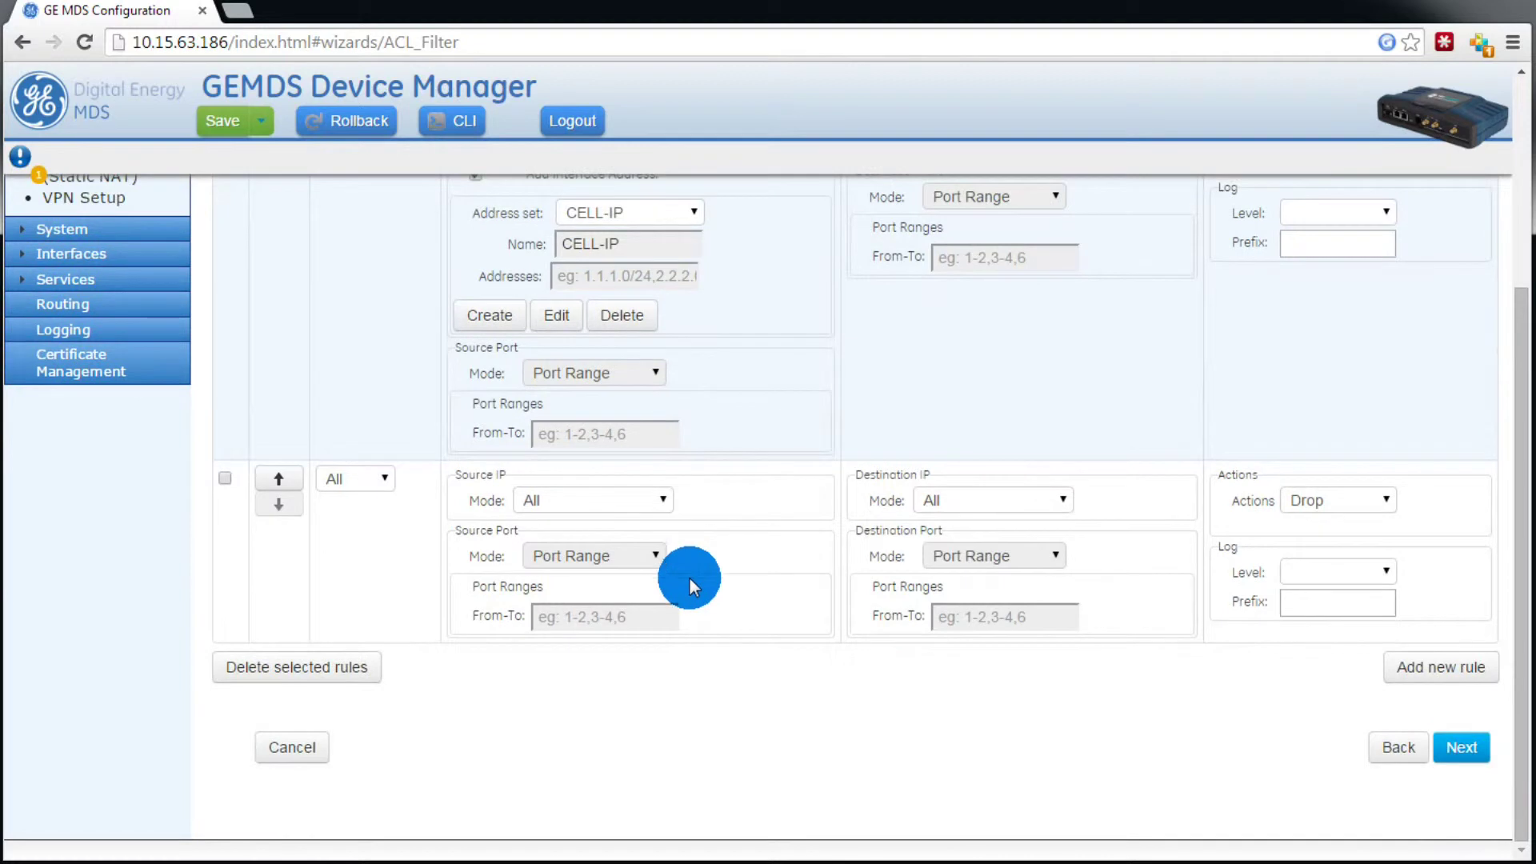
Step: Add a rule above the drop rule with source Address-set LOCAL-NETS
click(1464, 676)
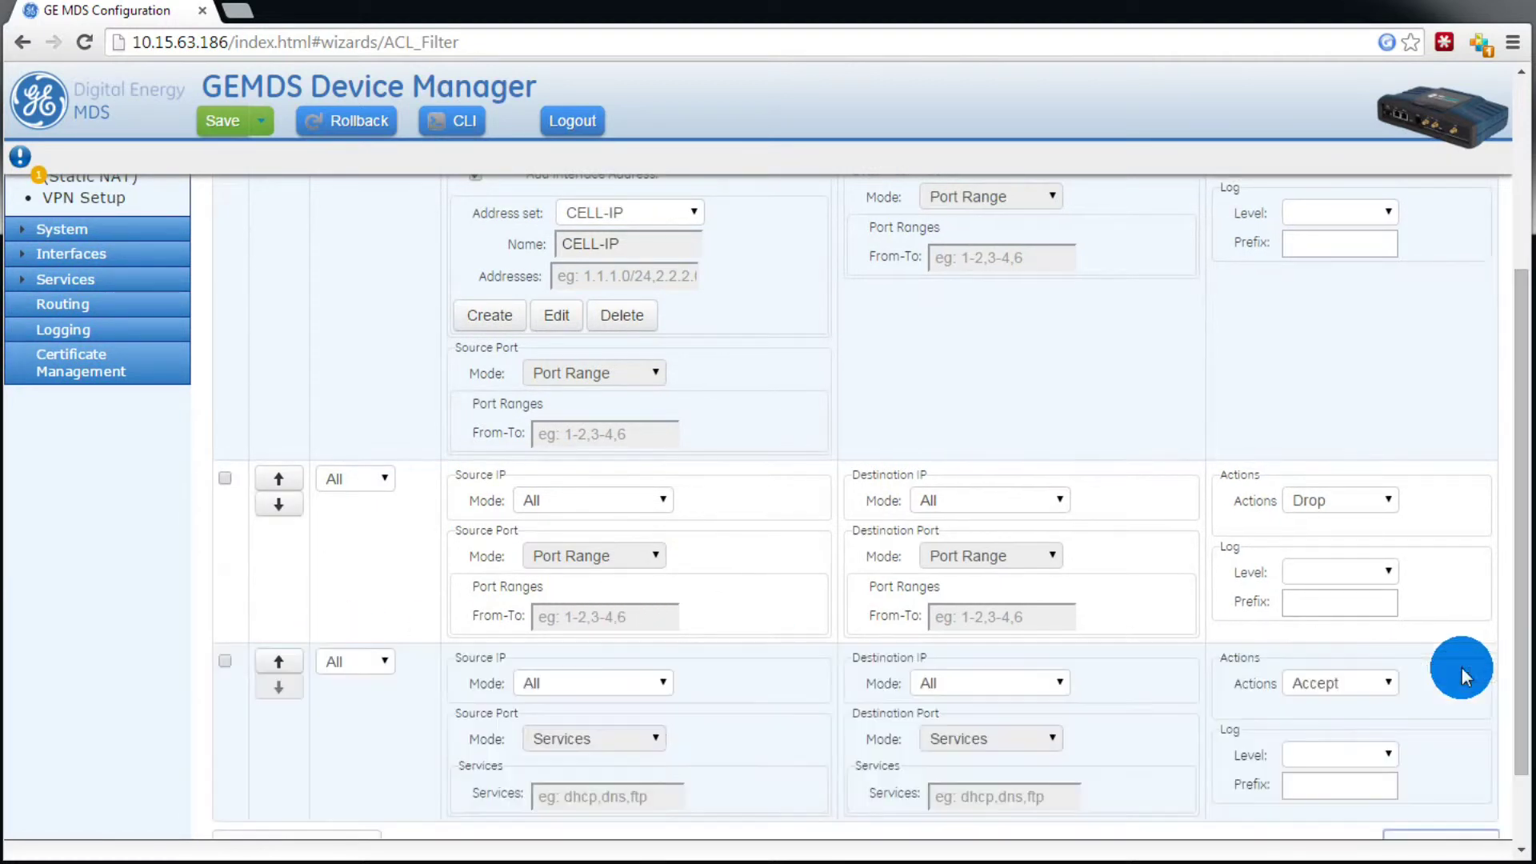
click(279, 661)
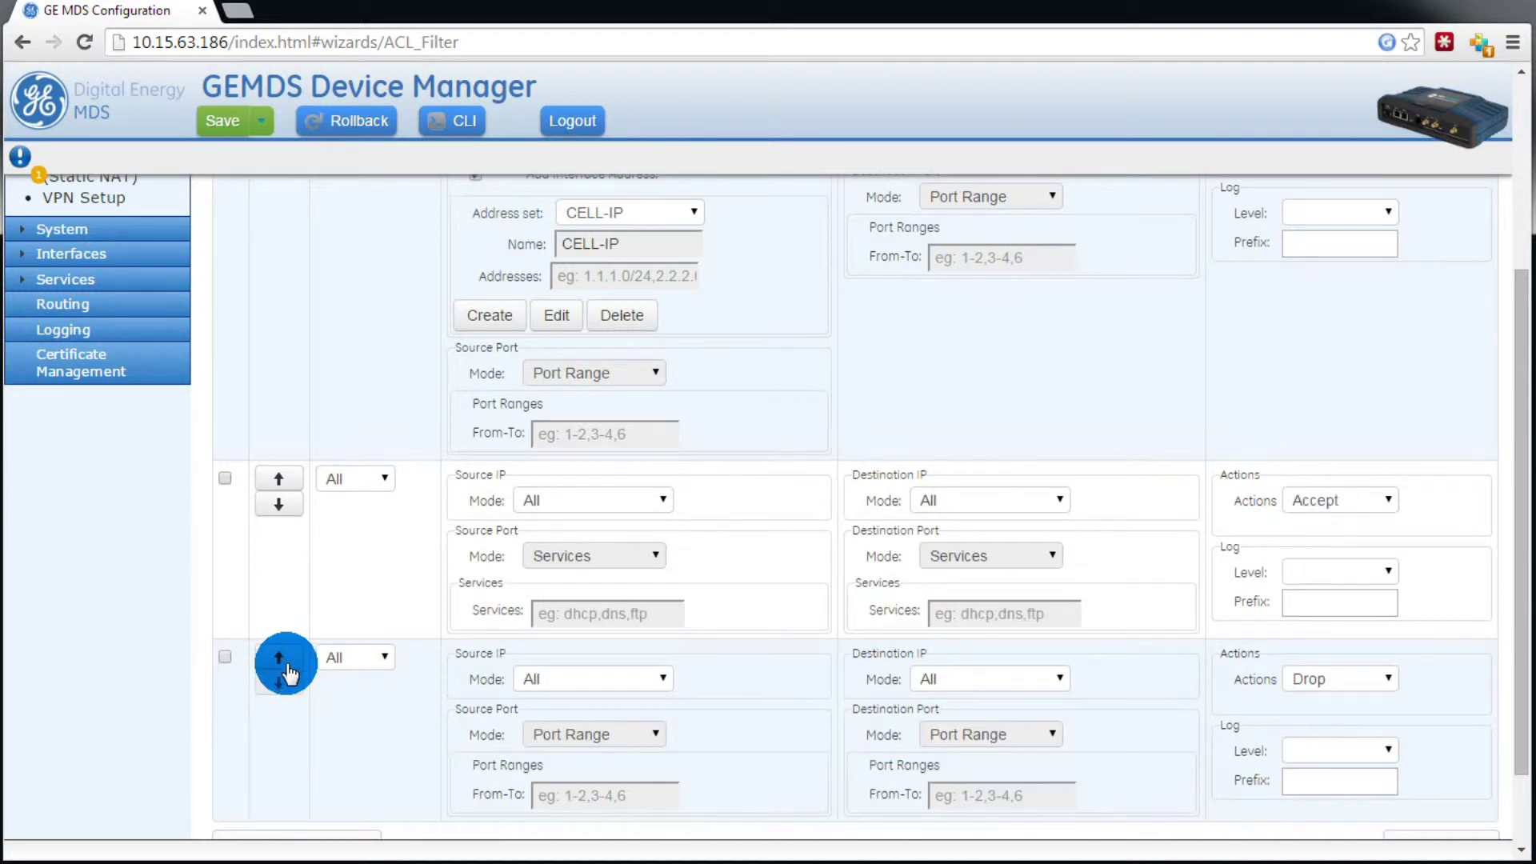
click(630, 506)
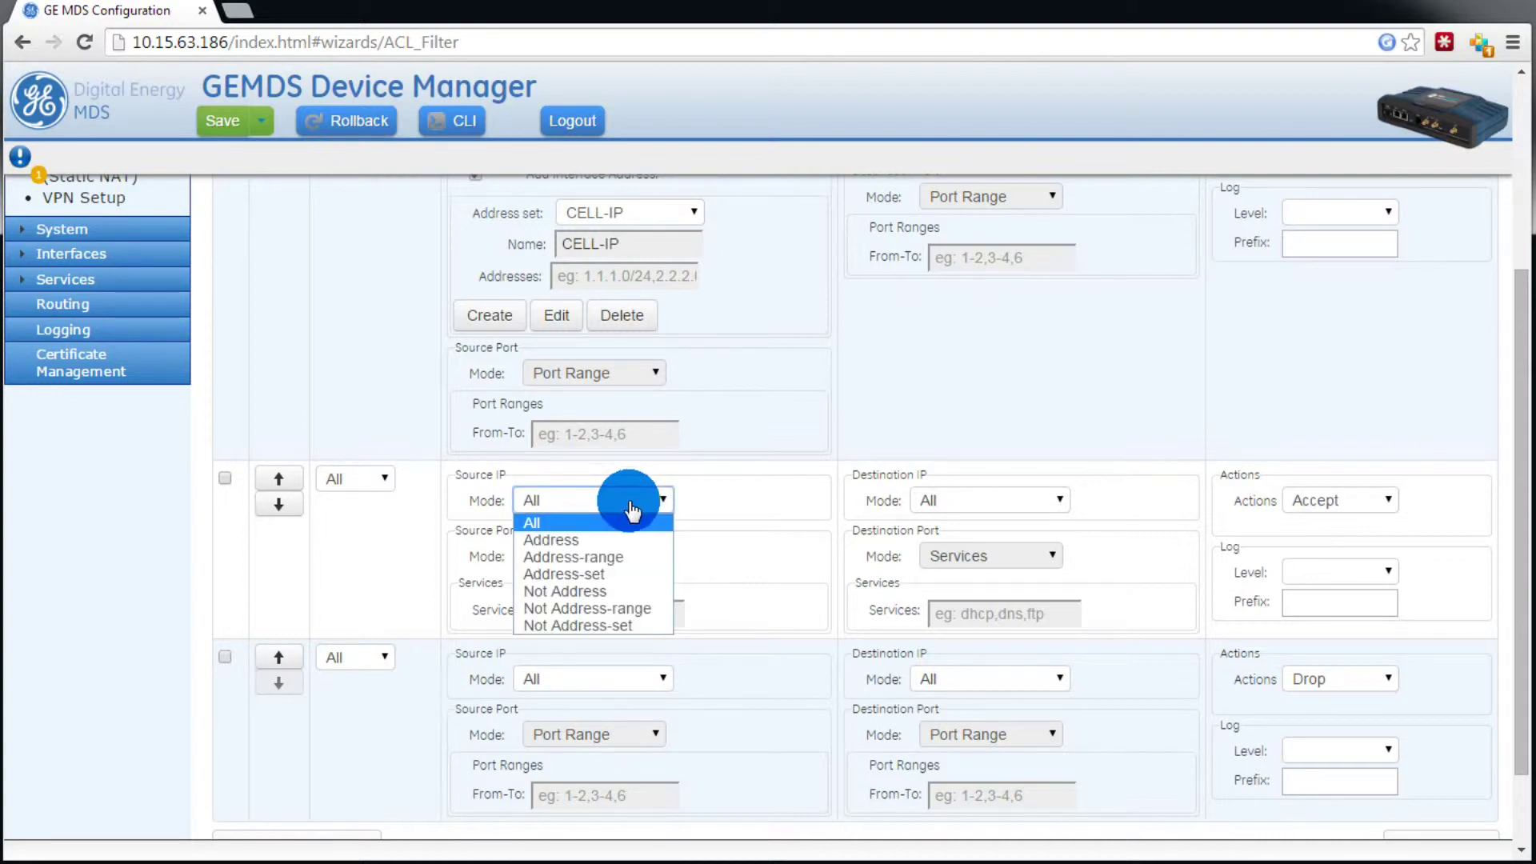
click(627, 573)
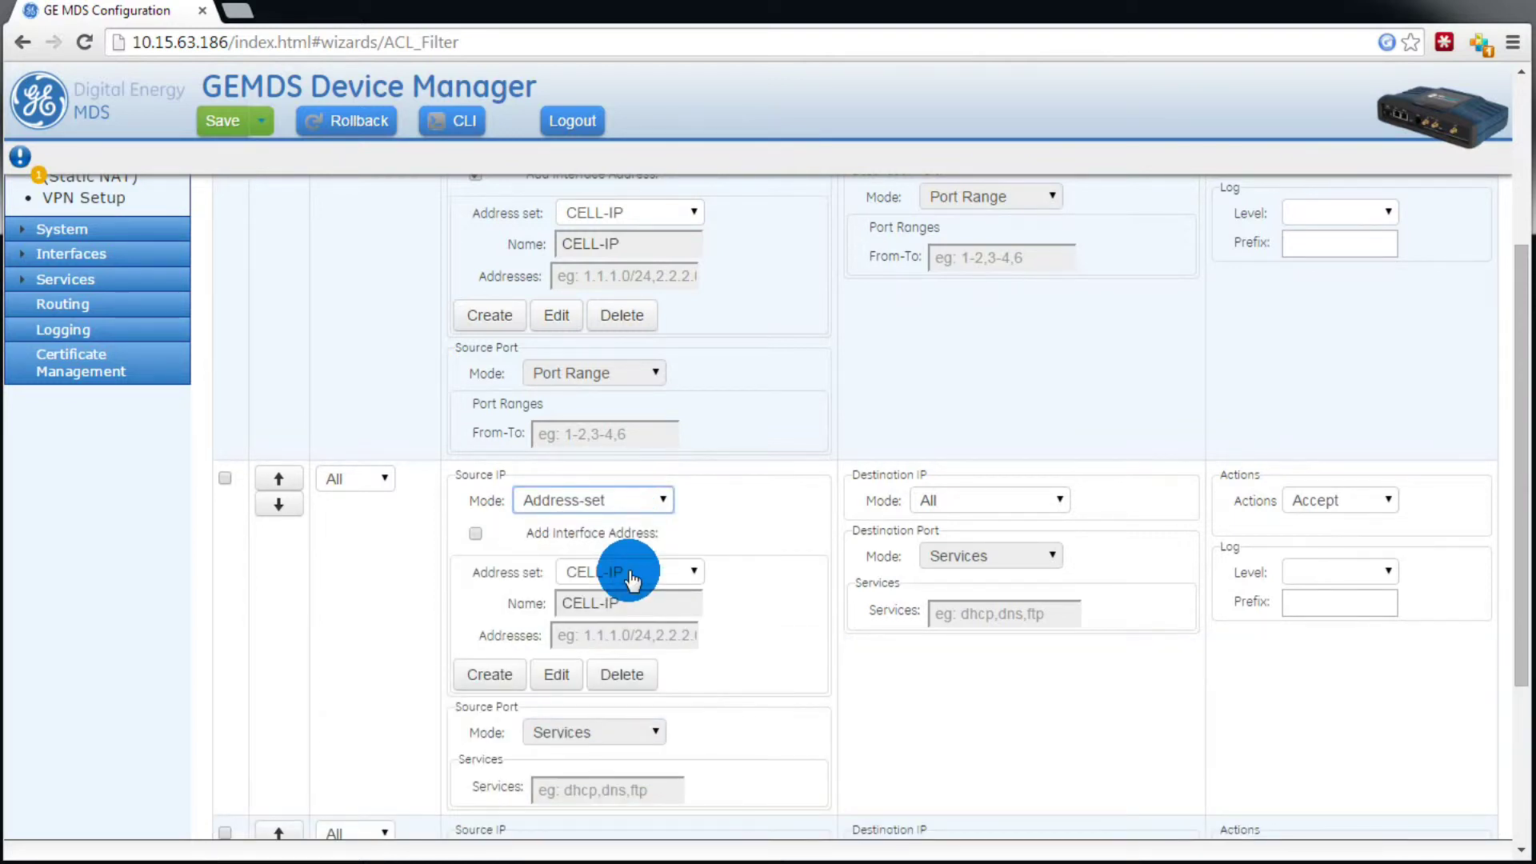
click(693, 572)
click(661, 604)
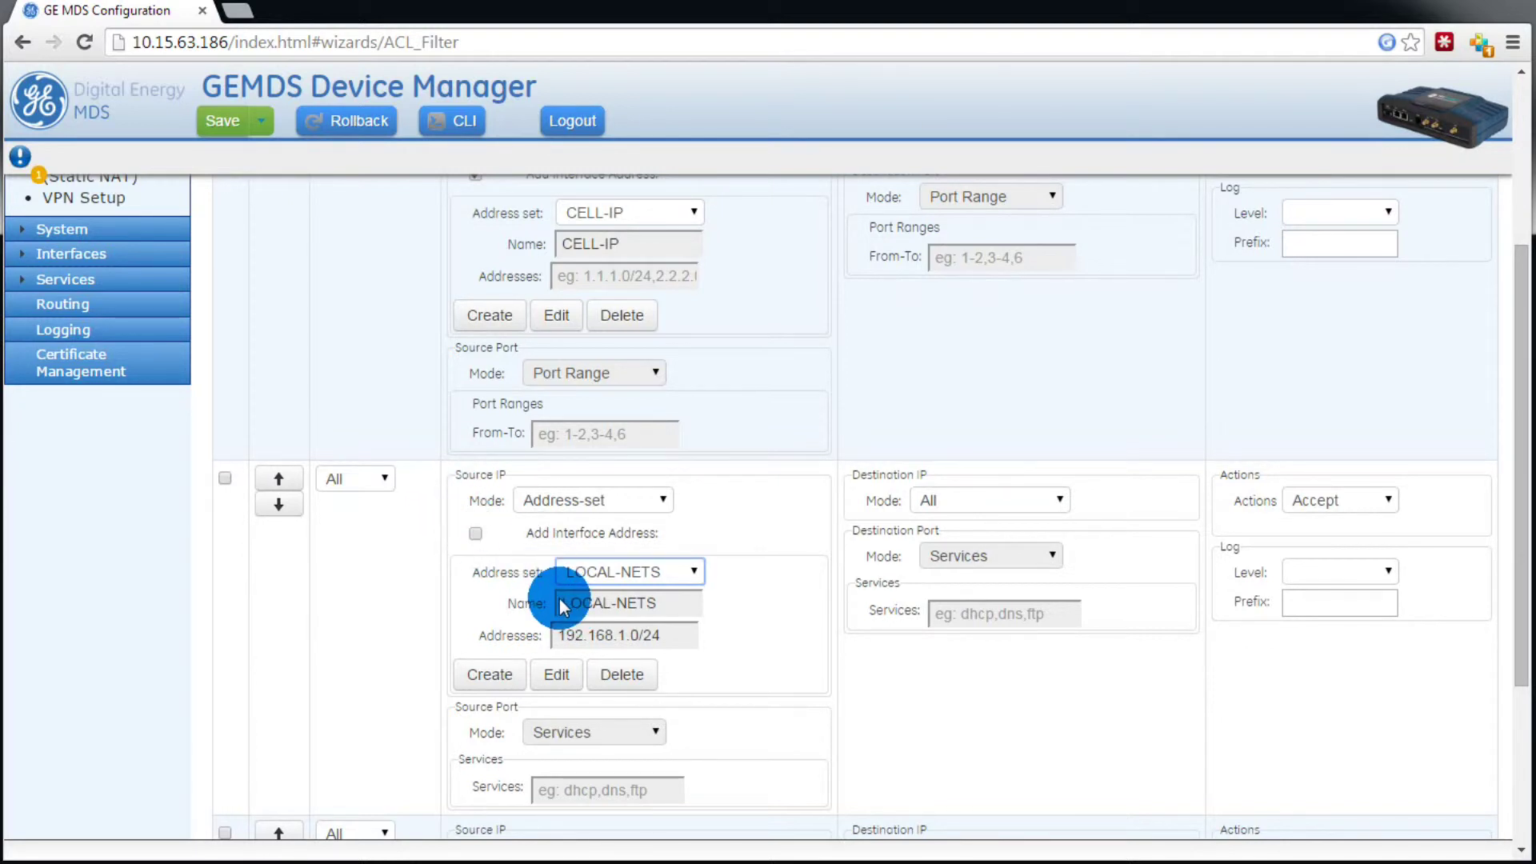
Step: Change the LOCAL-NETS address to 192.168.63.128/26 and save it
click(562, 673)
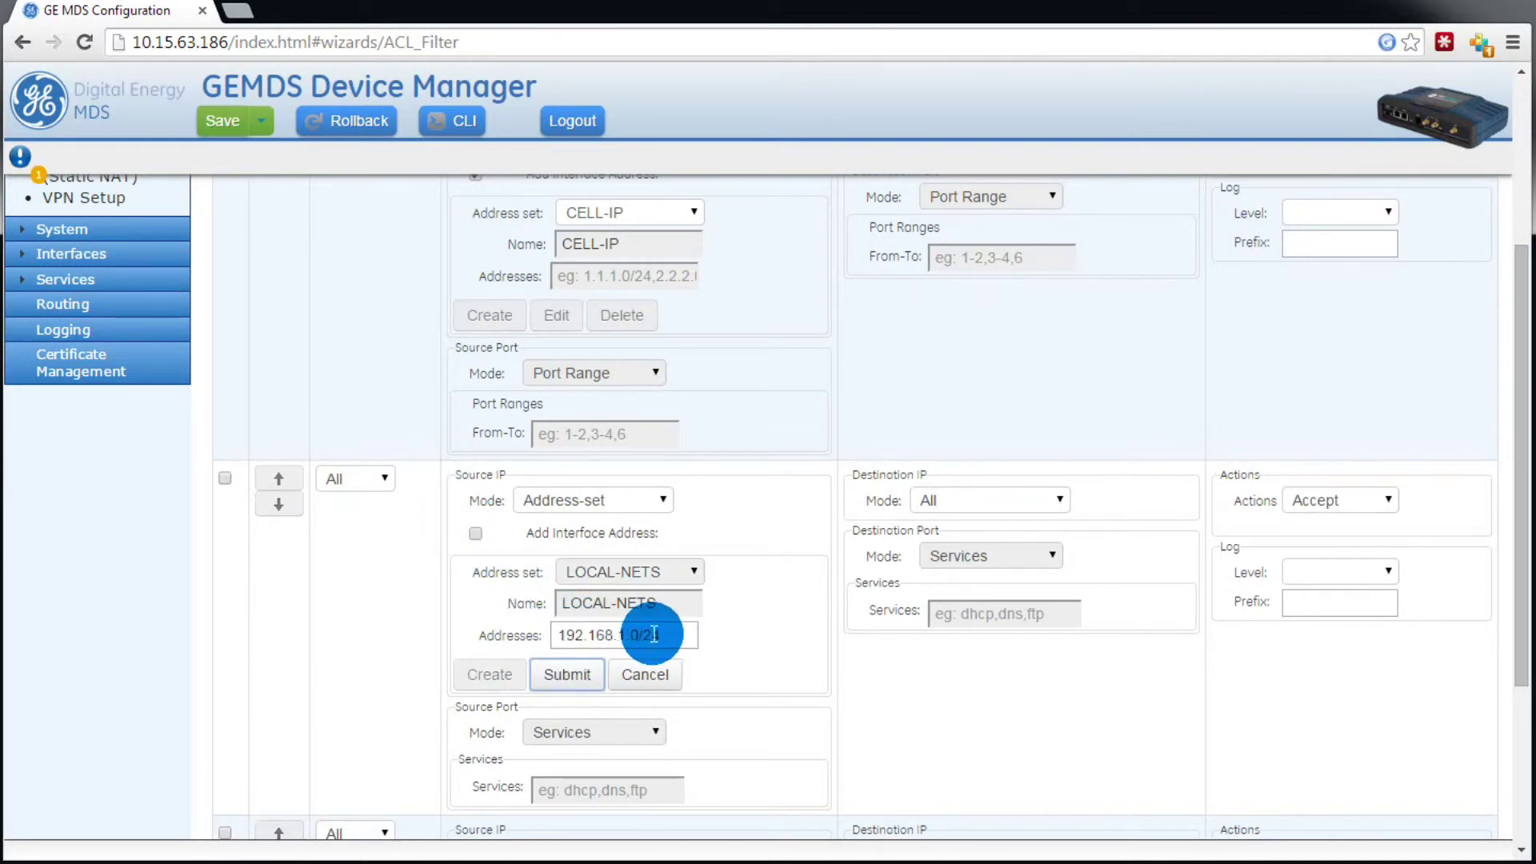
drag(670, 635, 495, 643)
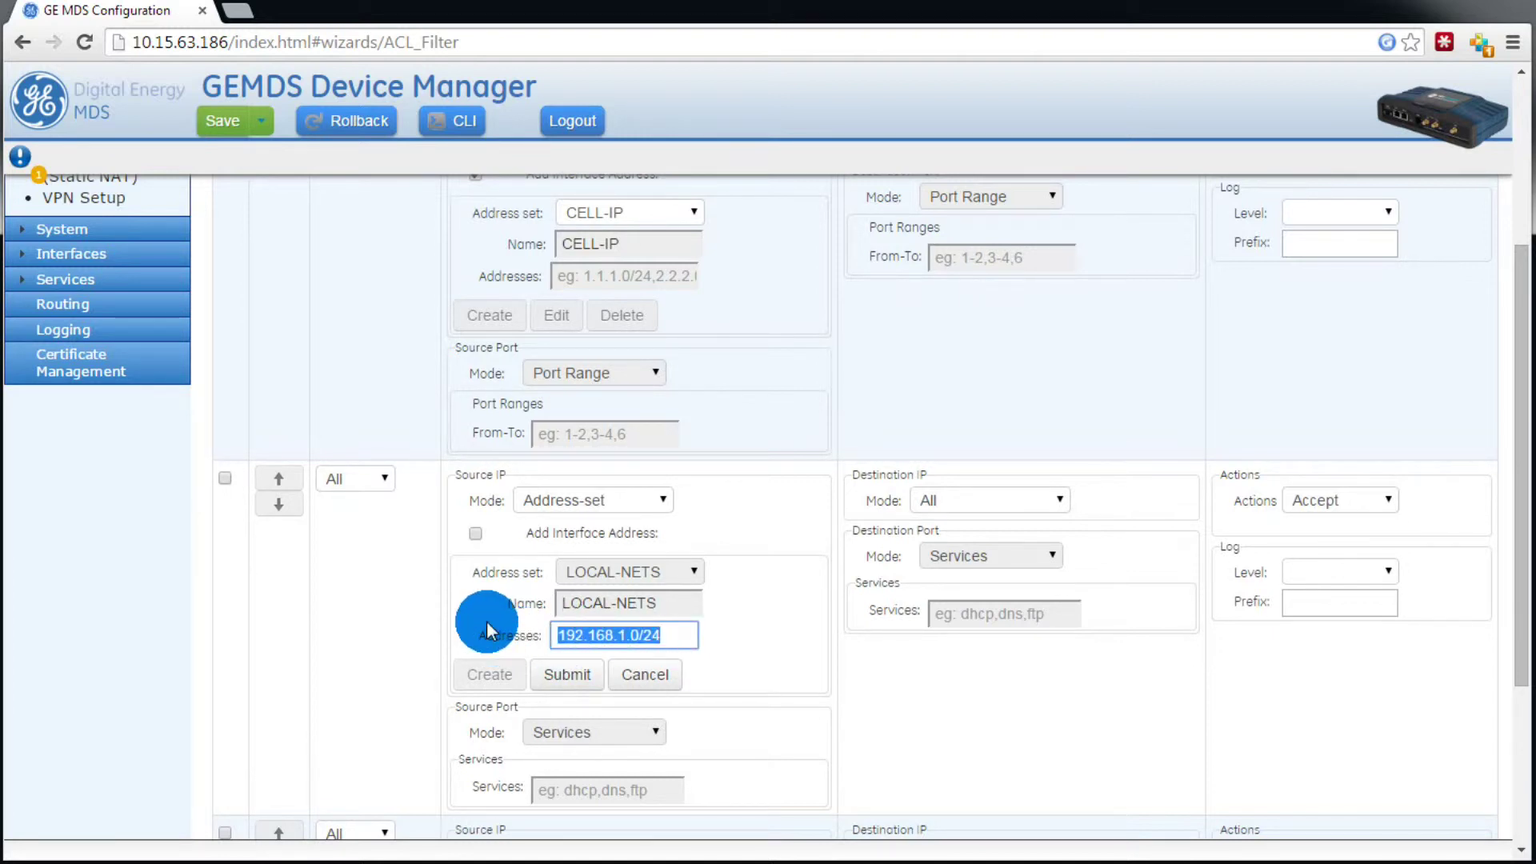
text(192.168)
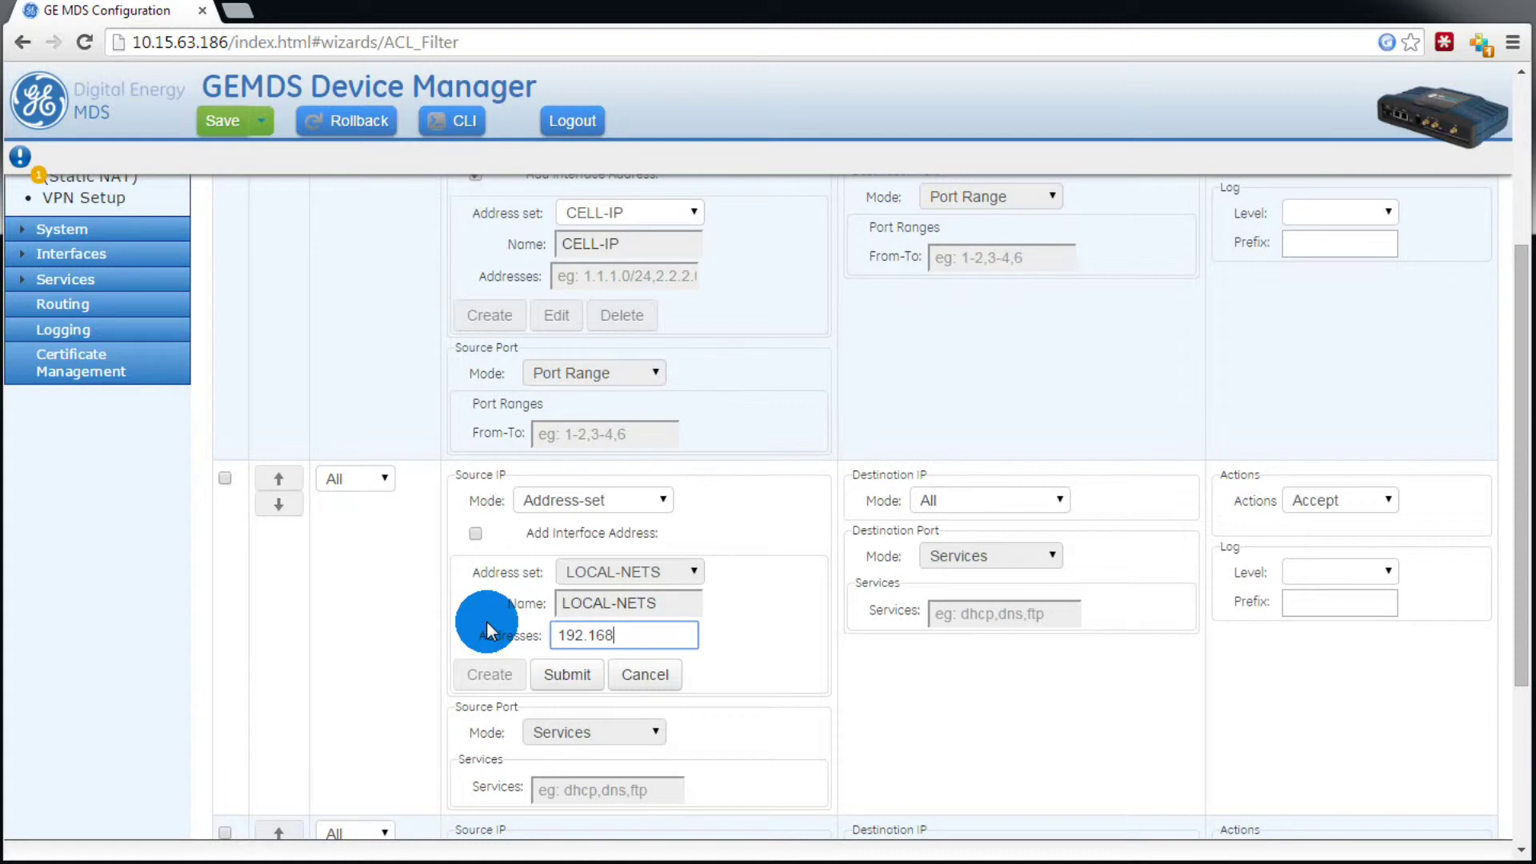
text(.63.128/26)
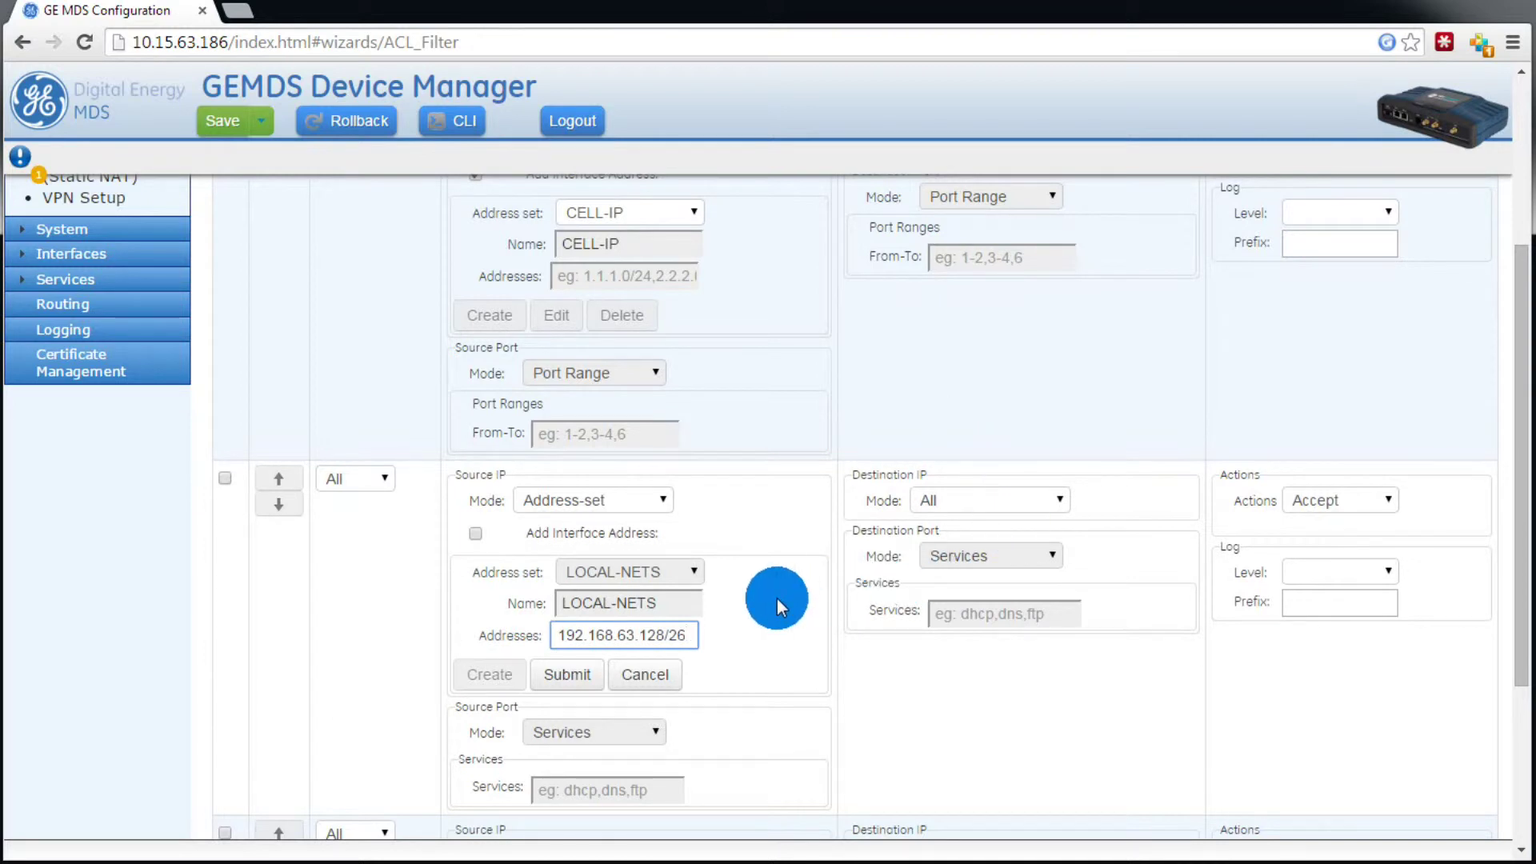
click(570, 676)
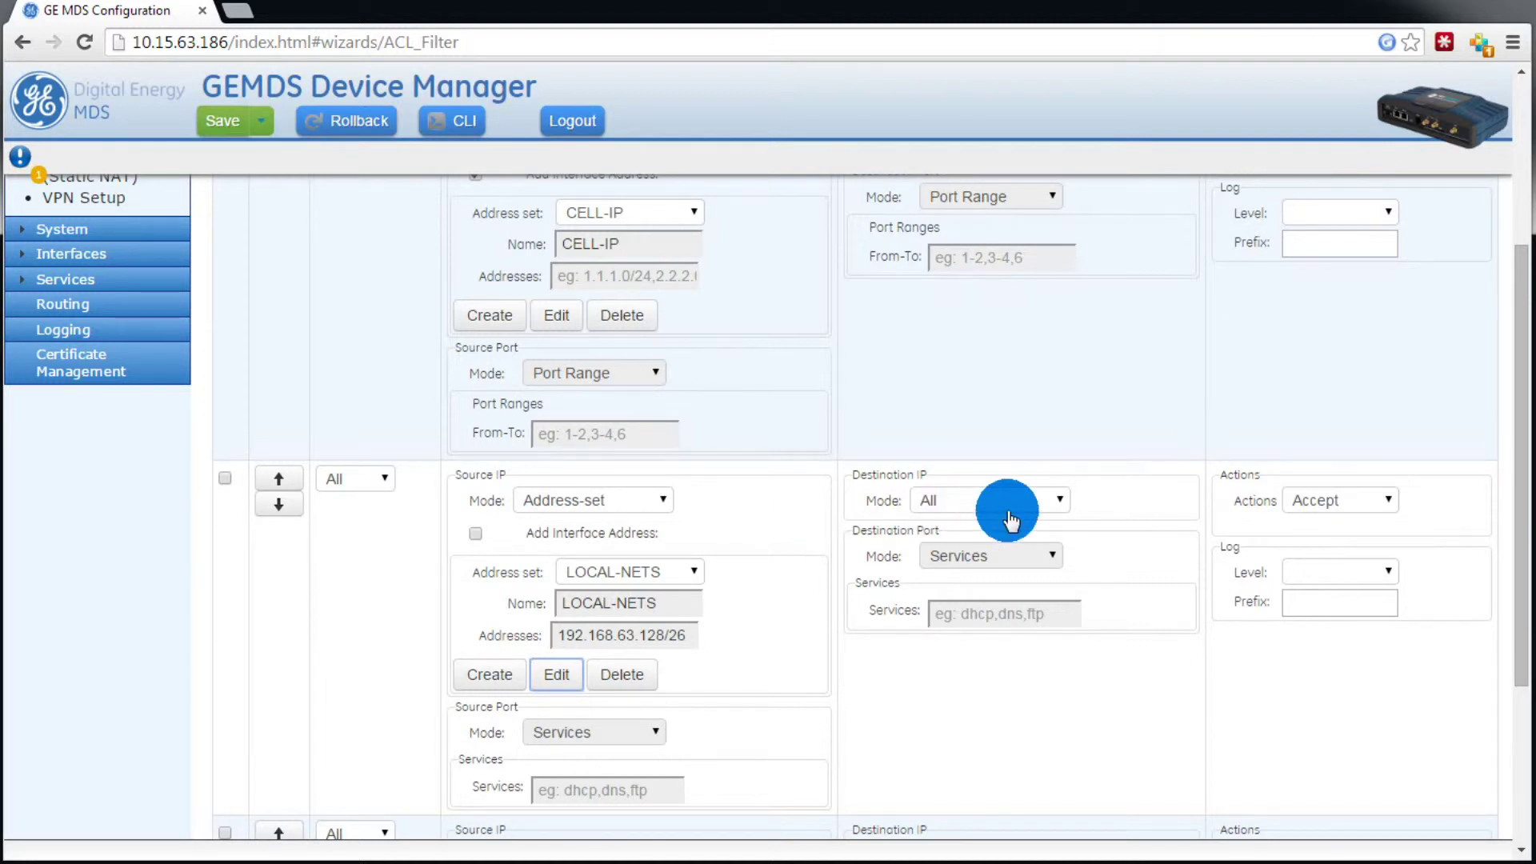
Step: Create REMOTE-NETS (10.15.63.128/26) as the excluded destination set, then advance the wizard
click(1041, 504)
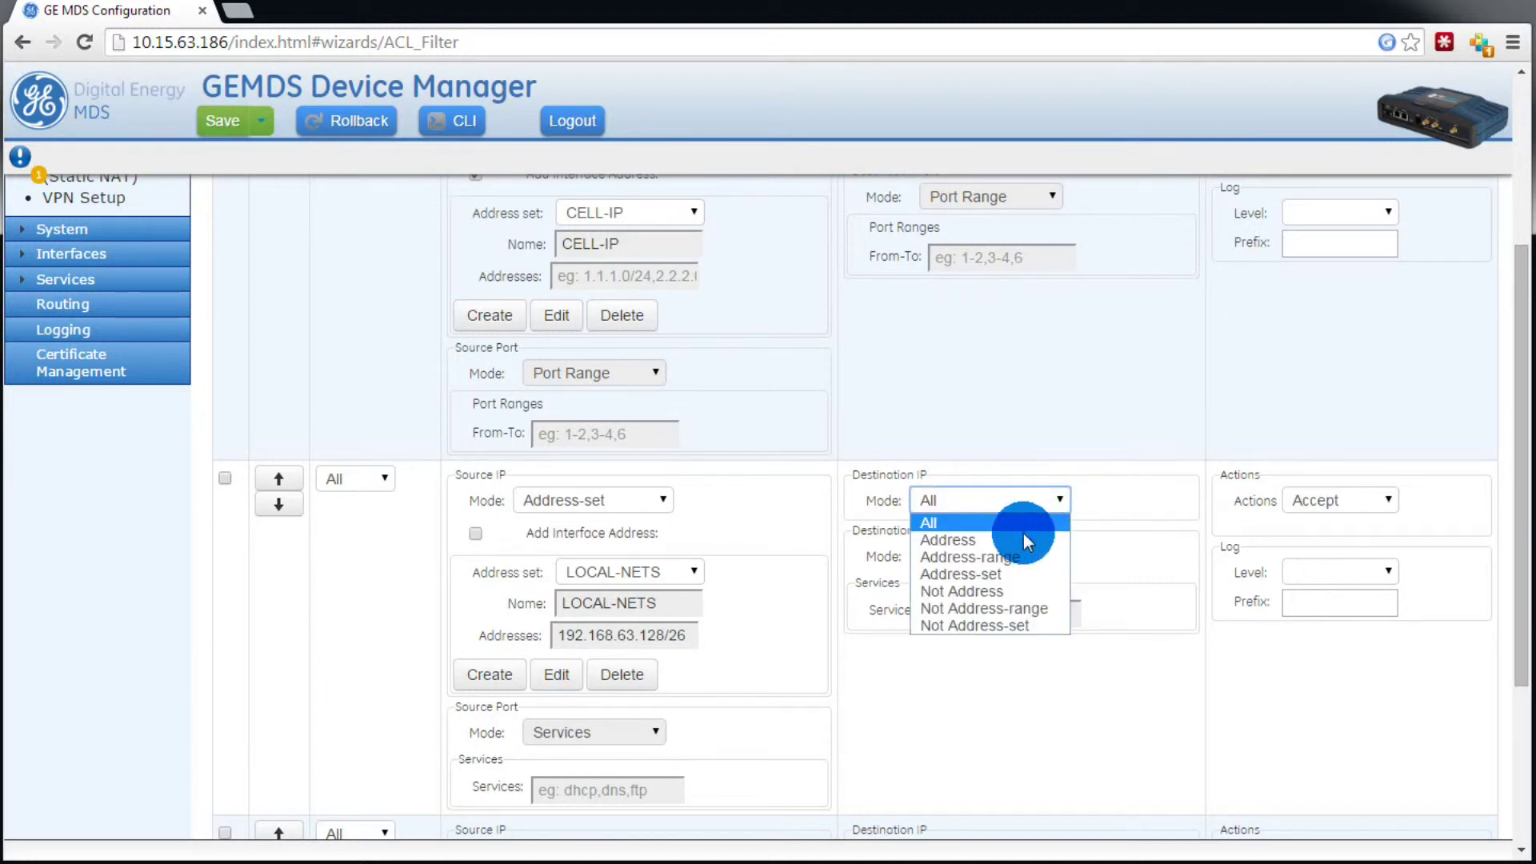
click(1020, 624)
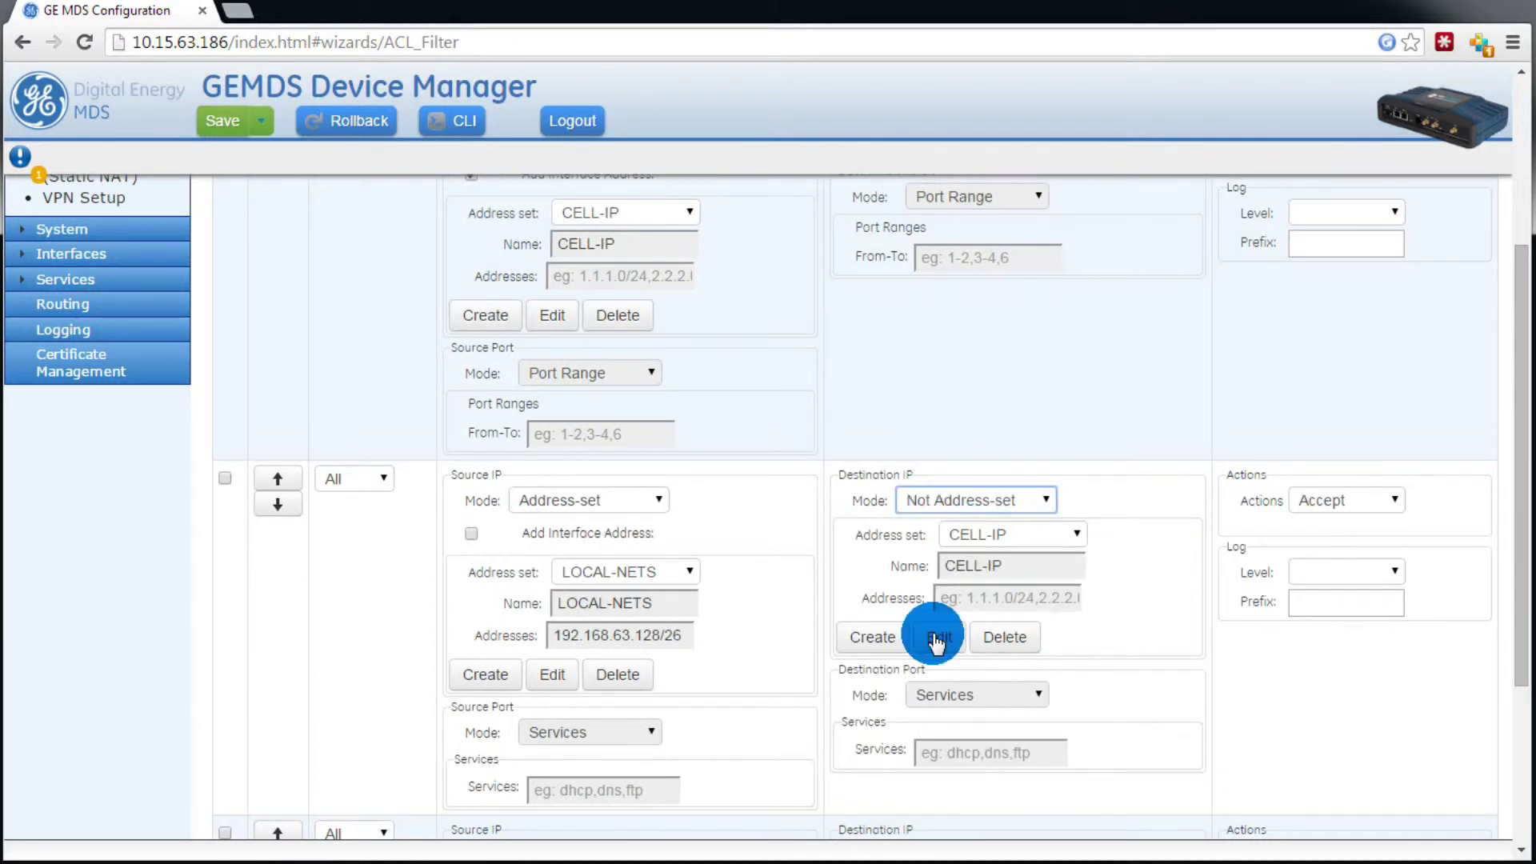
click(890, 640)
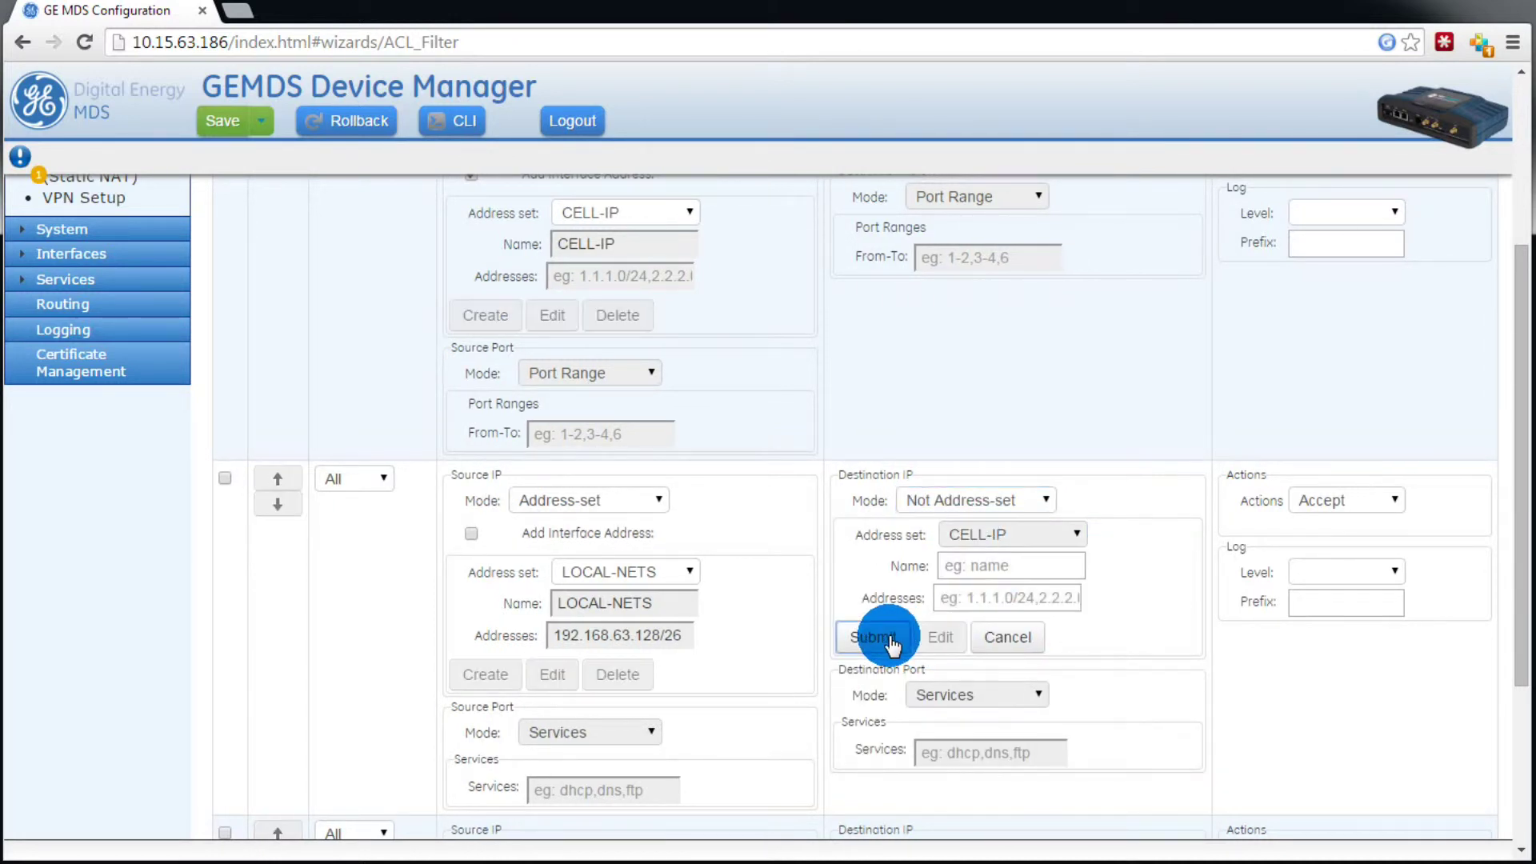
click(978, 568)
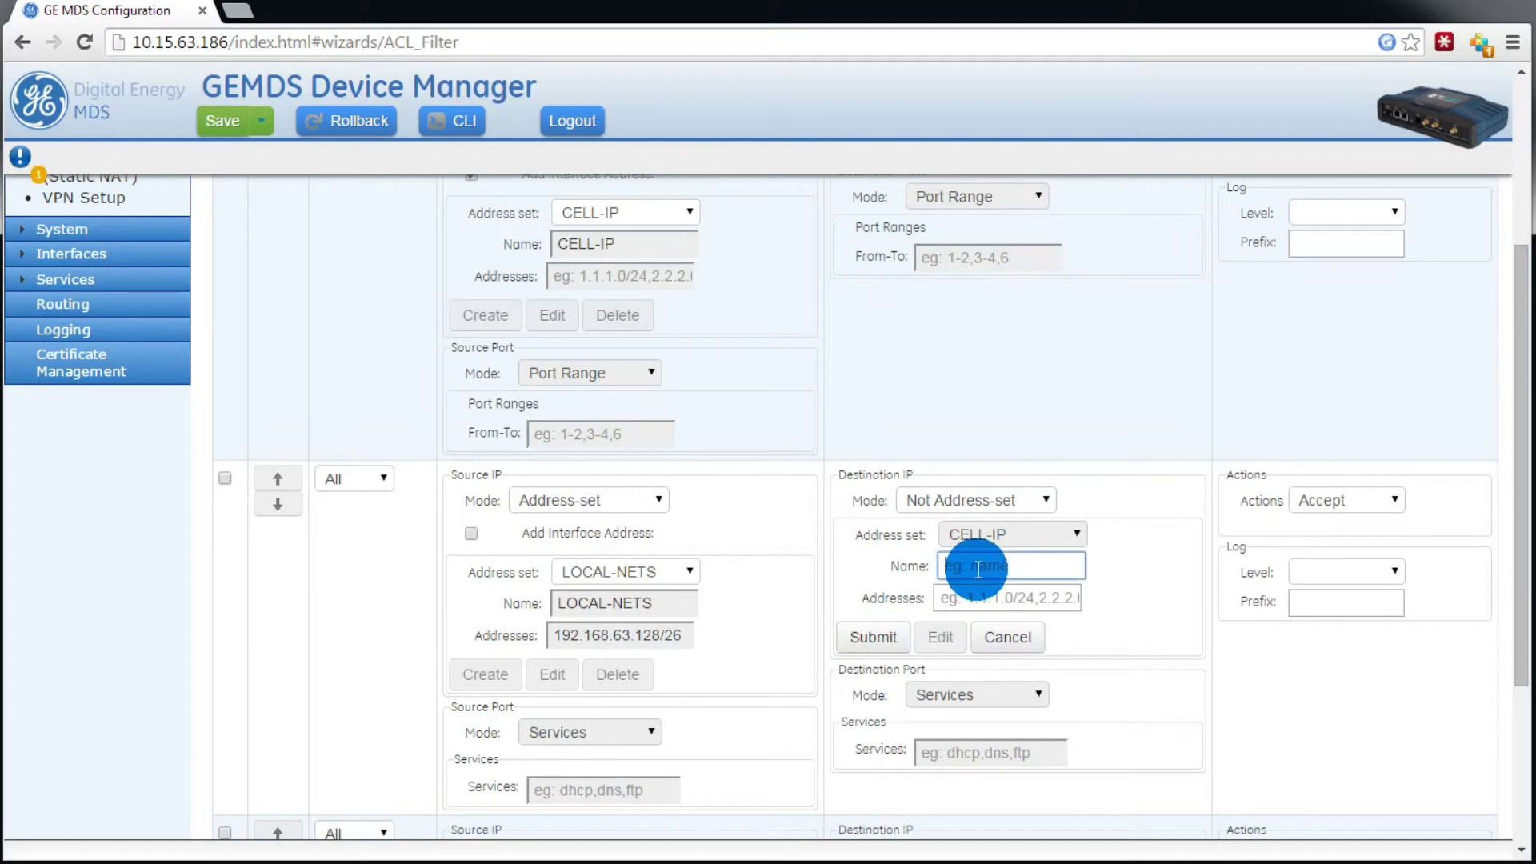
text(REMOTE-NETS)
click(980, 600)
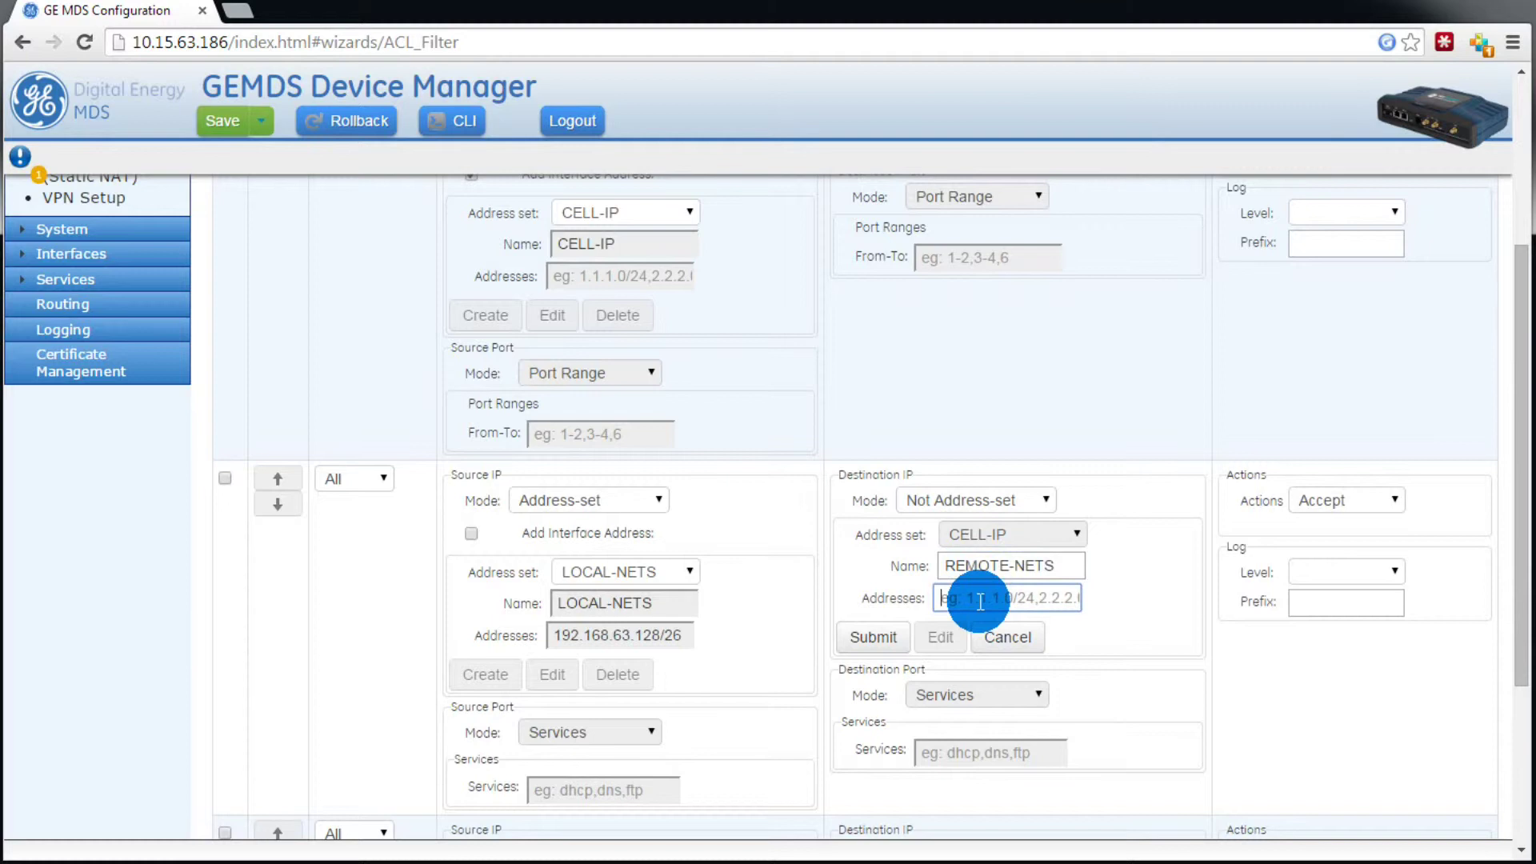
text(10.15.63.128/26)
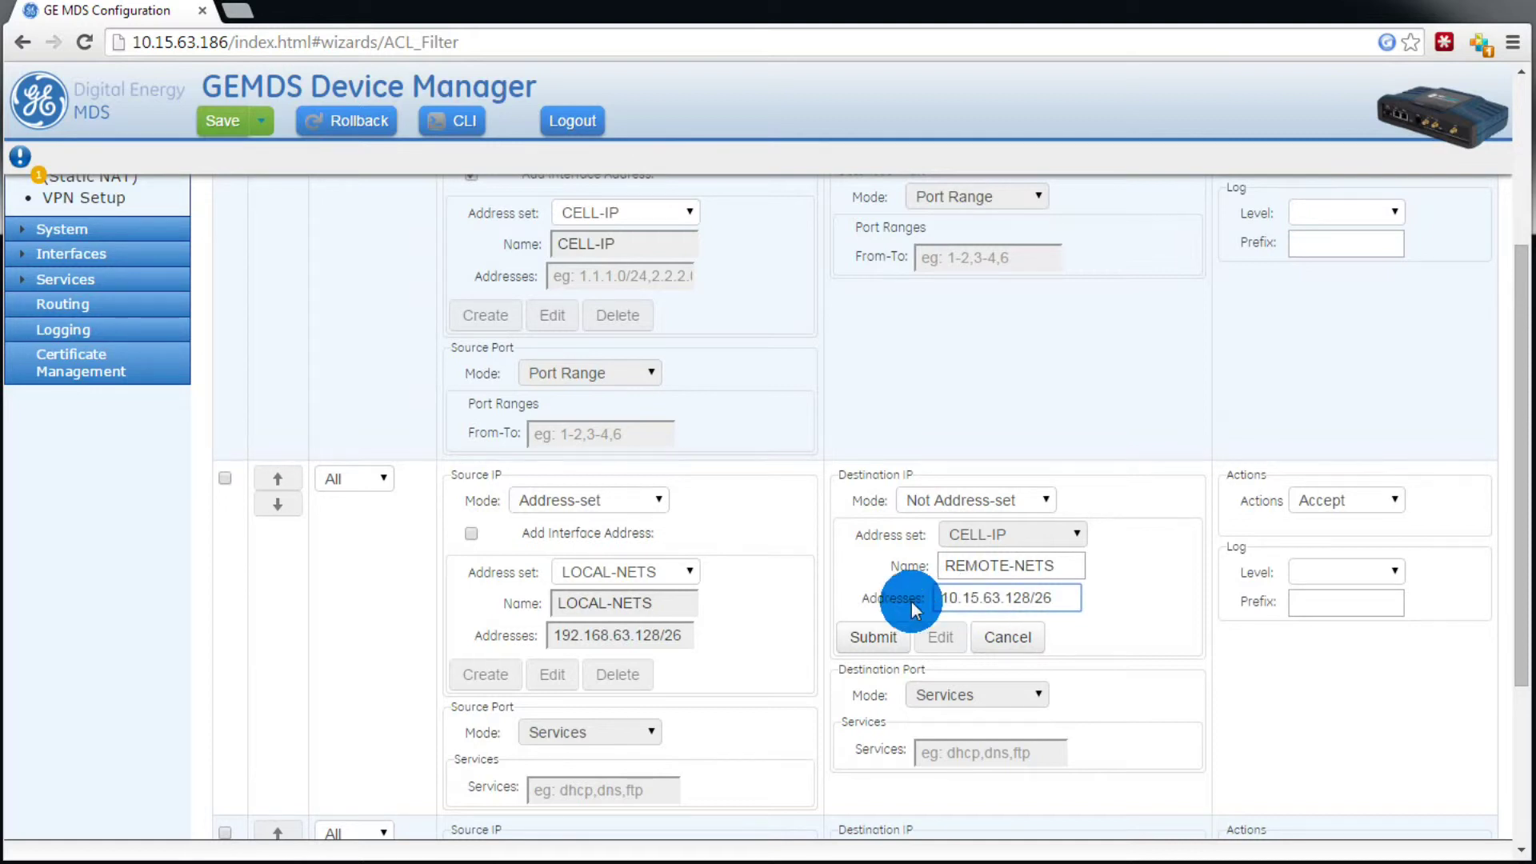
click(874, 637)
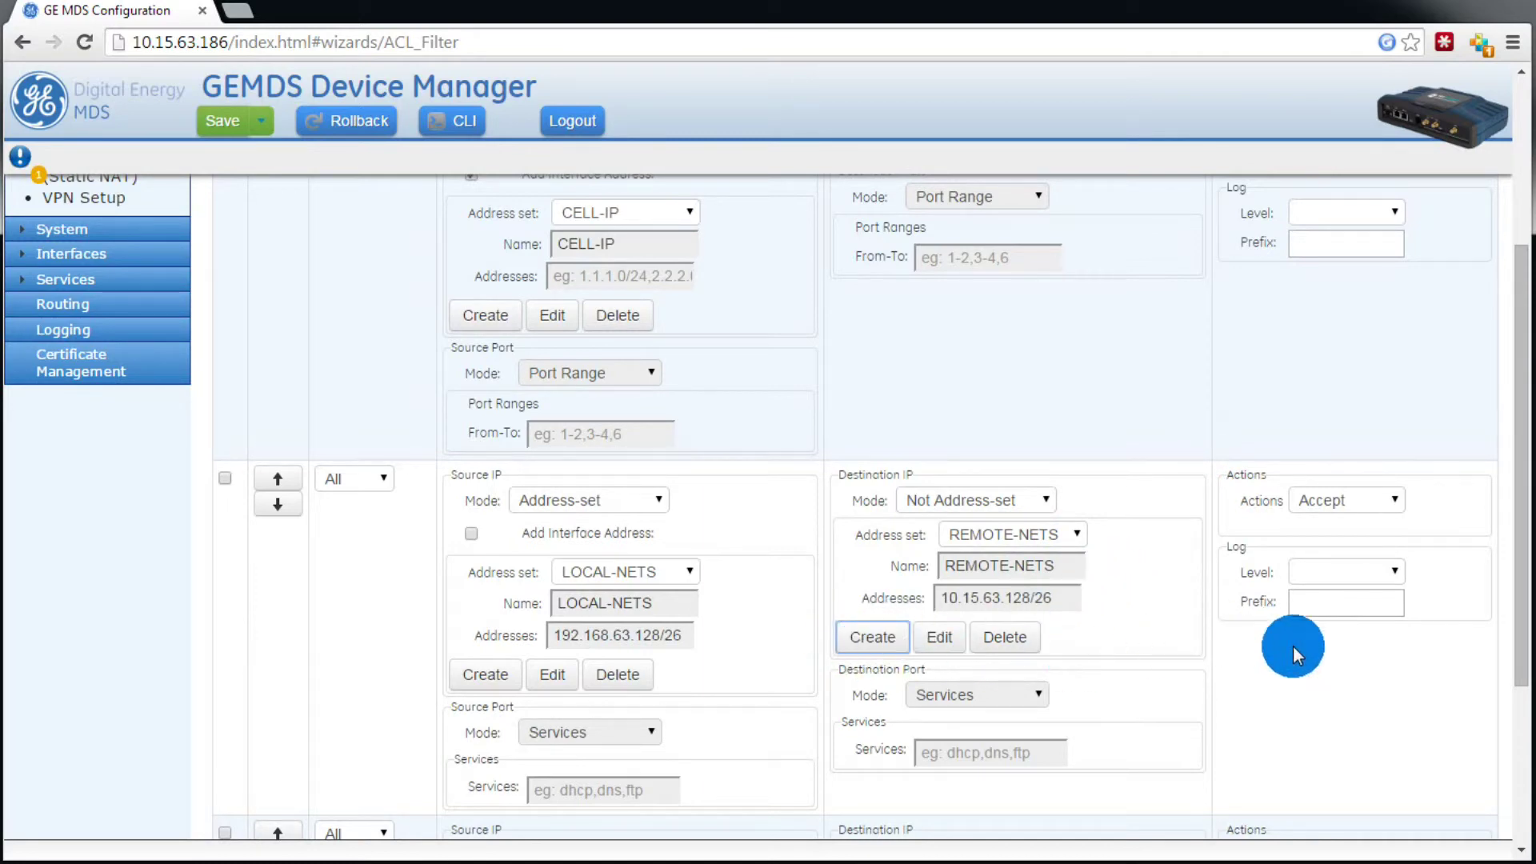
scroll(1293, 646, down, 4)
click(1463, 780)
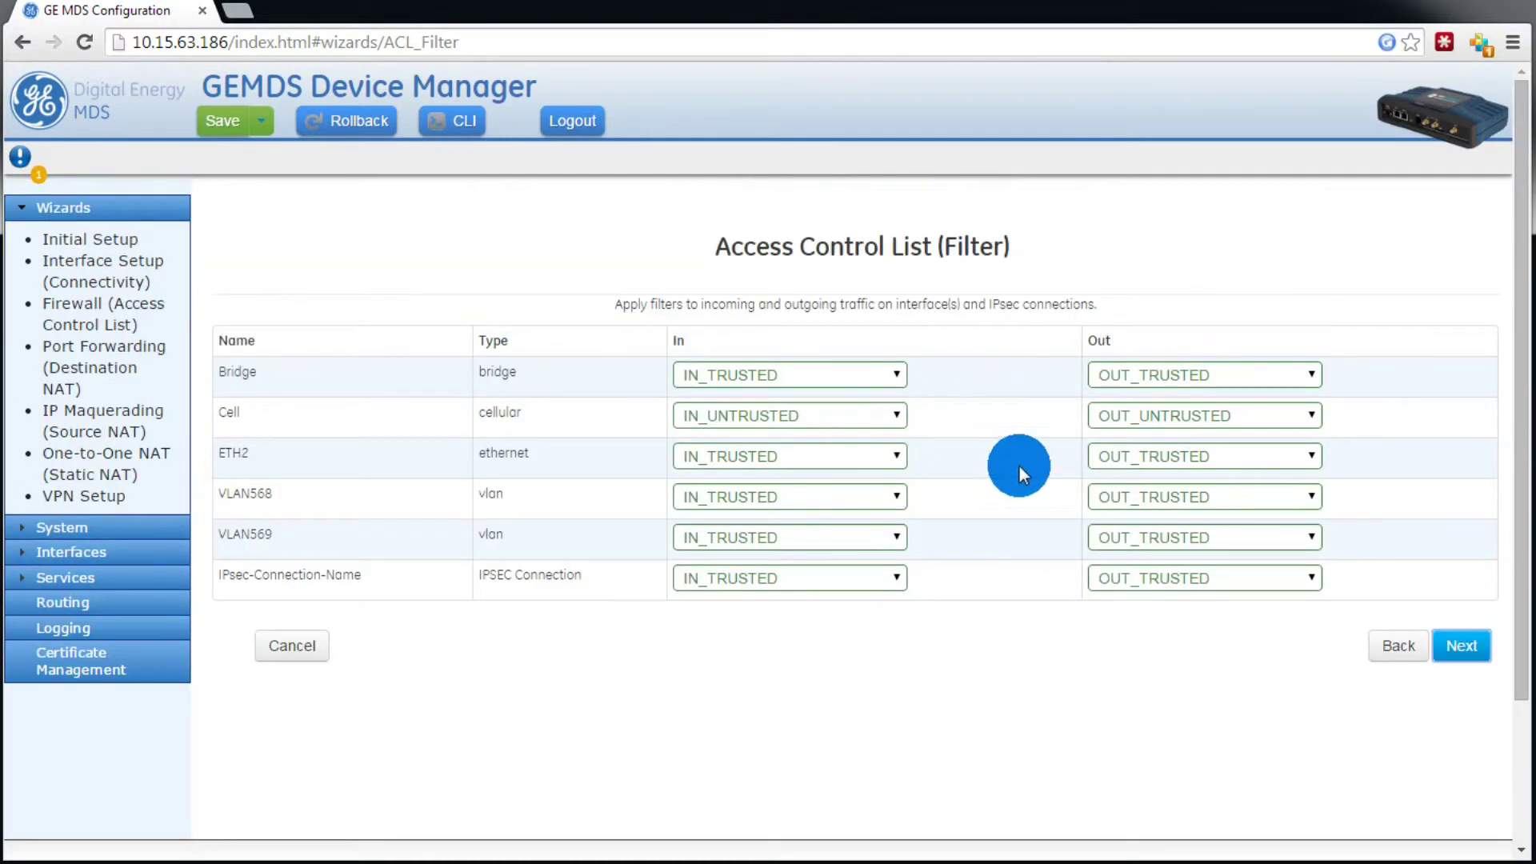
Step: Review the summary of OUT_UNTRUSTED firewall changes and submit them to the device
click(1448, 645)
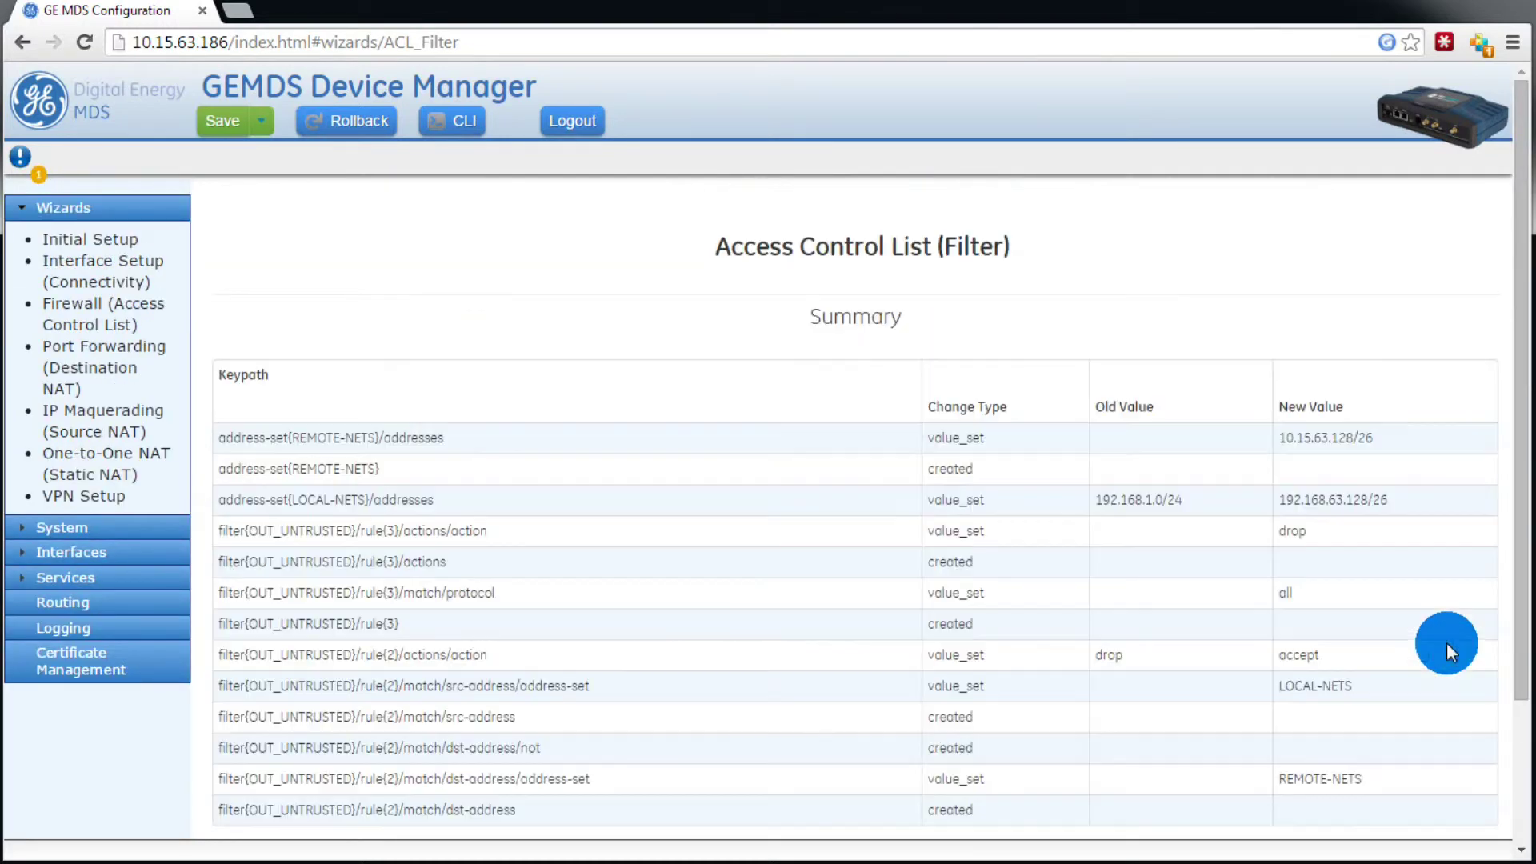
scroll(1401, 608, down, 3)
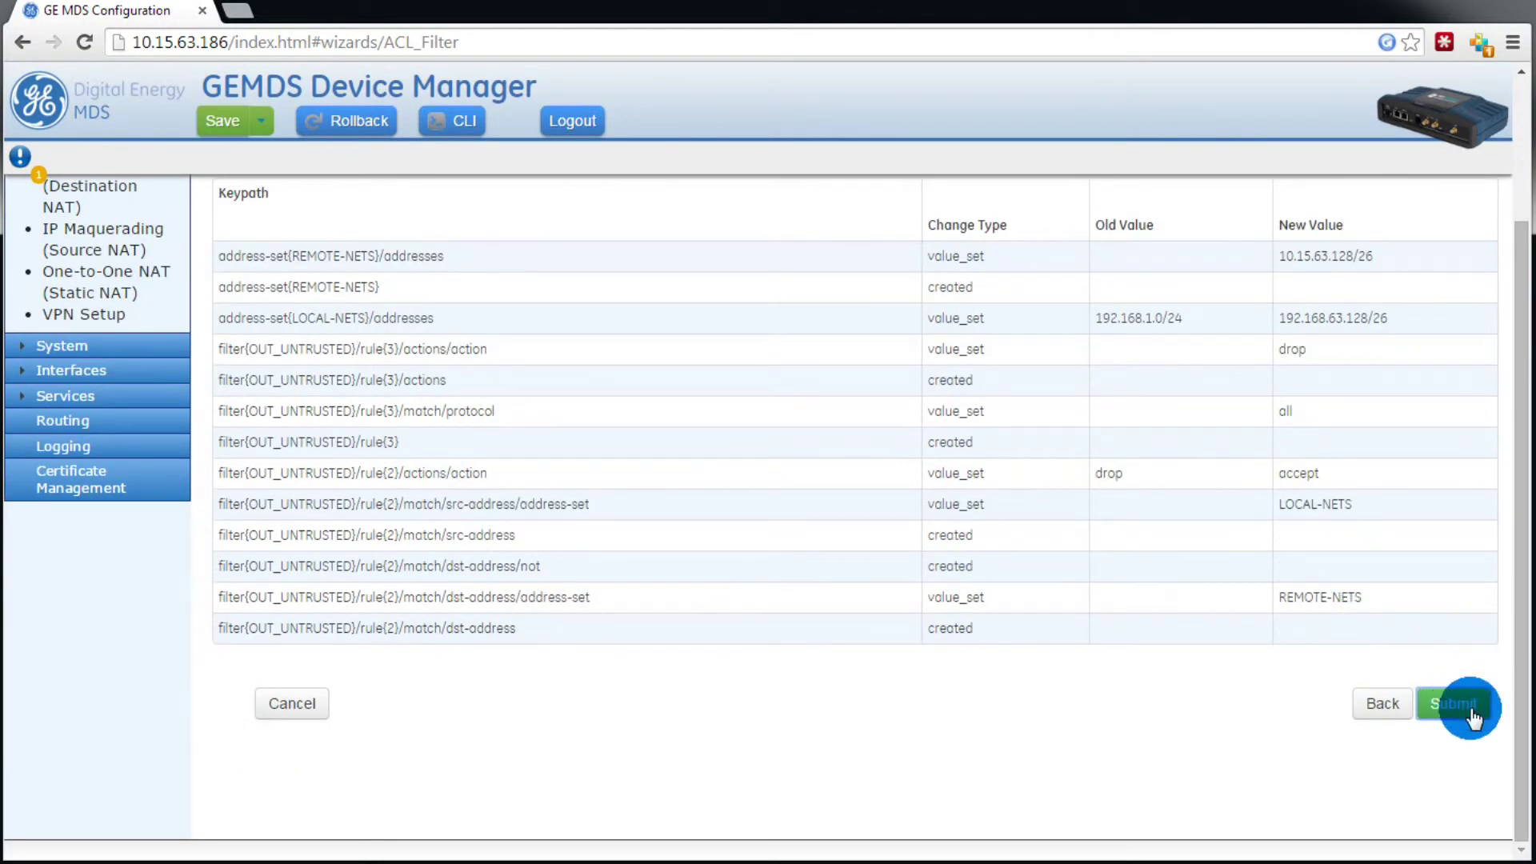
click(1472, 714)
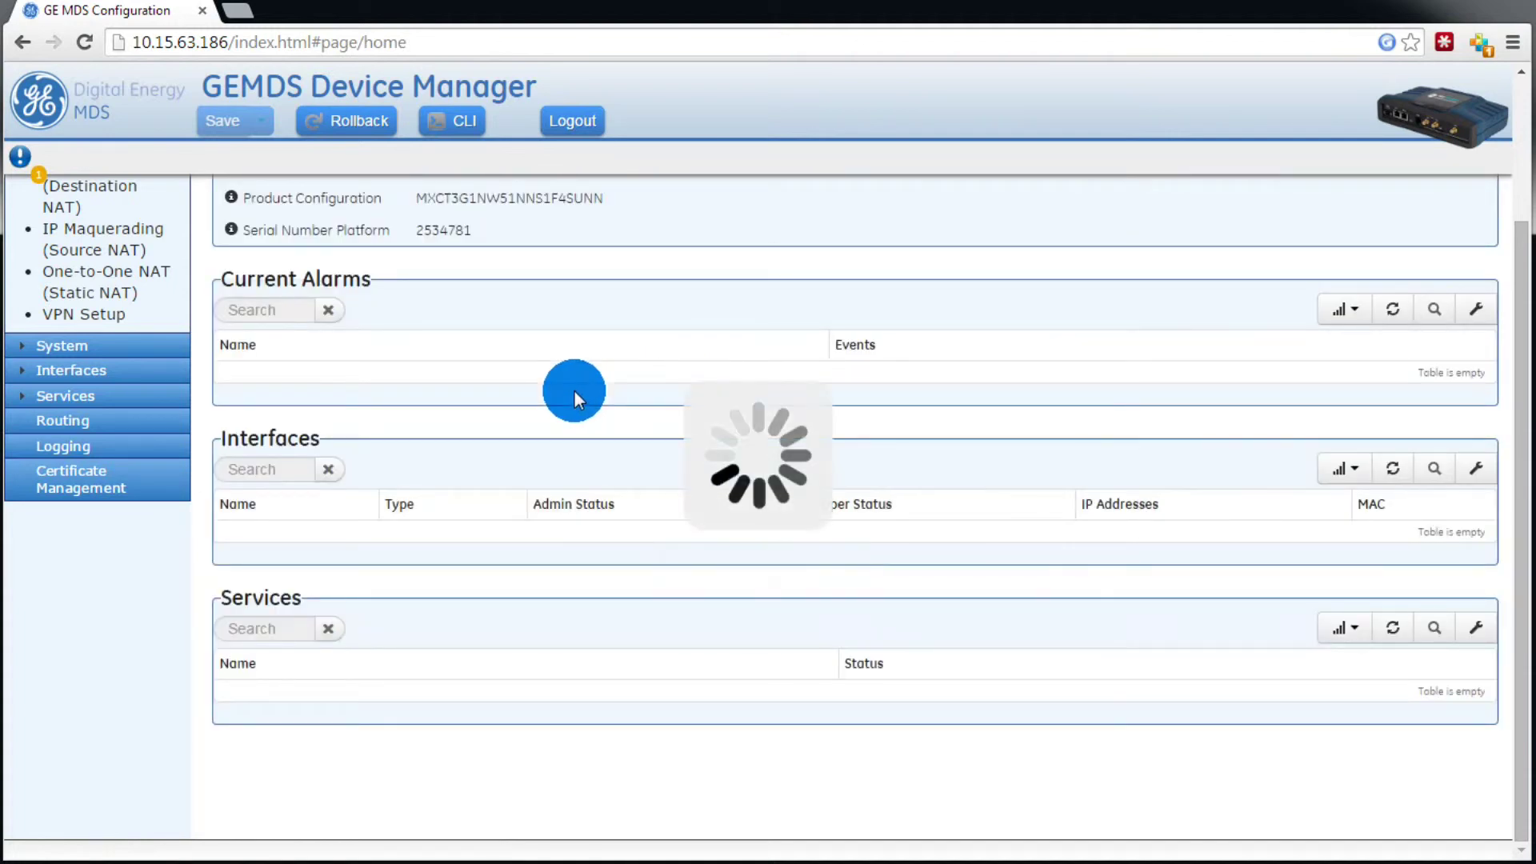
scroll(574, 391, up, 3)
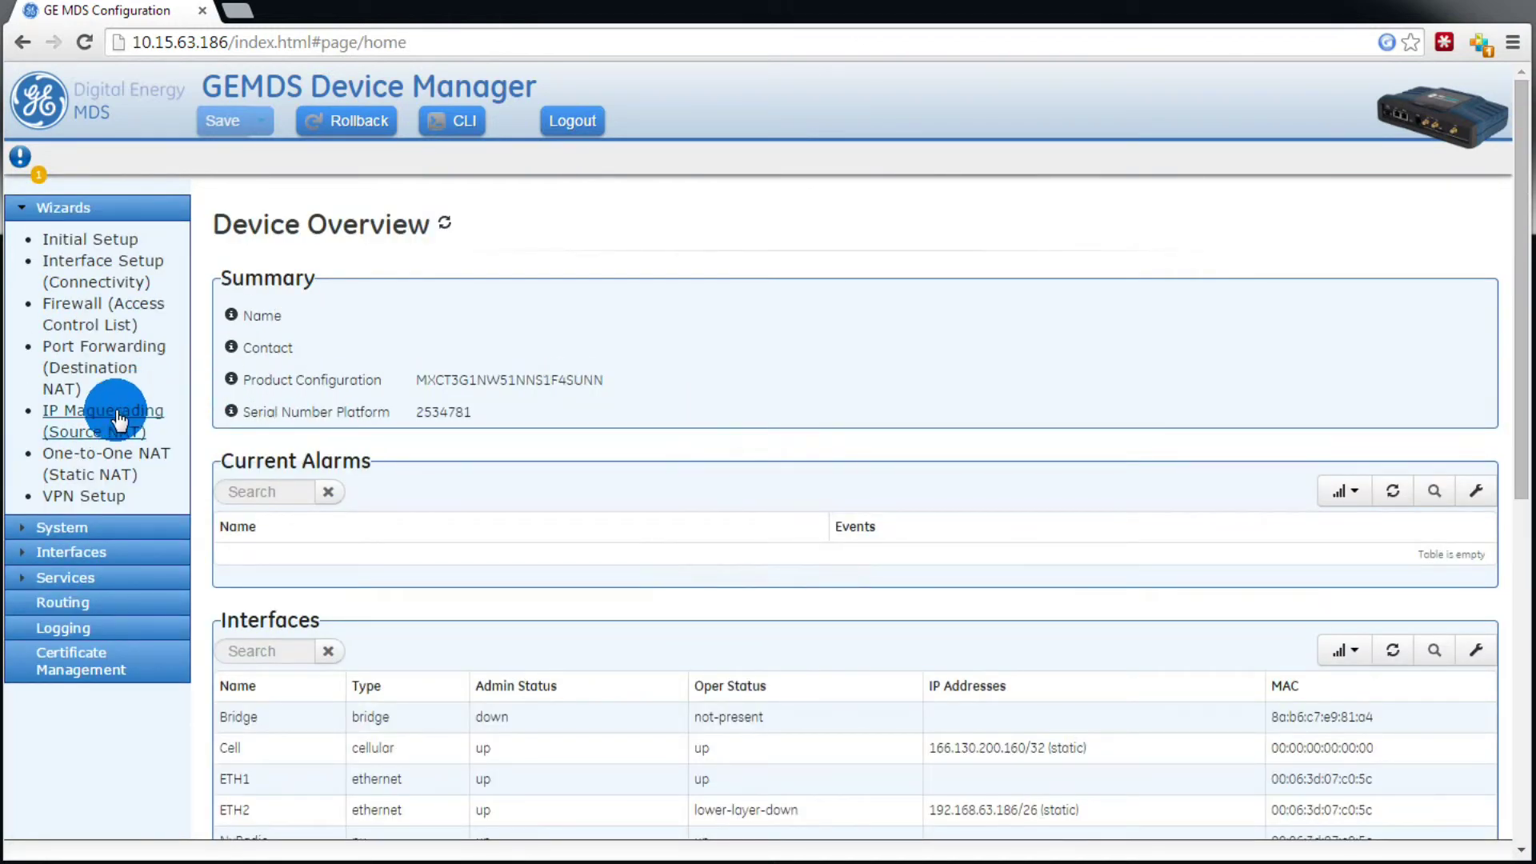
Step: In the IP Masquerading (Source NAT) wizard, select the MASQ rule-set for editing
click(110, 421)
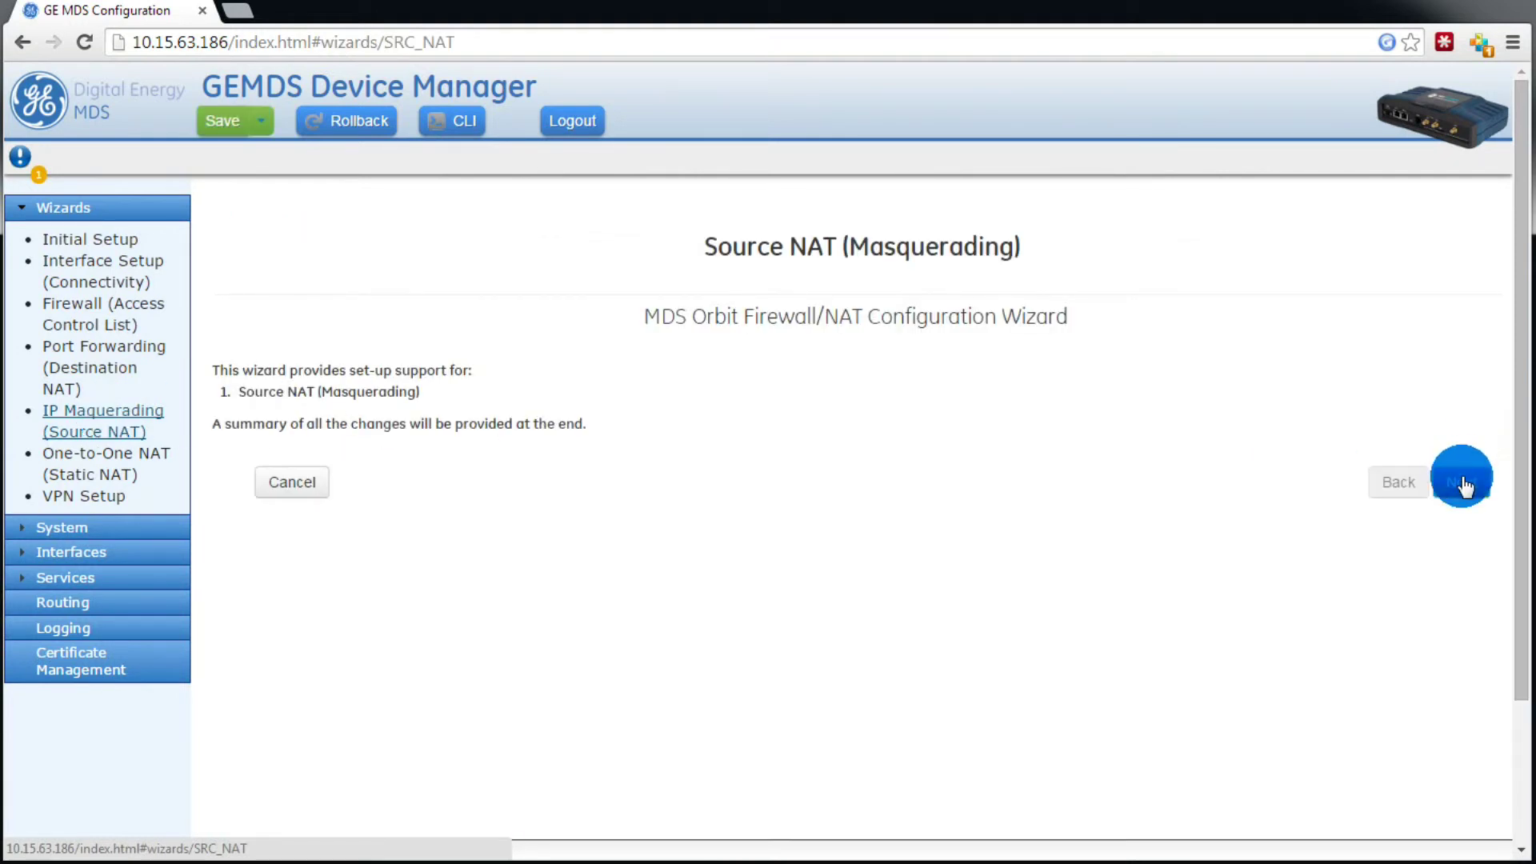
click(1462, 482)
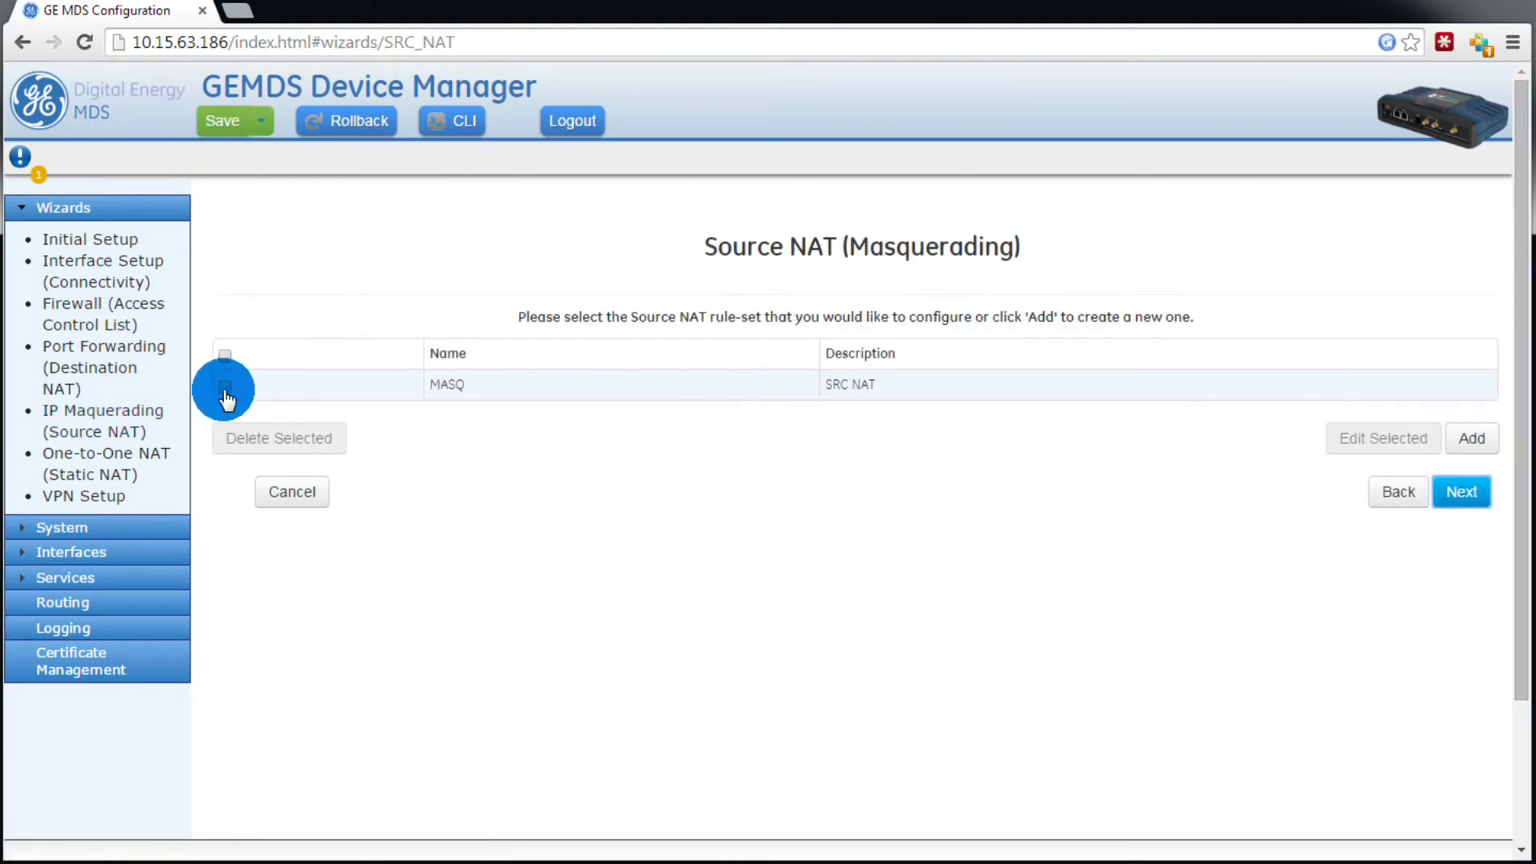
click(224, 387)
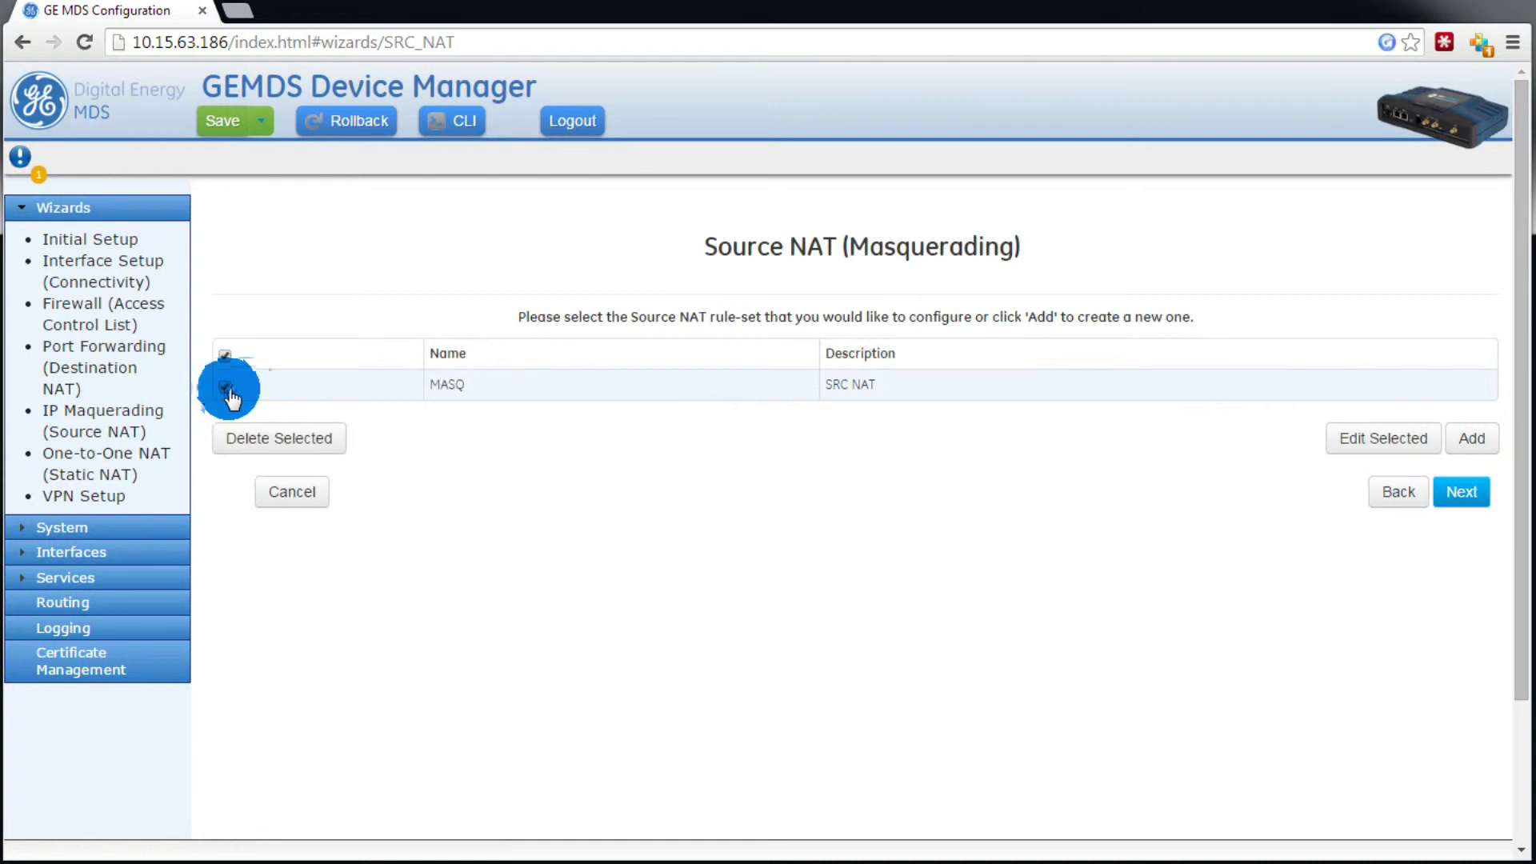
click(1358, 450)
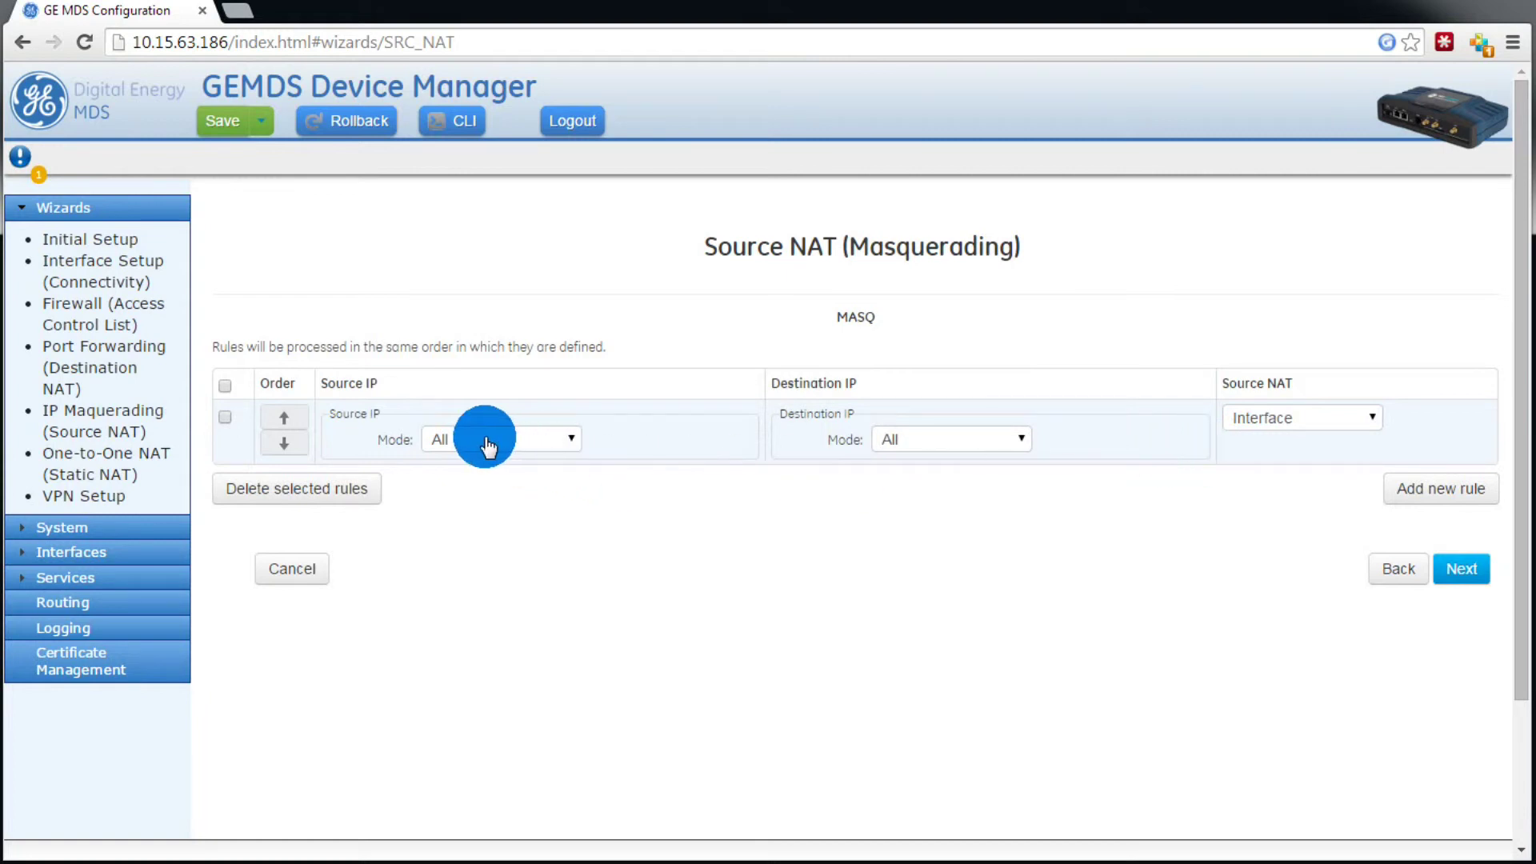
Step: Set MASQ to match source address-set LOCAL-NETS and destinations not in REMOTE-NETS
click(544, 441)
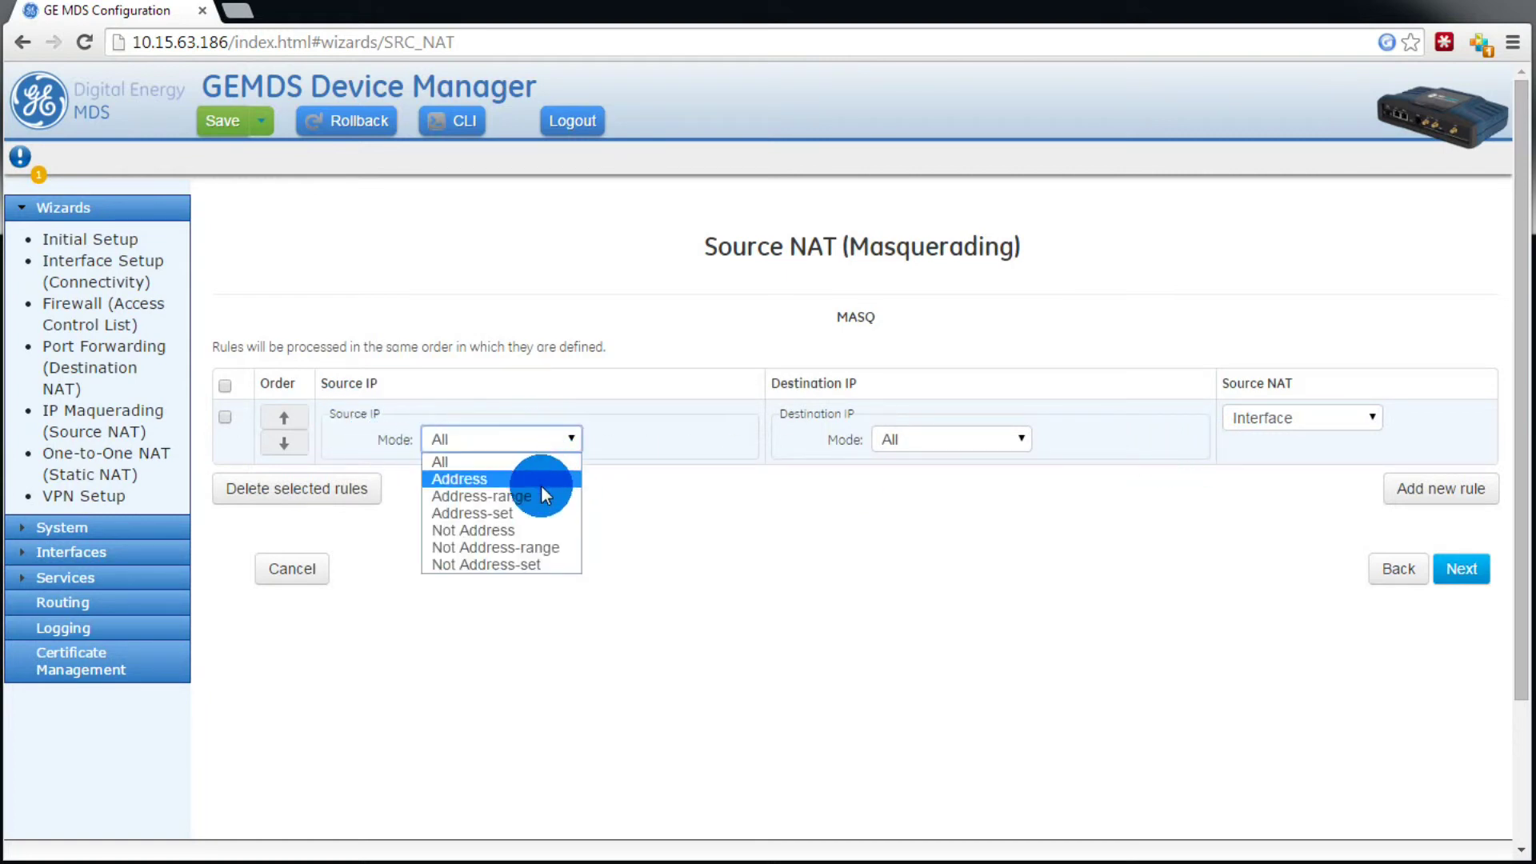
click(534, 511)
click(532, 478)
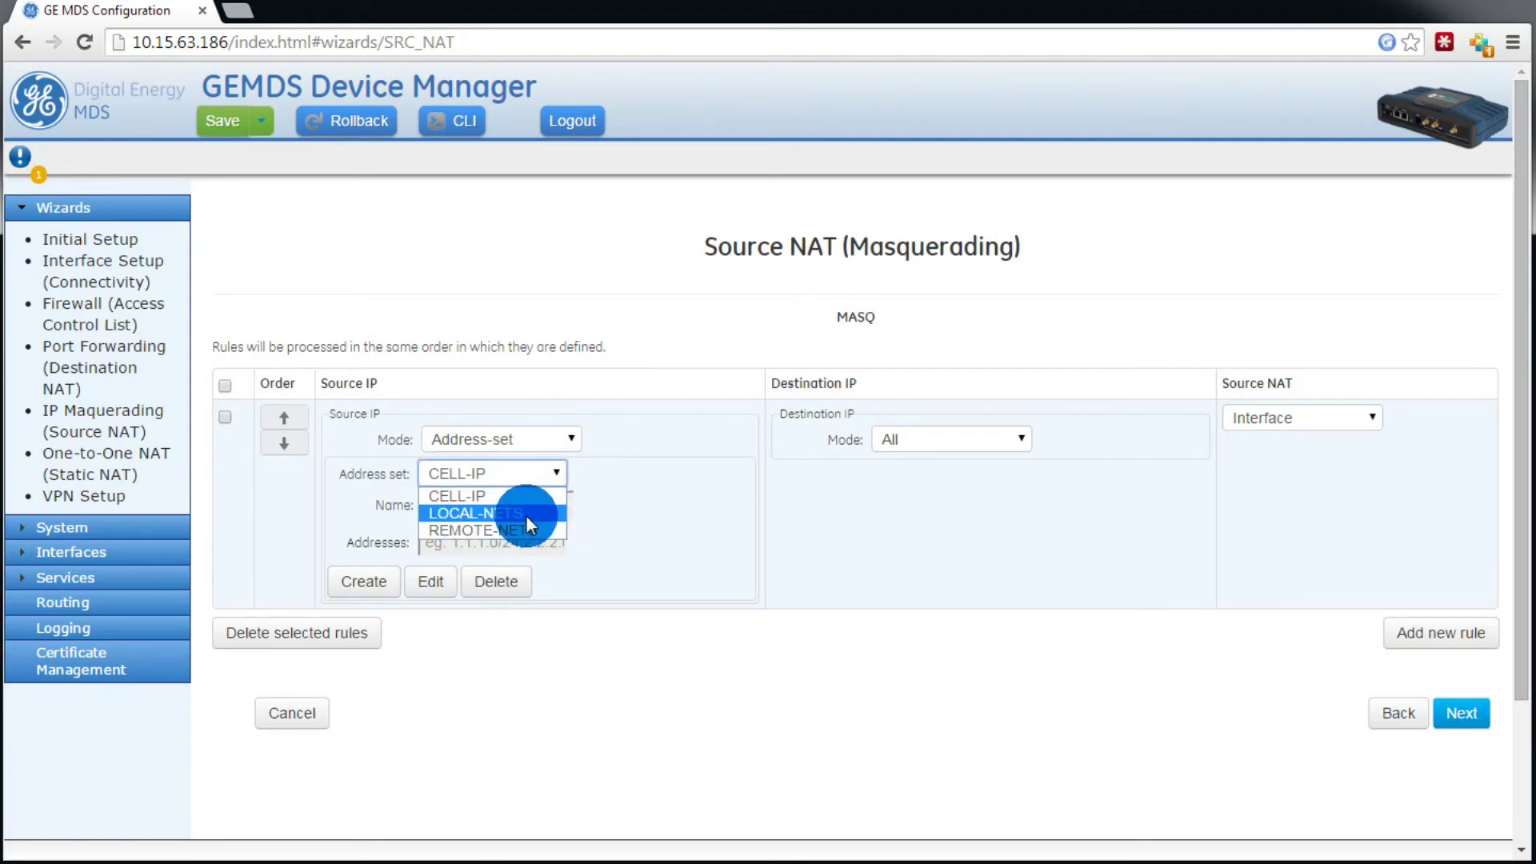
click(526, 515)
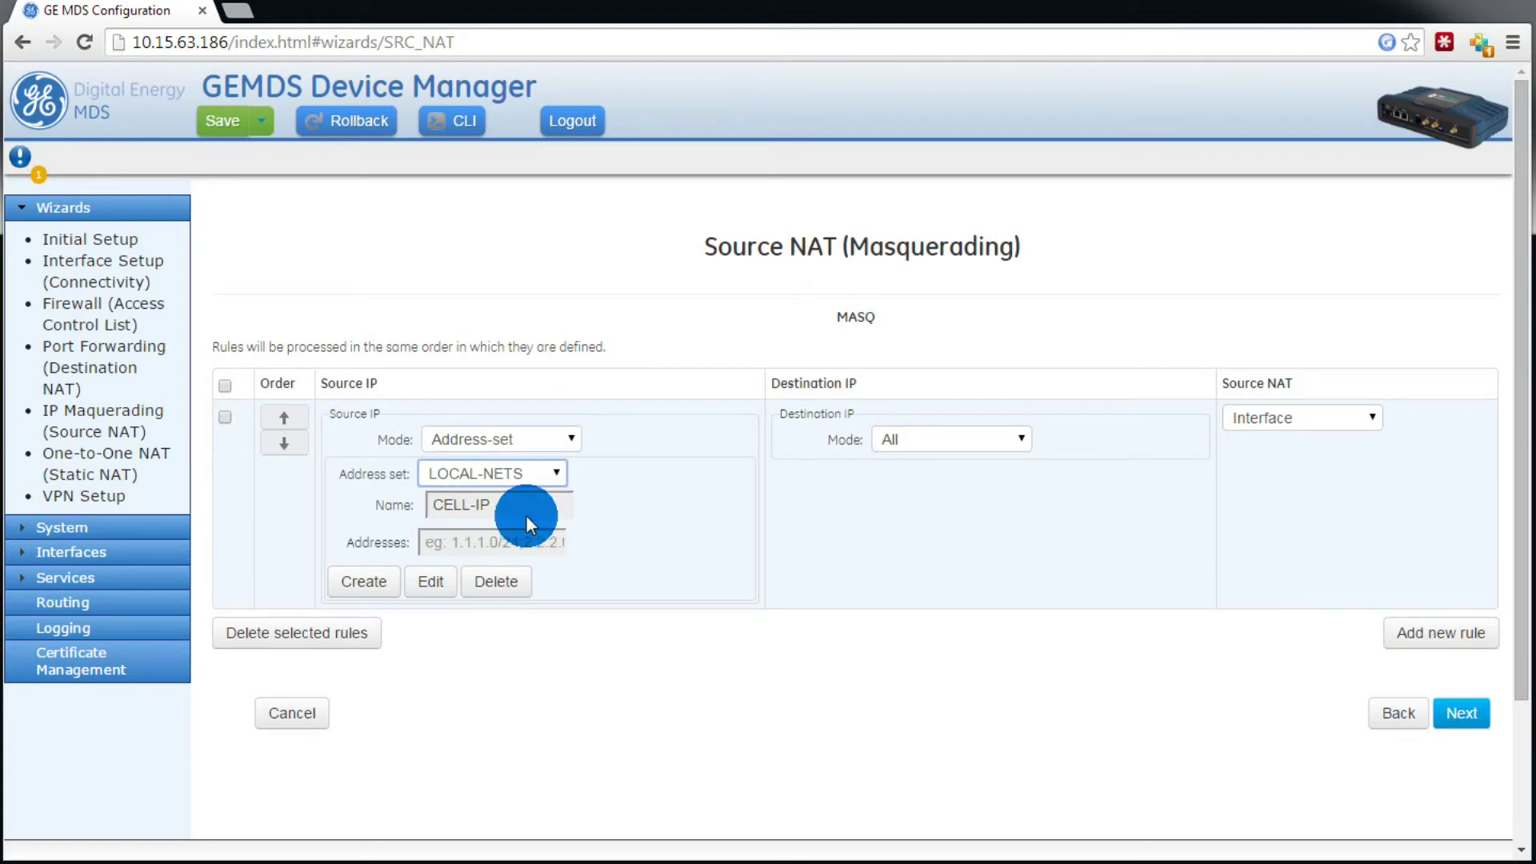
click(887, 455)
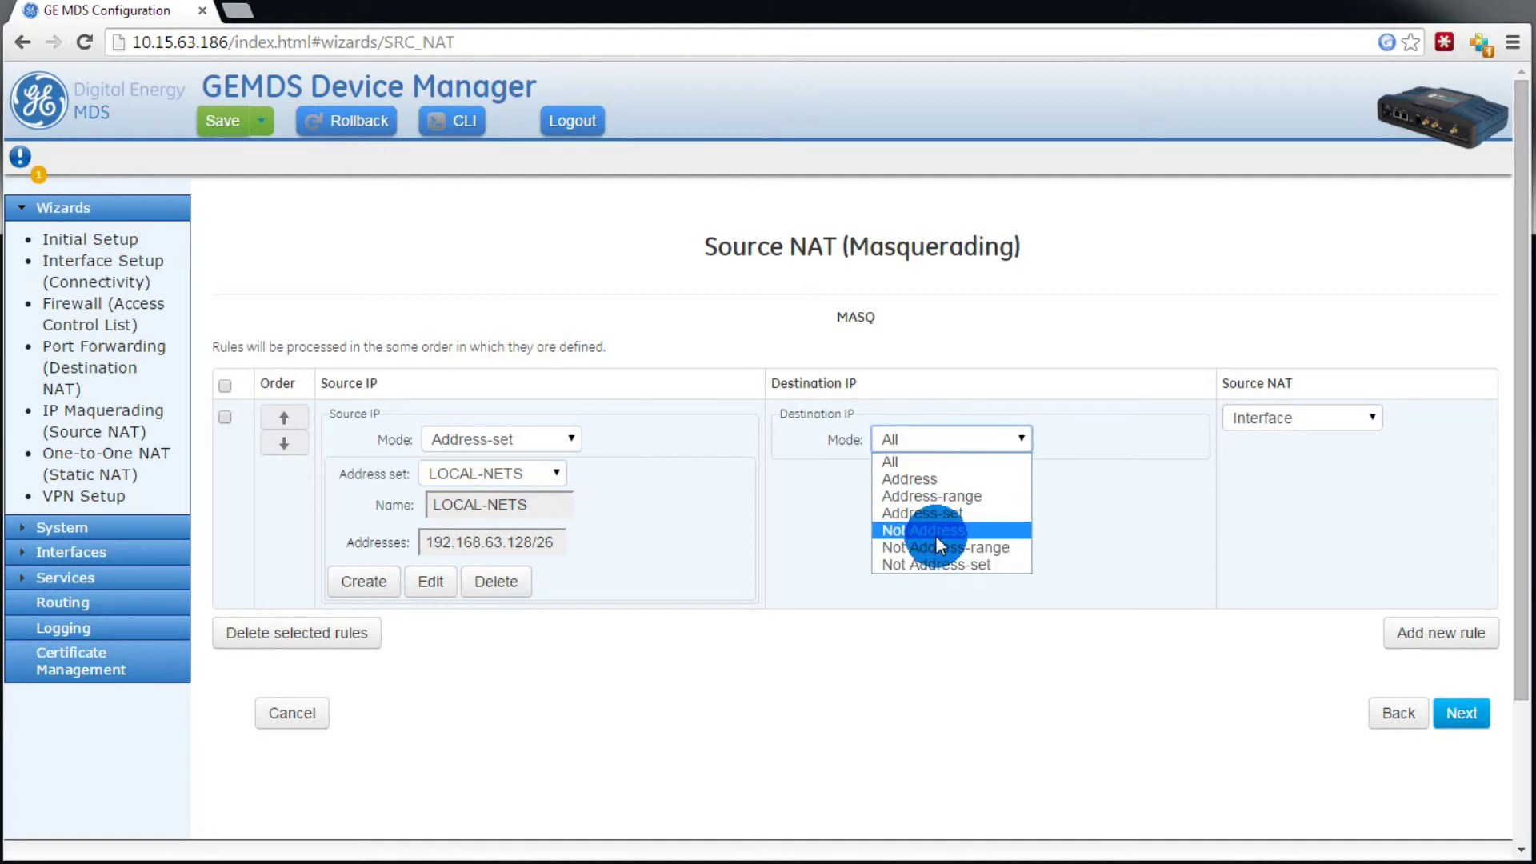
click(937, 564)
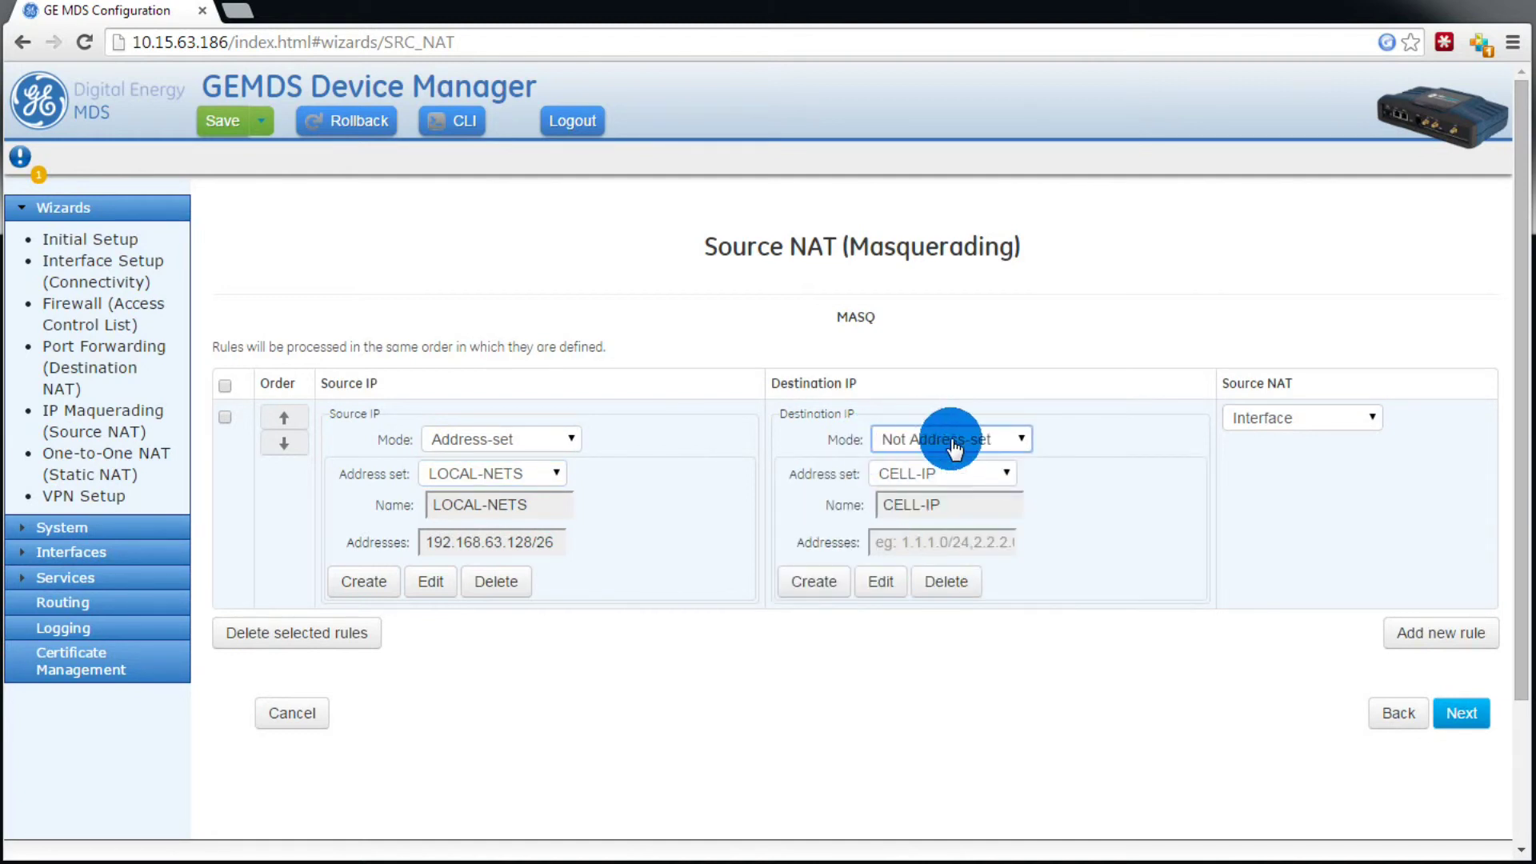
click(932, 472)
click(923, 526)
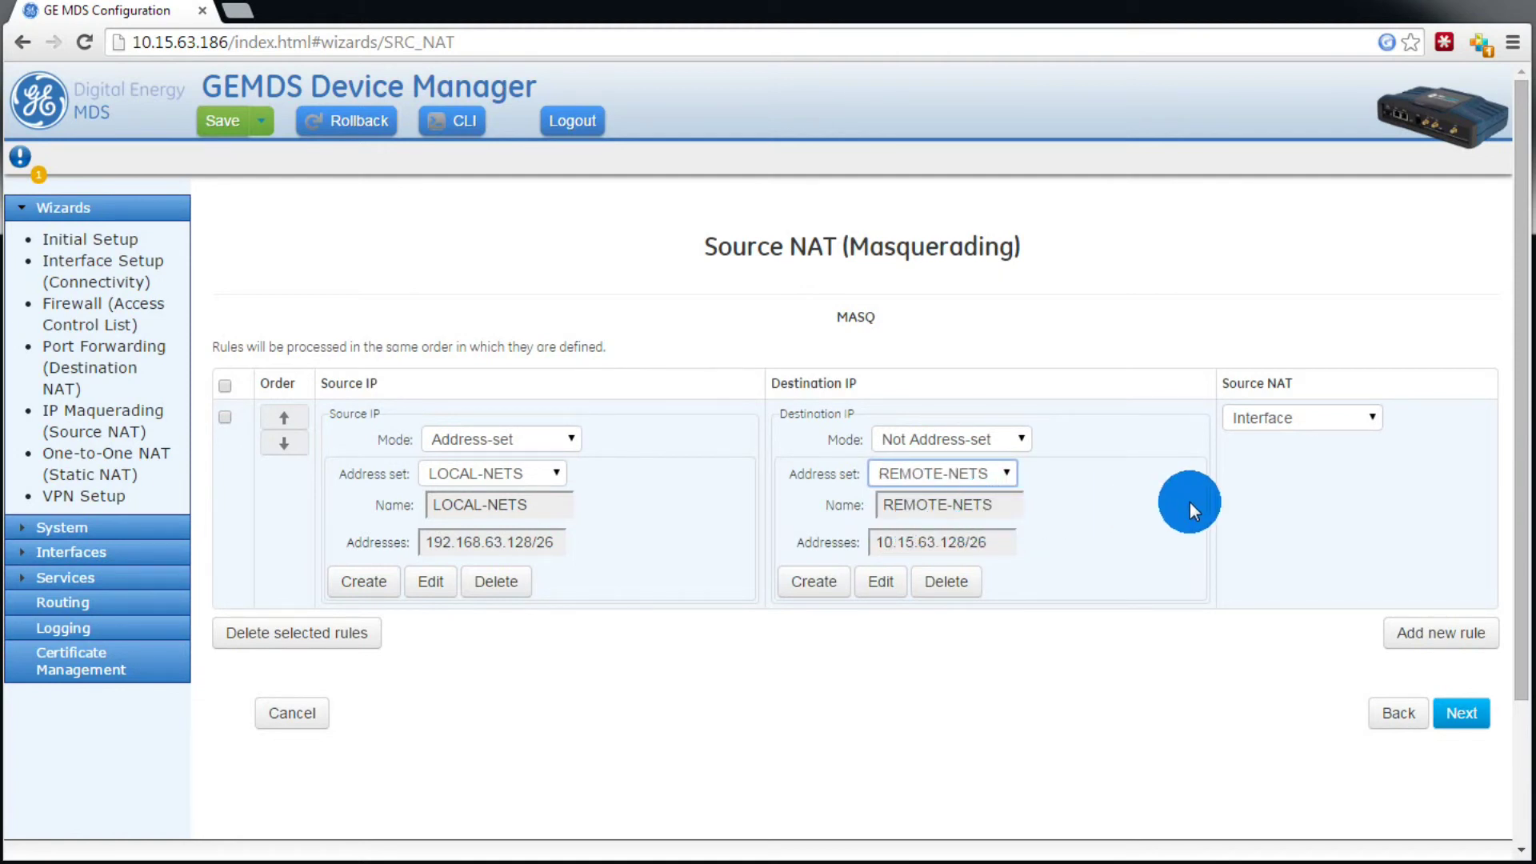
click(1378, 578)
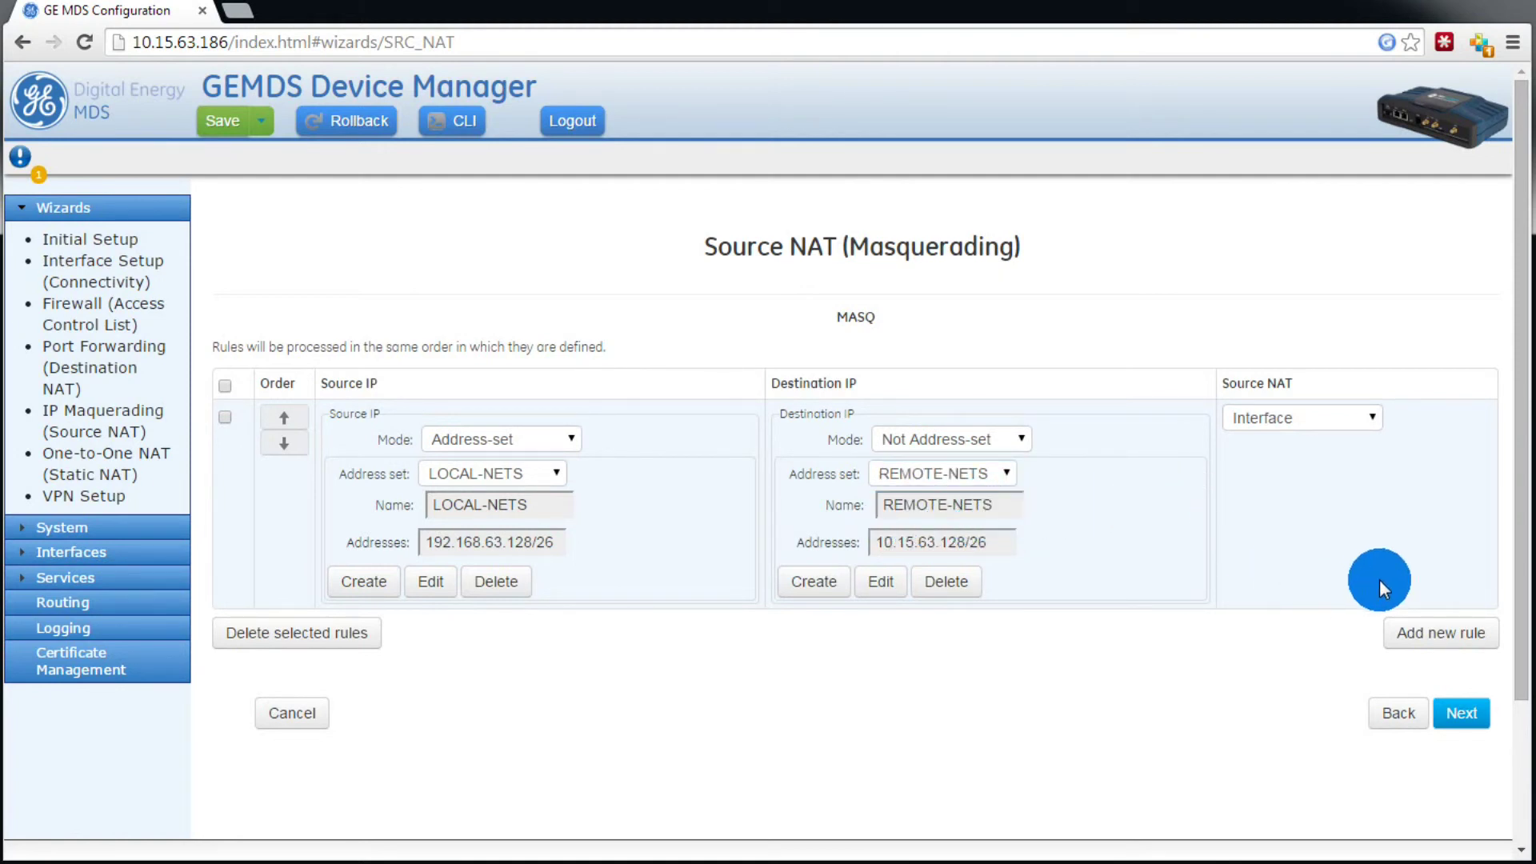
click(1457, 712)
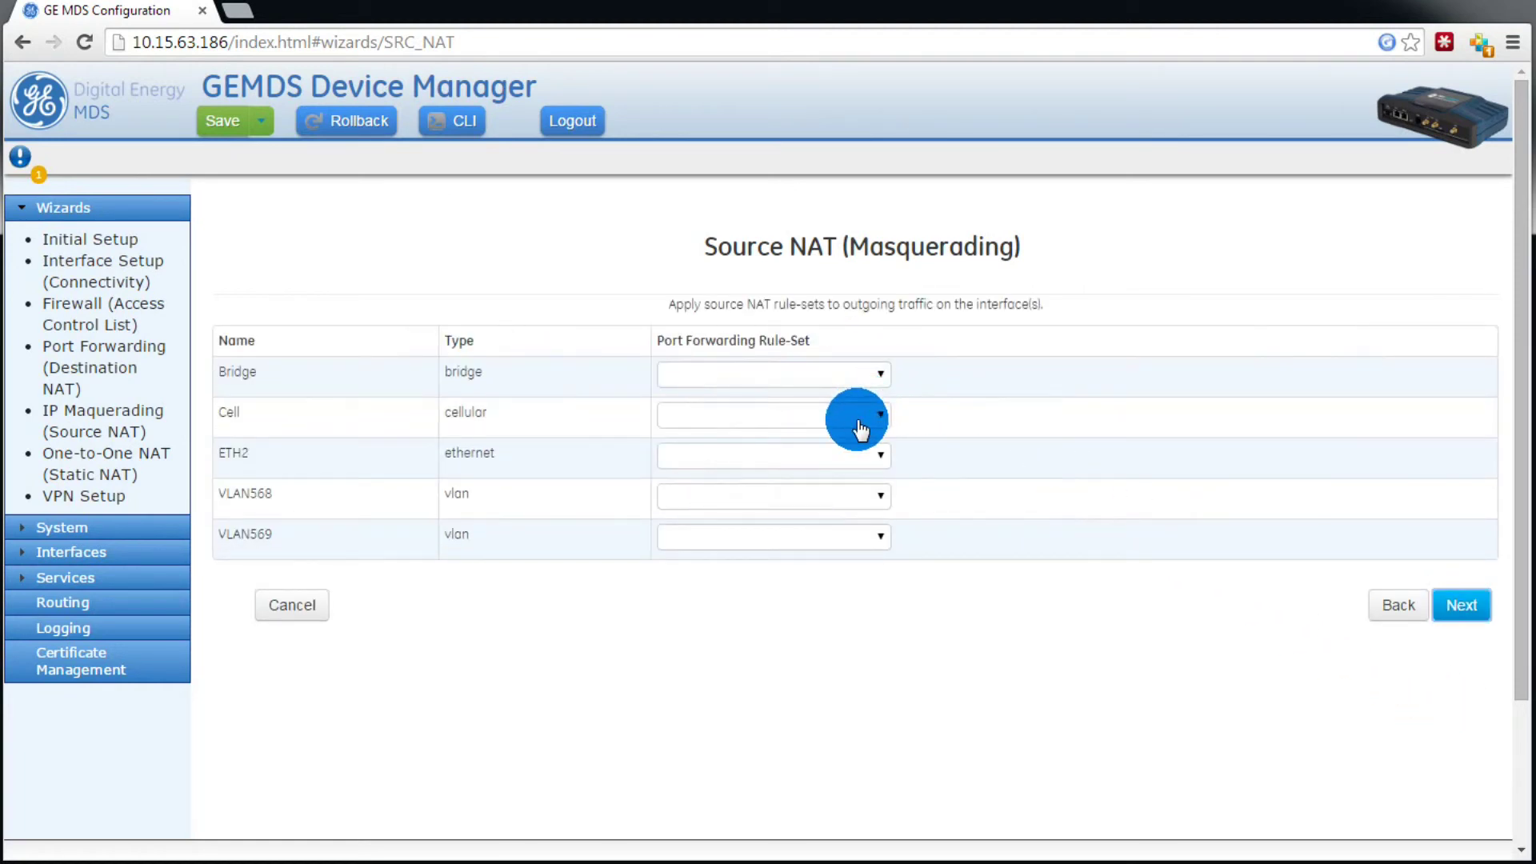
Step: Assign the MASQ rule-set to the Cell interface and submit the source NAT changes
click(864, 415)
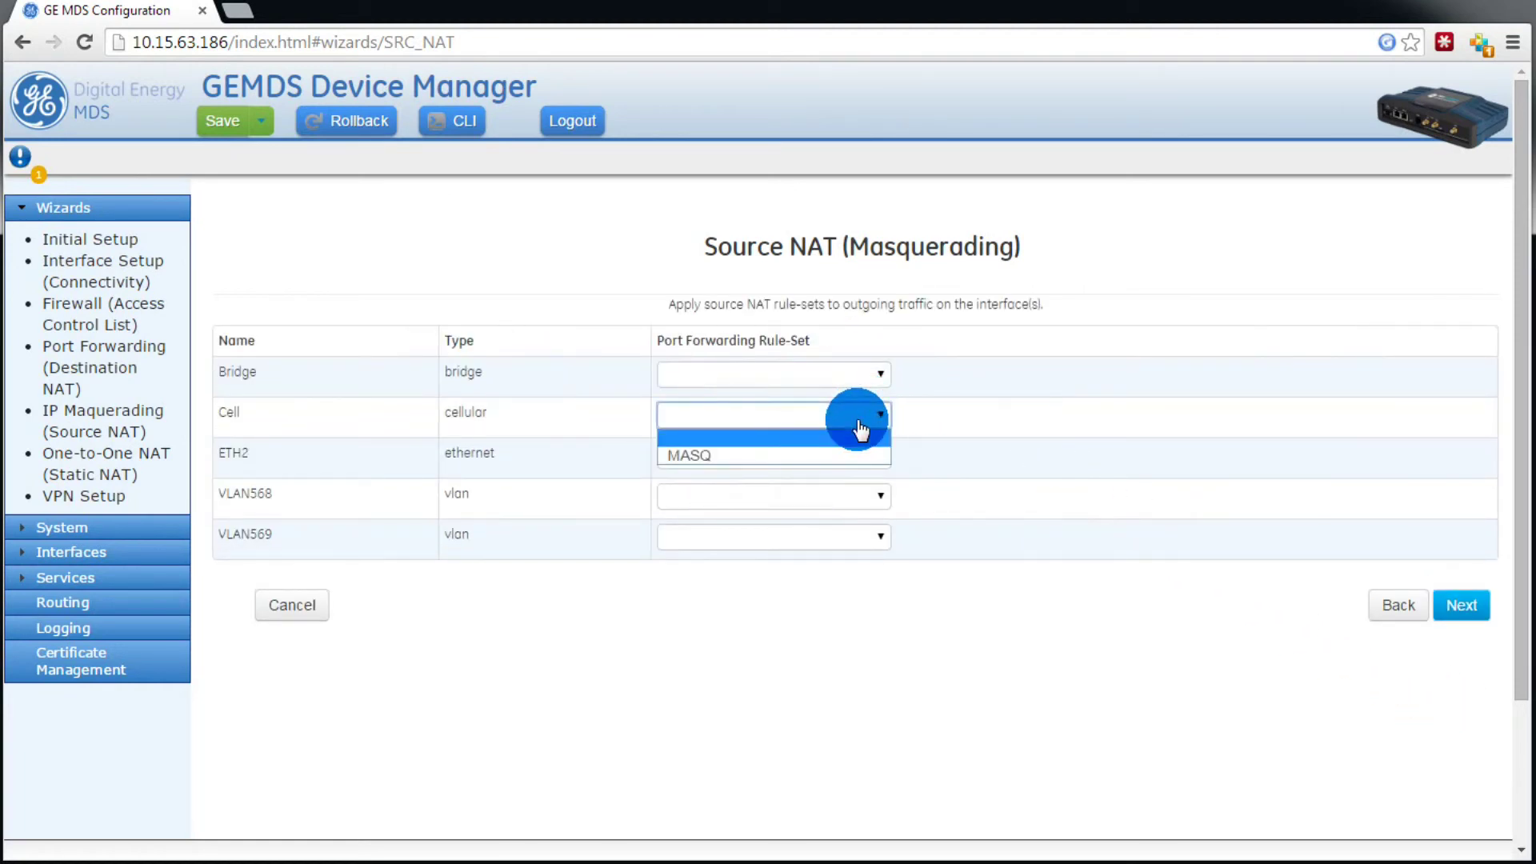
click(700, 453)
click(1467, 606)
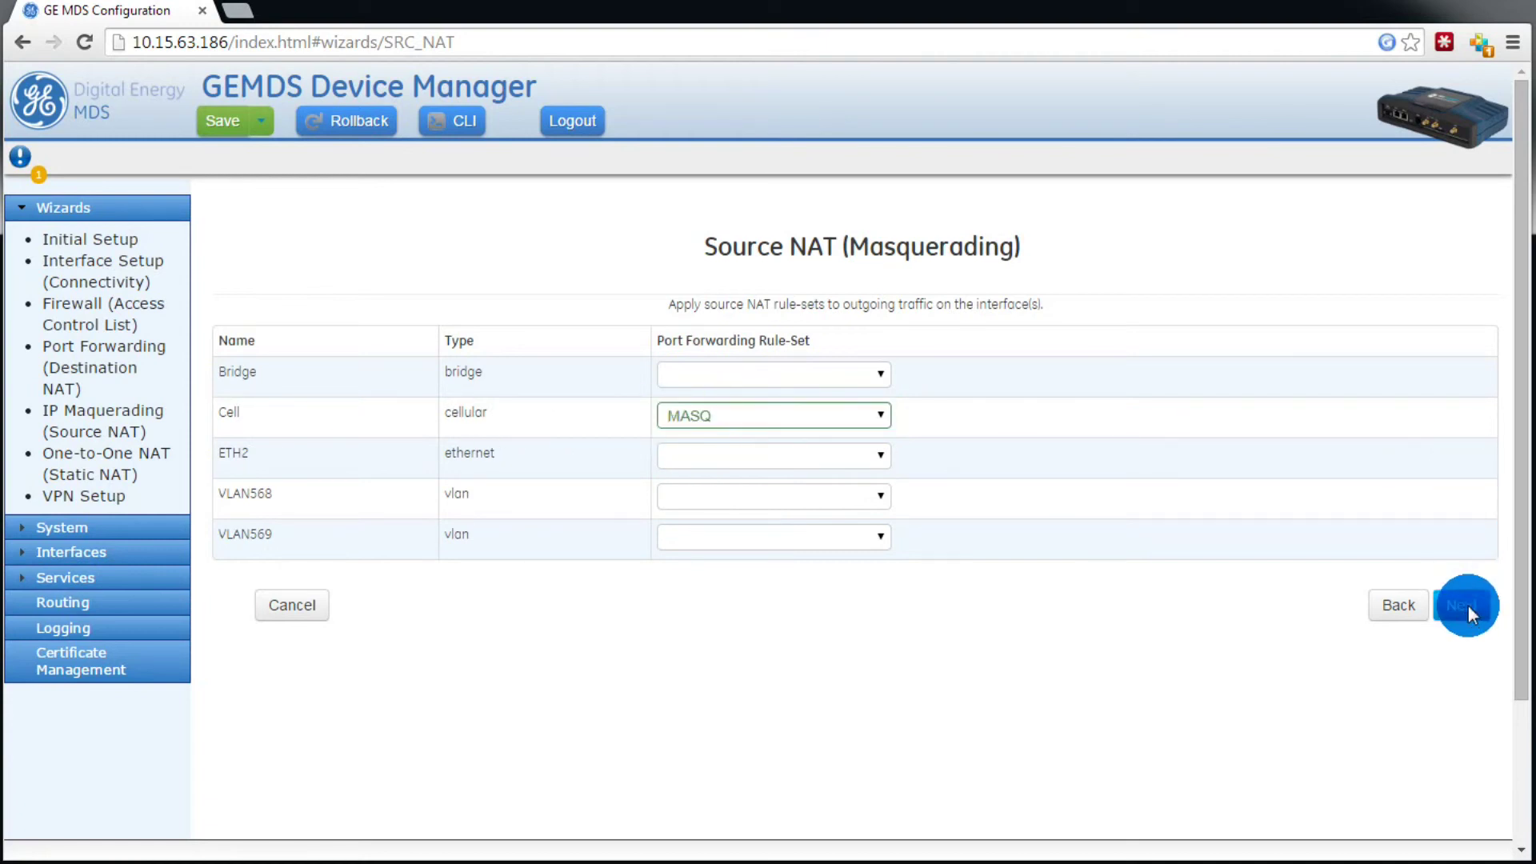
click(1467, 680)
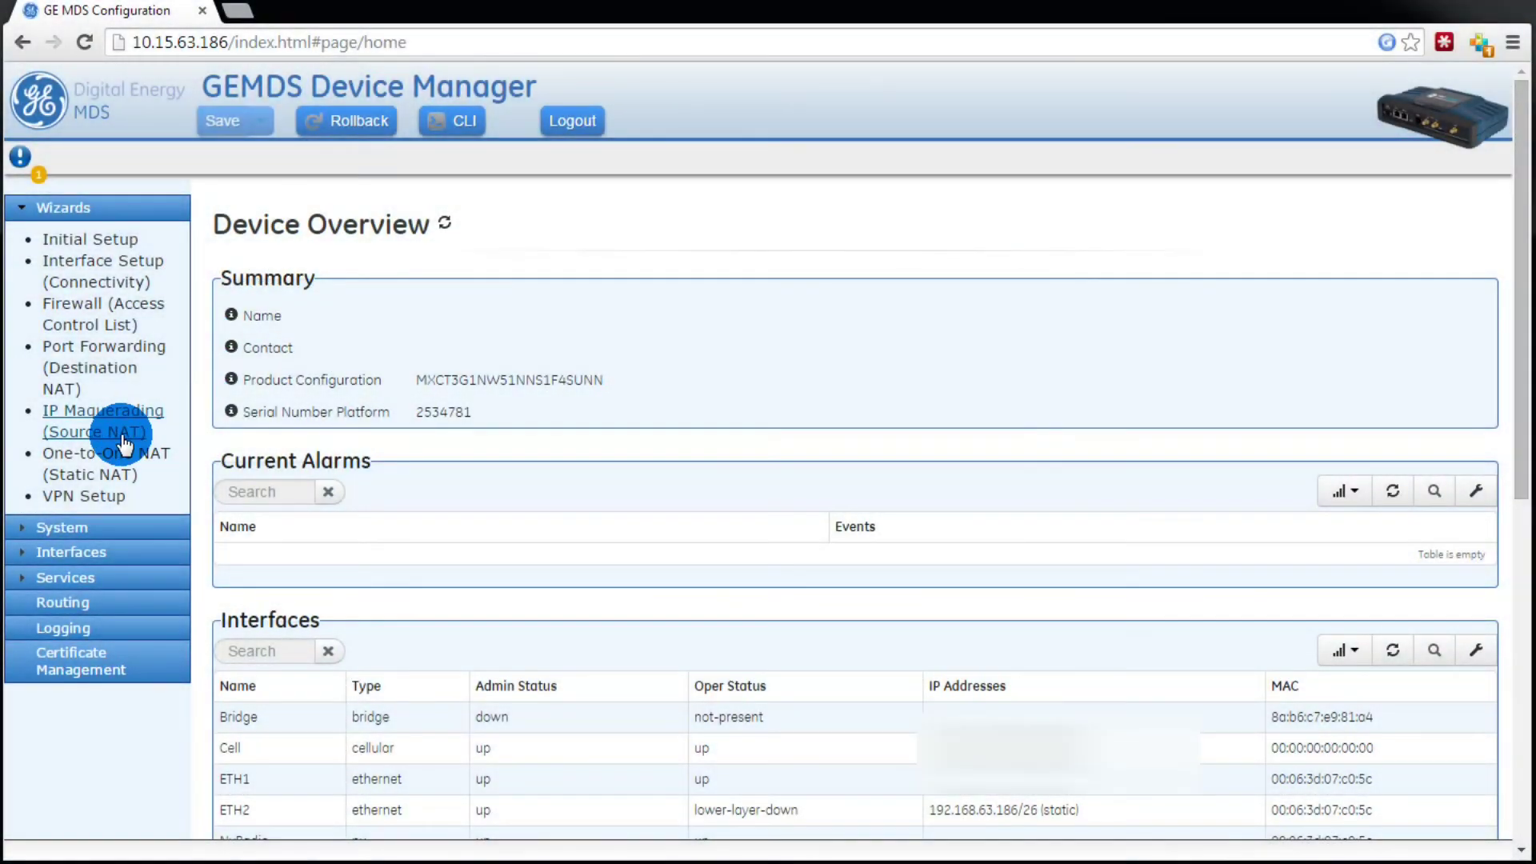
Step: Show the VPN service status with the IPSEC section expanded to confirm the connection
click(24, 581)
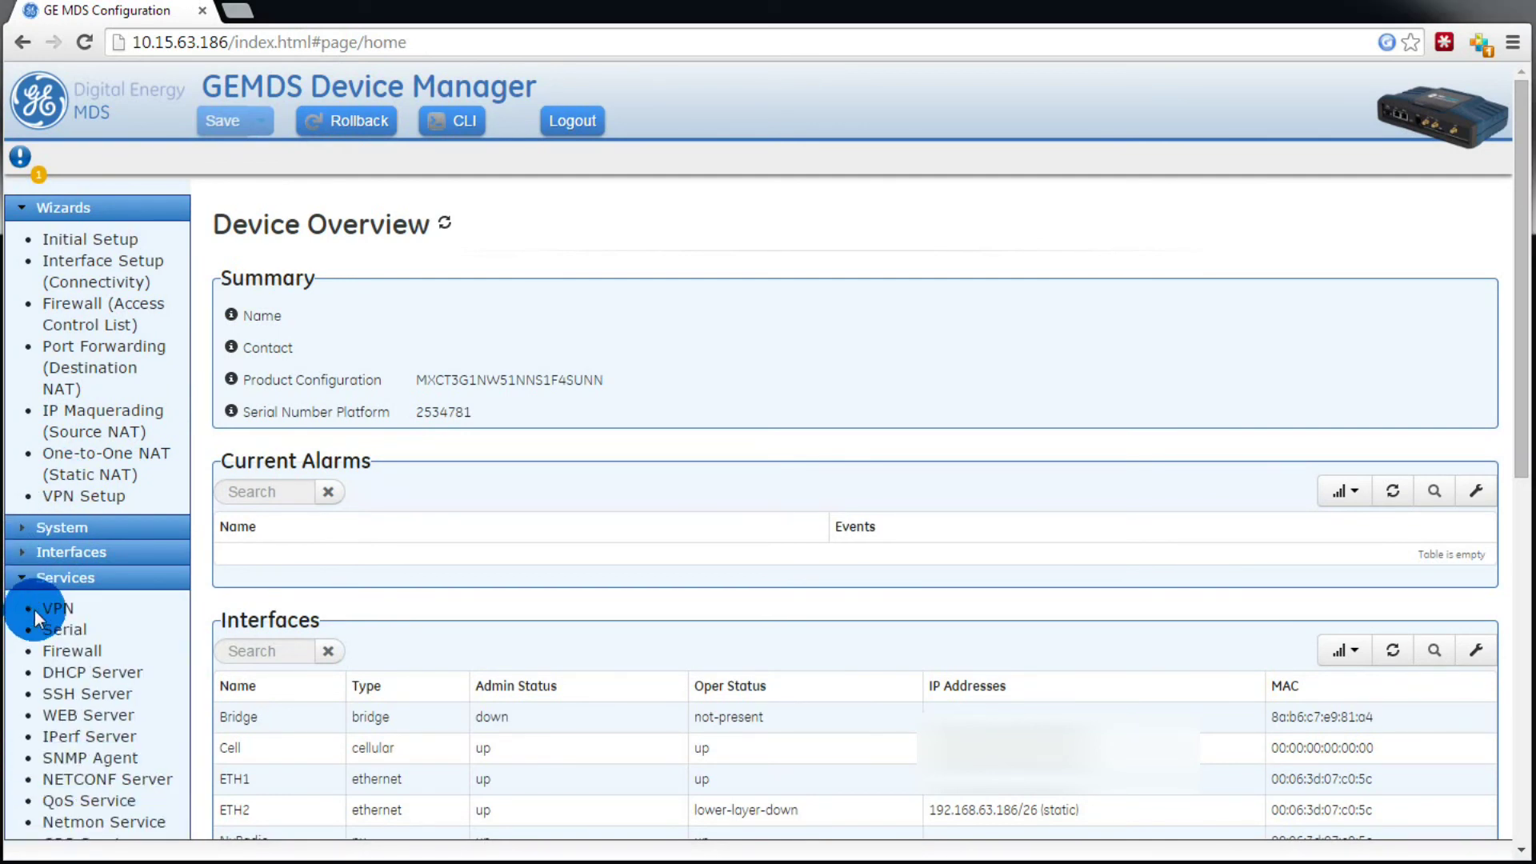
click(61, 608)
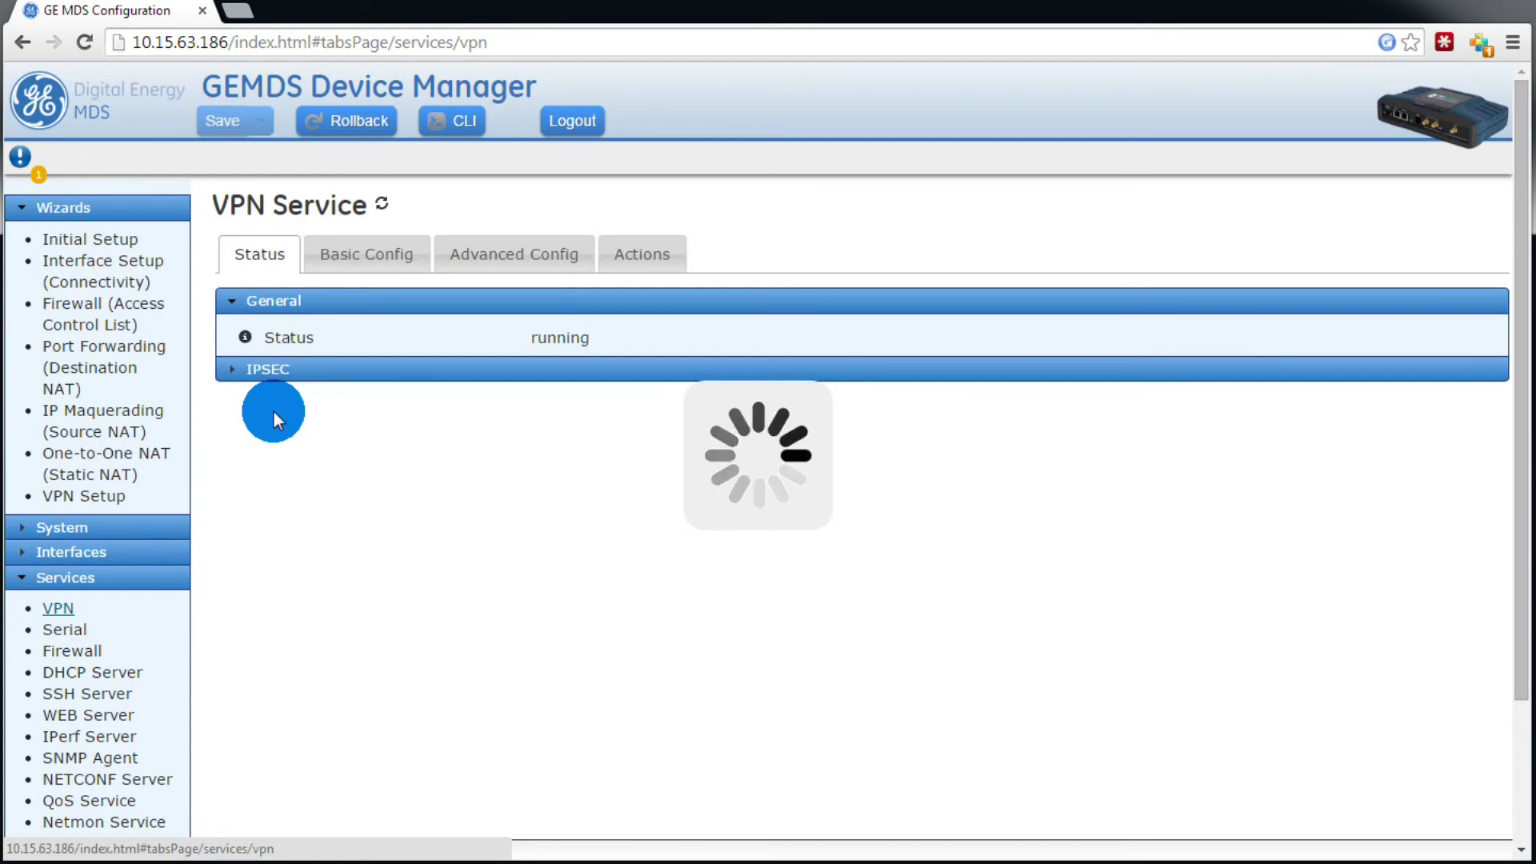
click(230, 372)
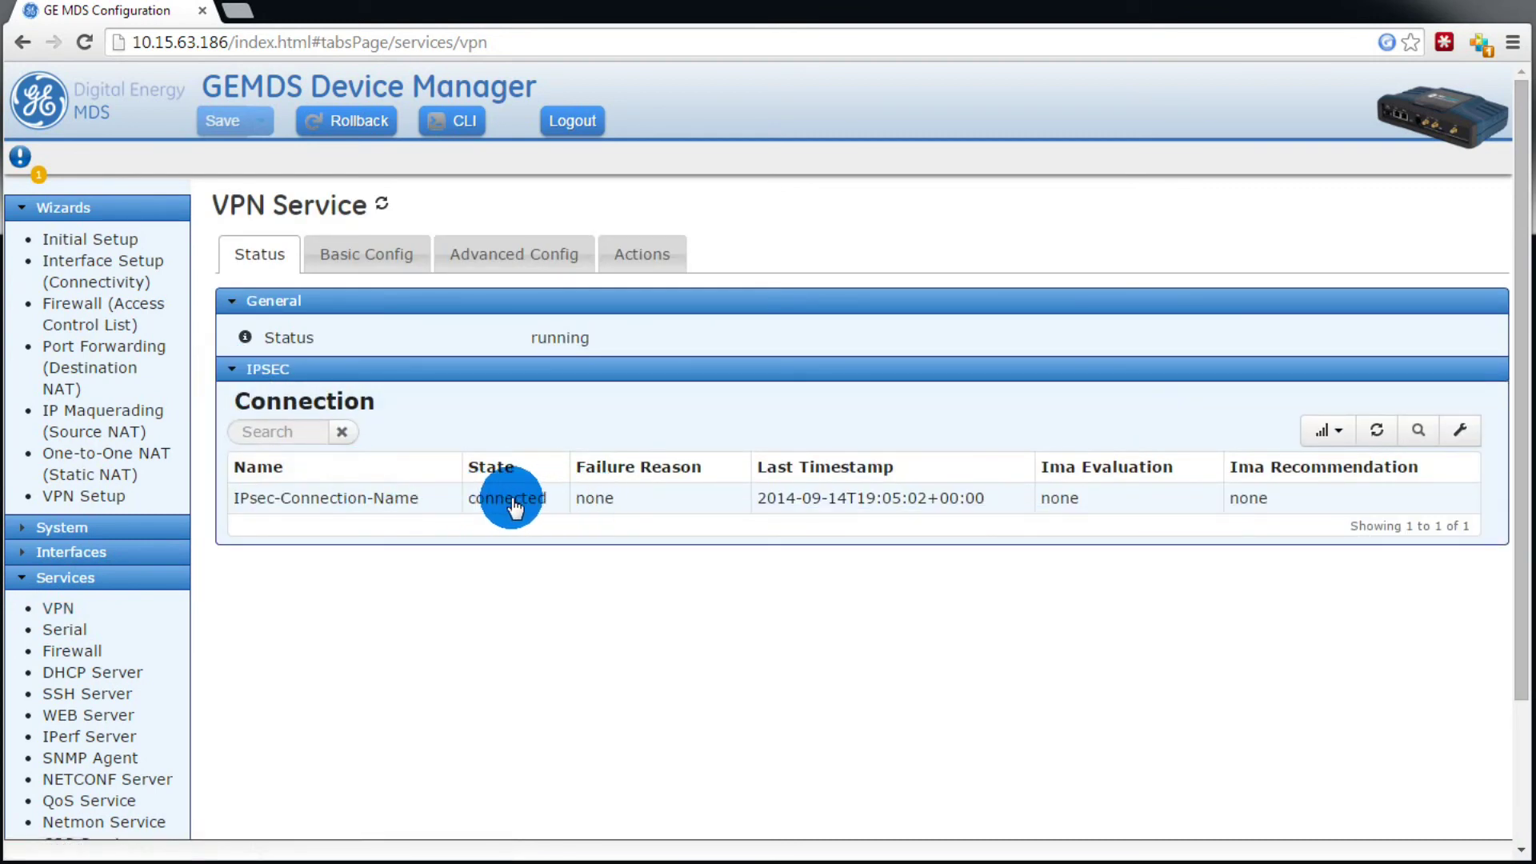